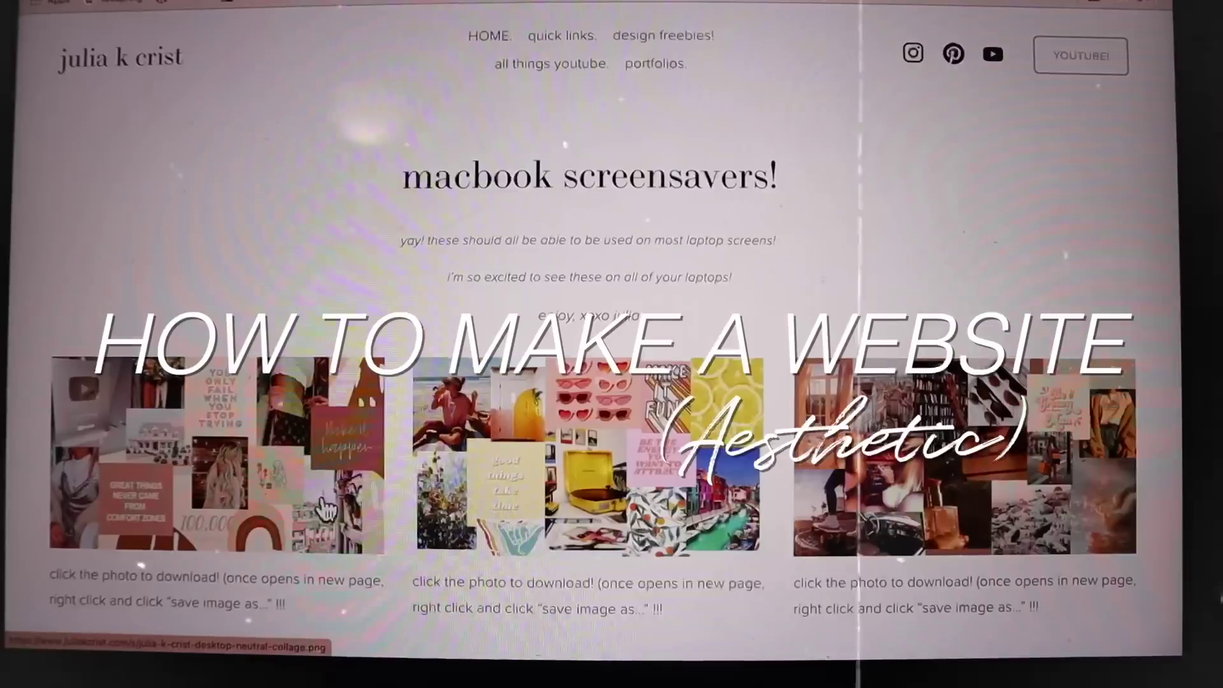
Scroll down the published design freebies page to see its welcome message and freebie tiles.
scroll(332, 494, down, 10)
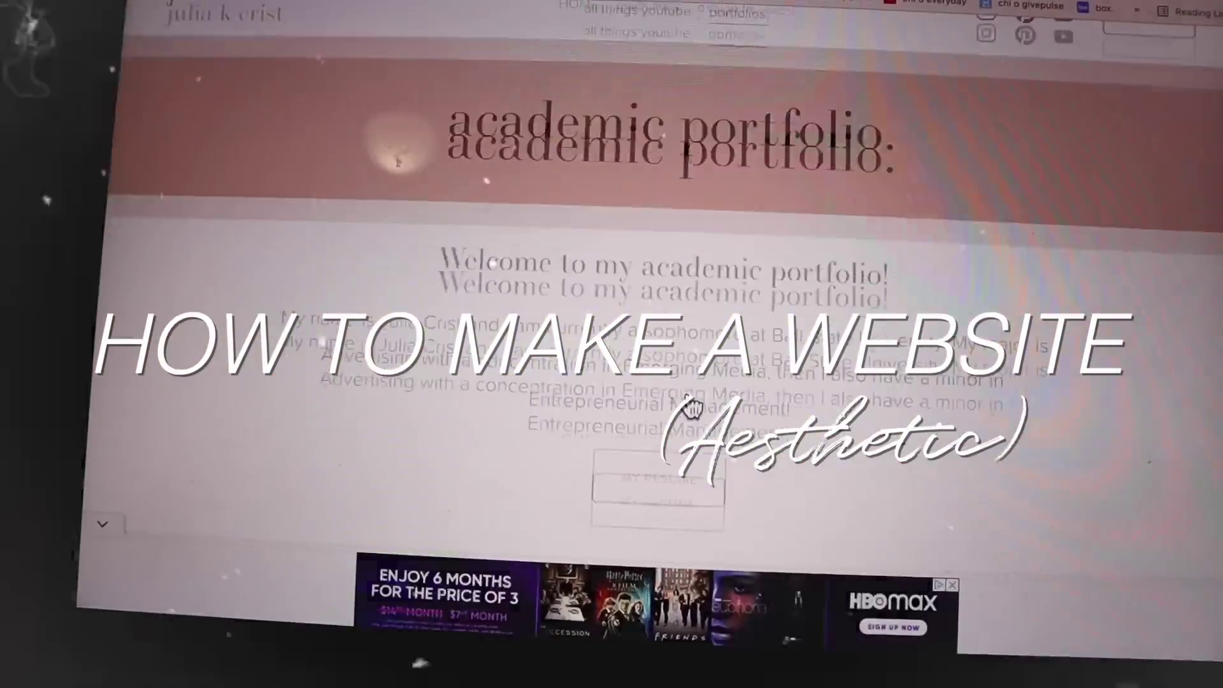
scroll(612, 382, down, 10)
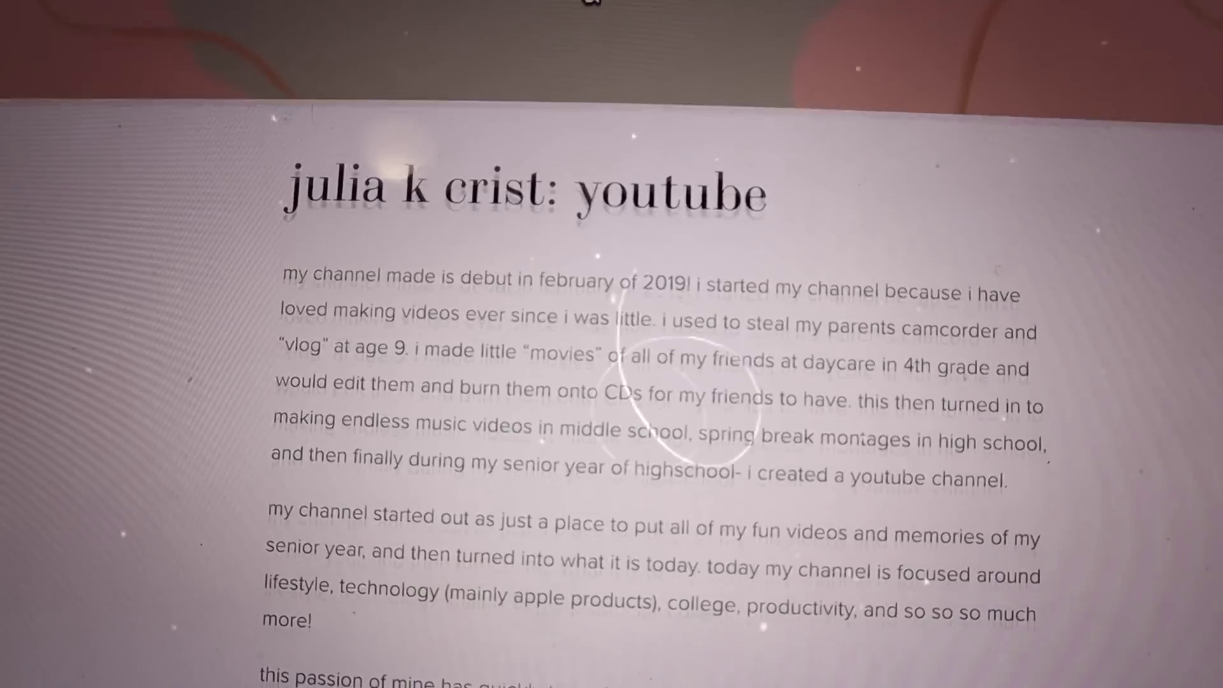
scroll(573, 26, down, 6)
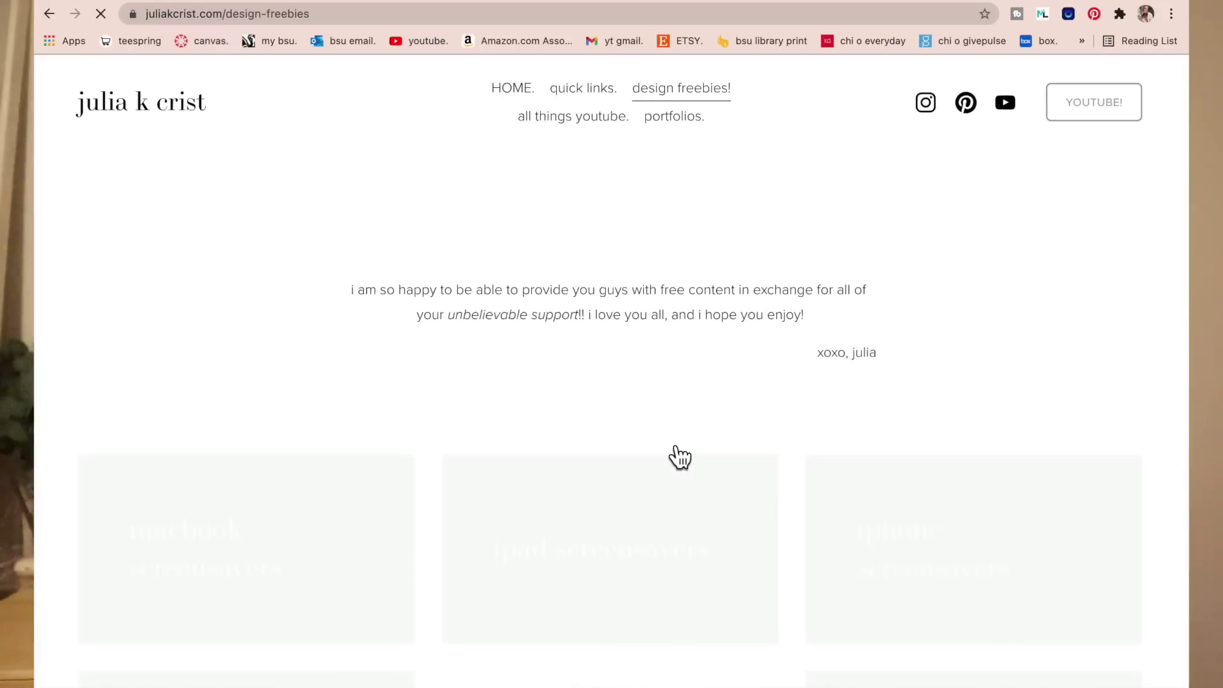
View the iphone screensavers page, then return to the design freebies page.
scroll(675, 456, down, 5)
scroll(678, 456, down, 2)
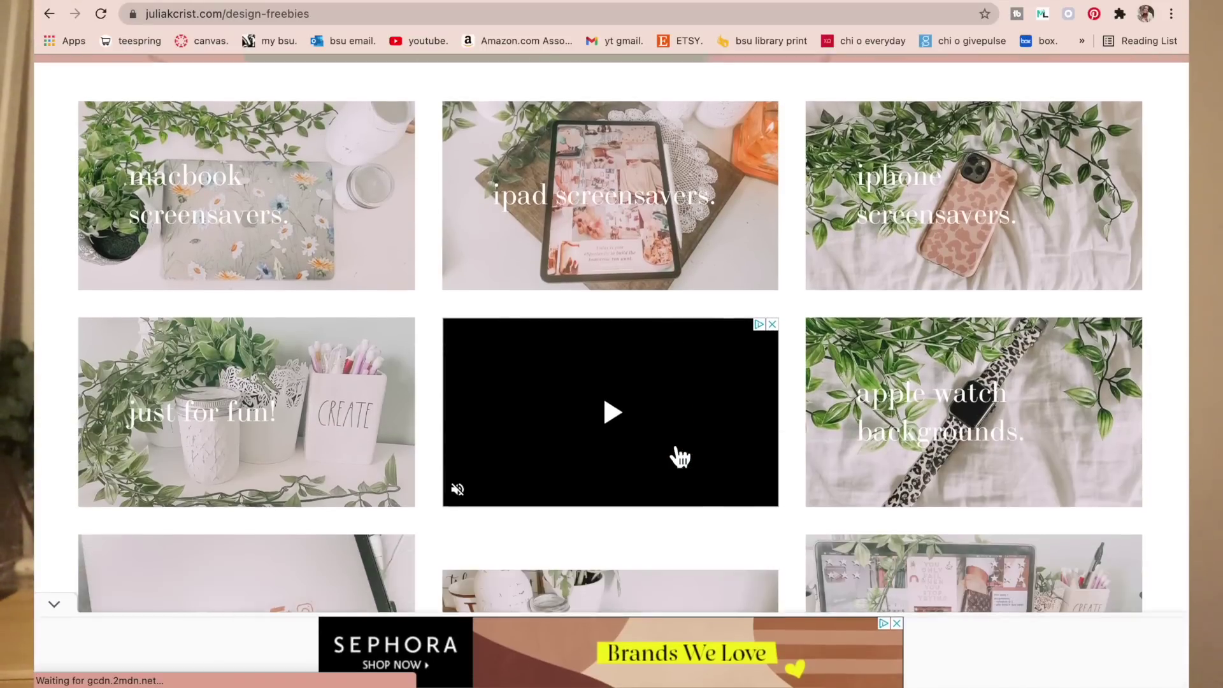
click(821, 244)
scroll(825, 246, down, 15)
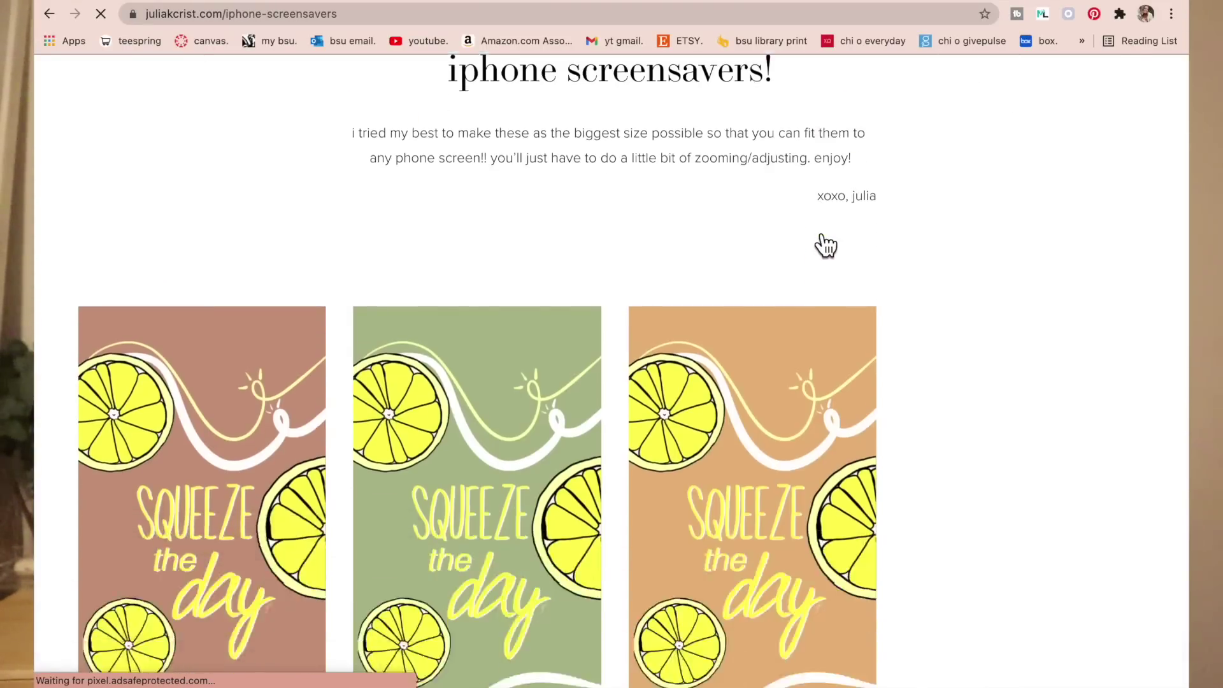
scroll(1053, 278, down, 12)
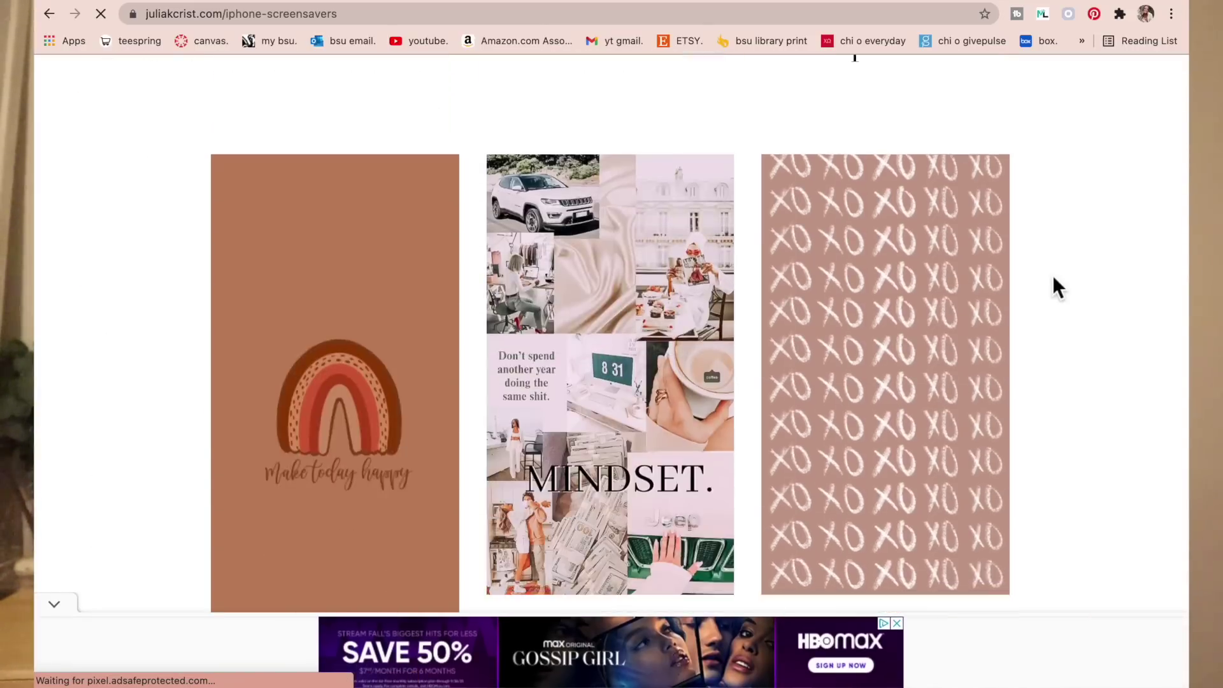
scroll(1052, 274, down, 12)
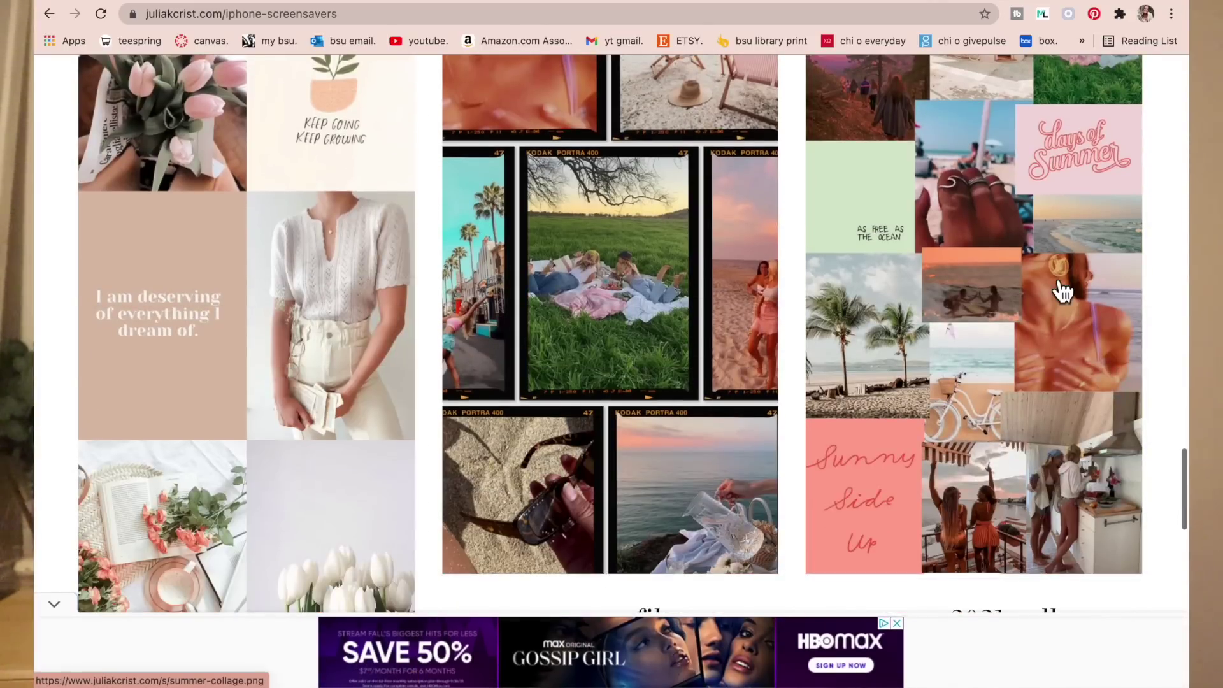
scroll(1059, 250, down, 8)
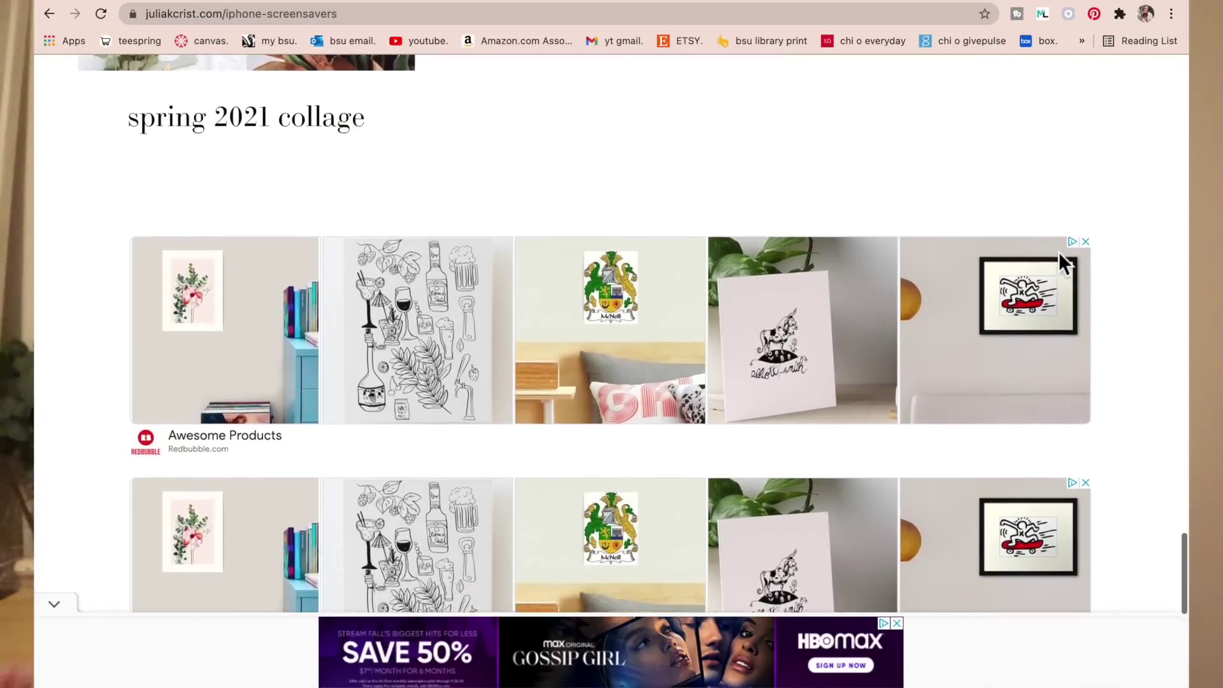
click(50, 14)
Open the portfolios page and its PAST WORK EXAMPLES presentation.
scroll(237, 191, up, 5)
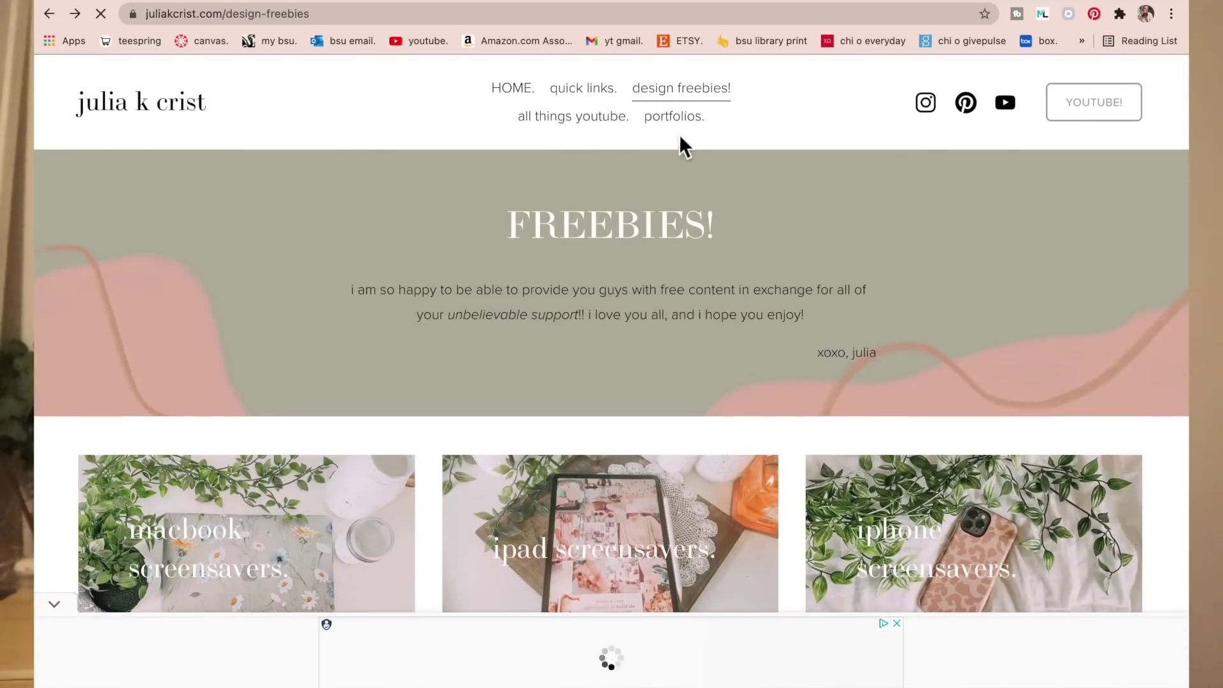
click(684, 118)
scroll(688, 125, down, 3)
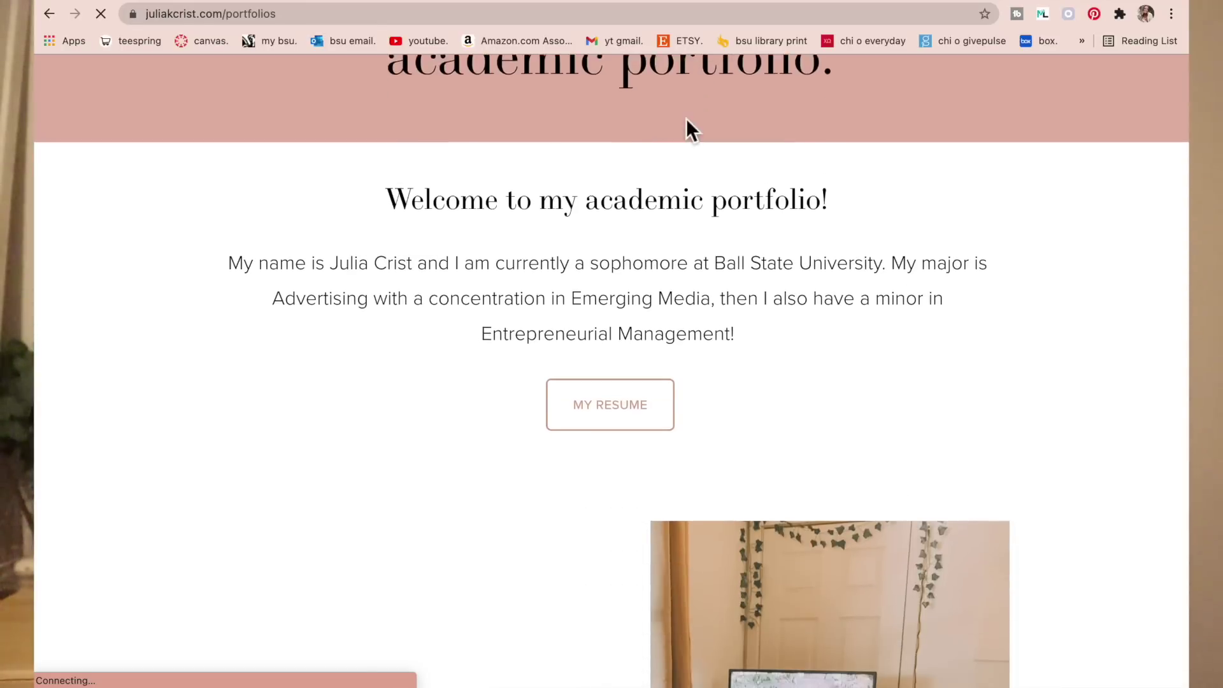
scroll(686, 117, down, 9)
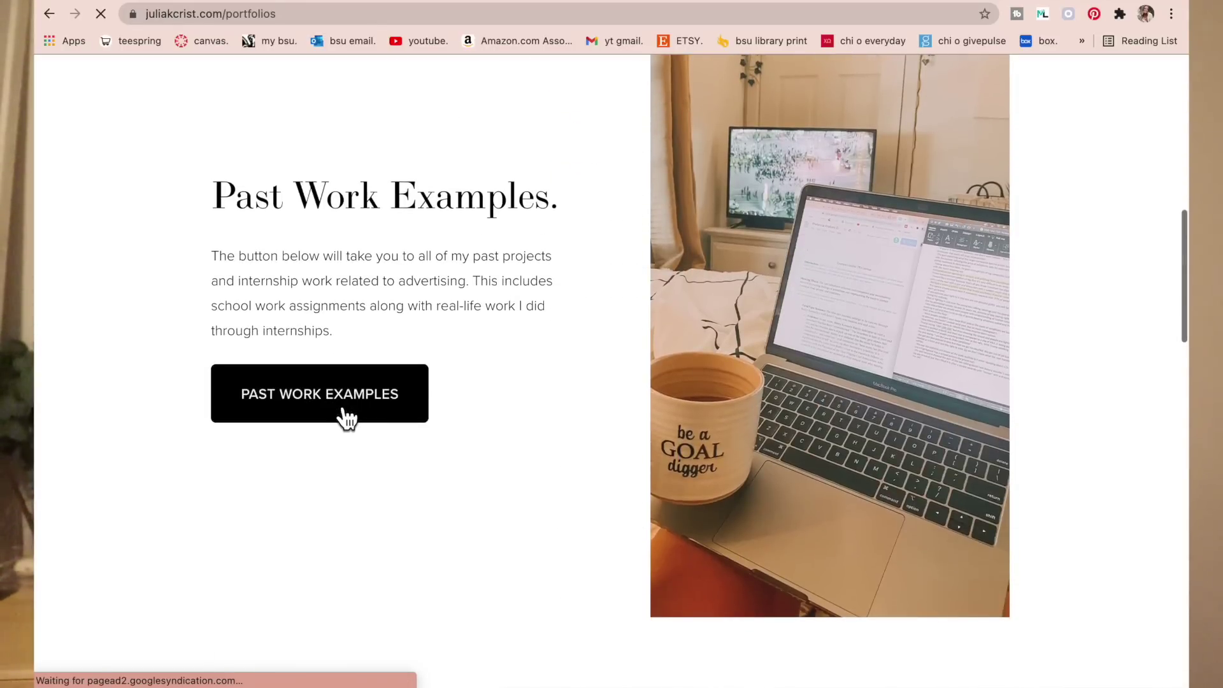
click(347, 417)
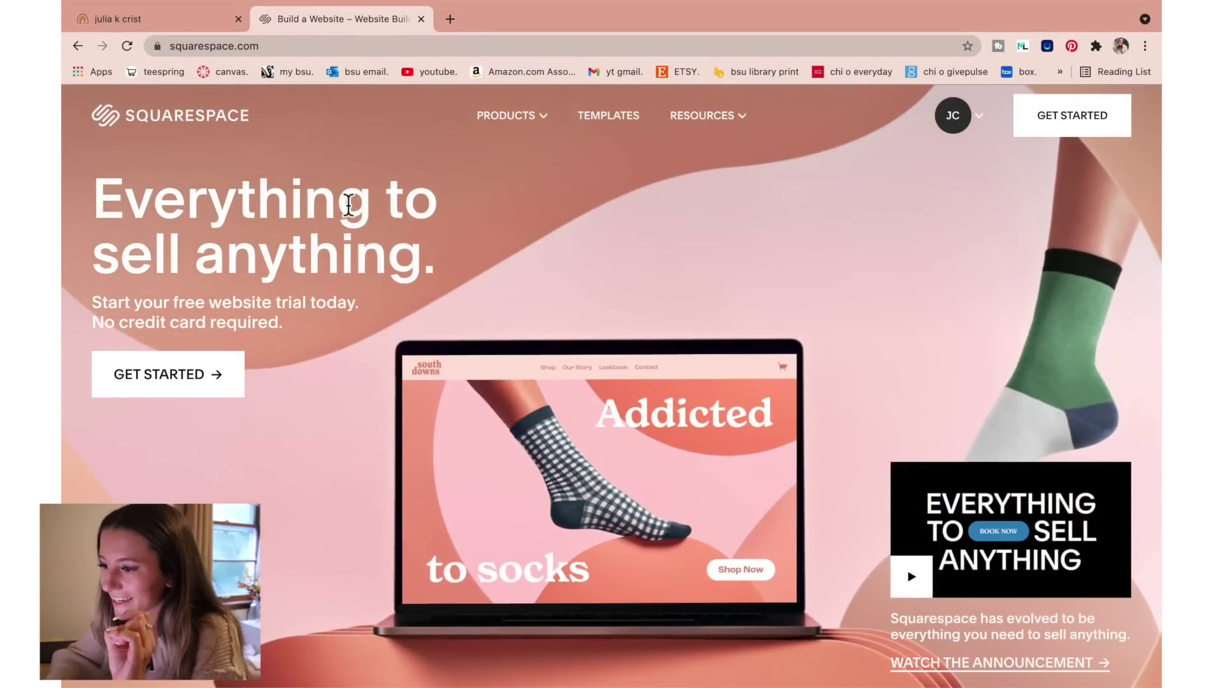
Start building a new website using the blank template.
click(135, 388)
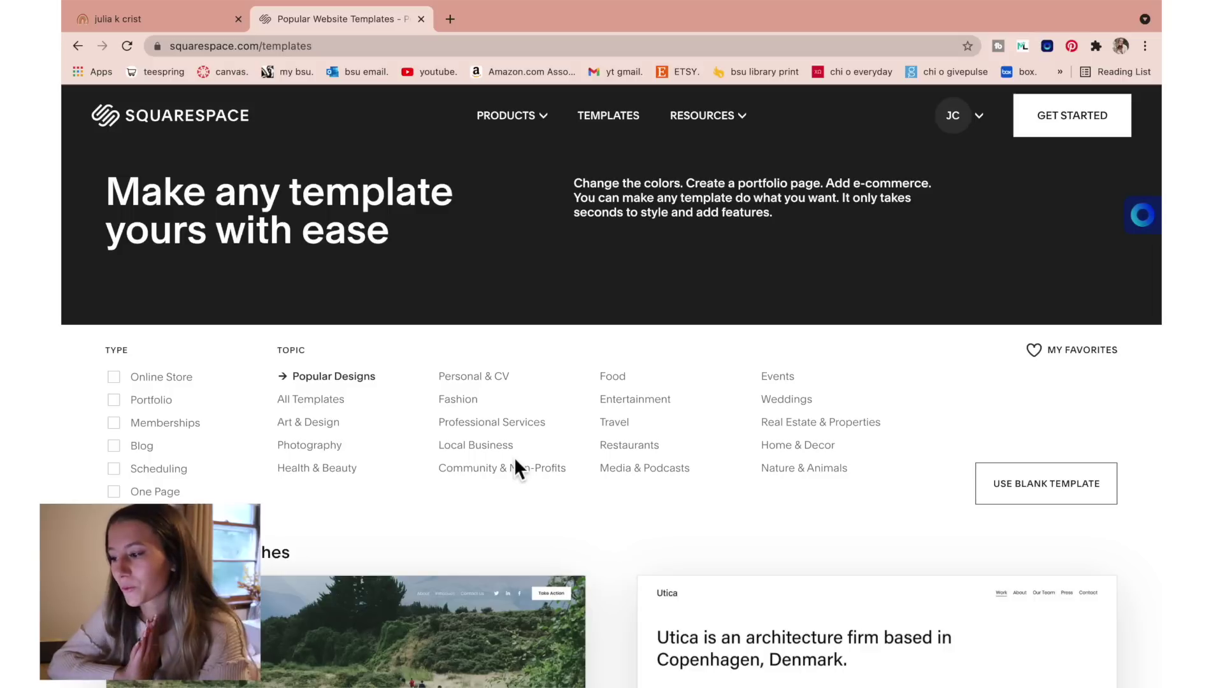
click(1008, 492)
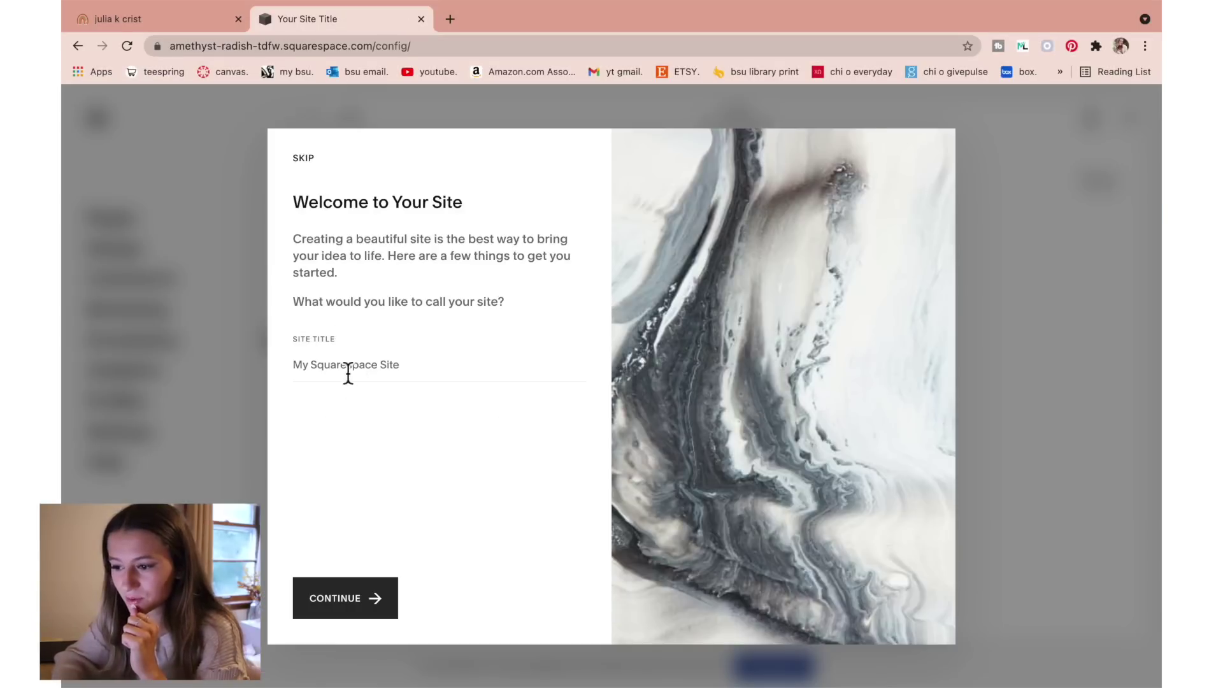
Enter the creator's name plus 'video example' as site title and complete the welcome walkthrough.
click(345, 369)
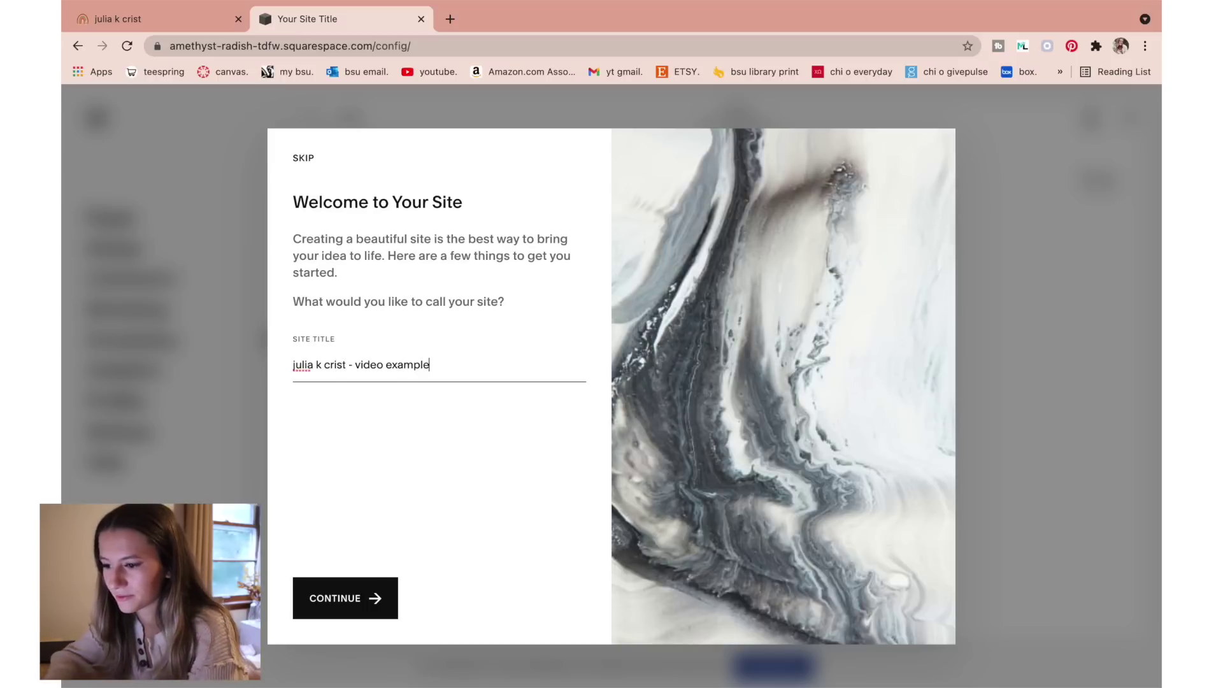
click(343, 599)
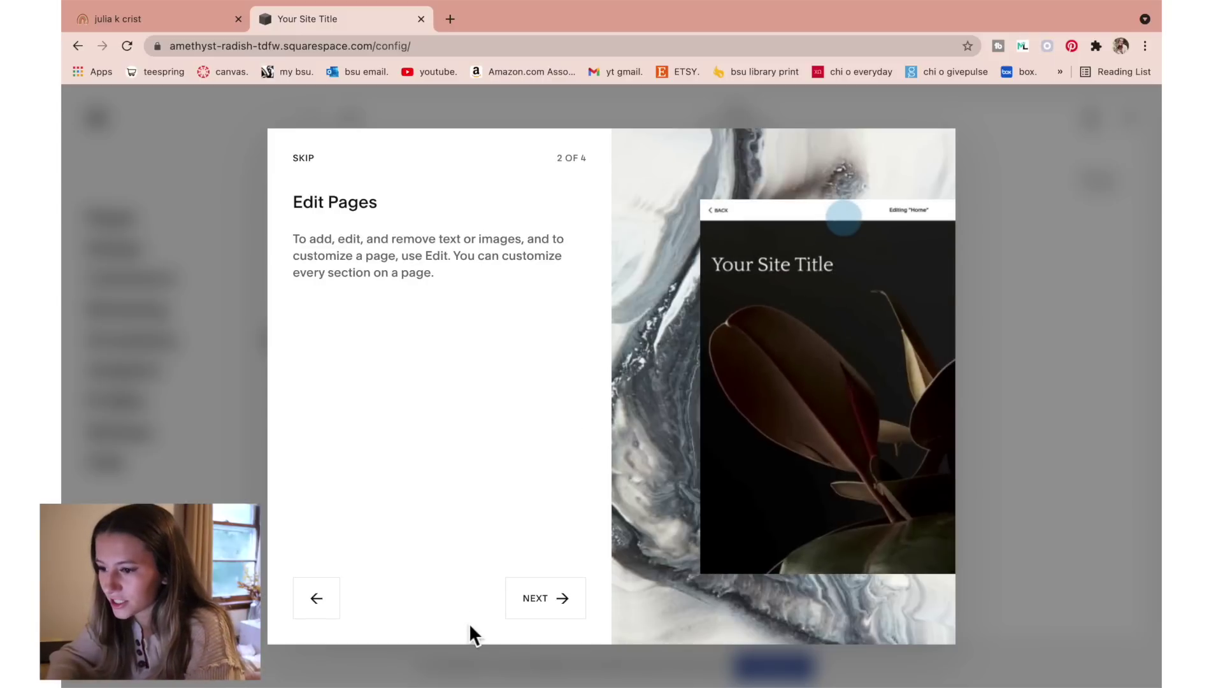
click(541, 610)
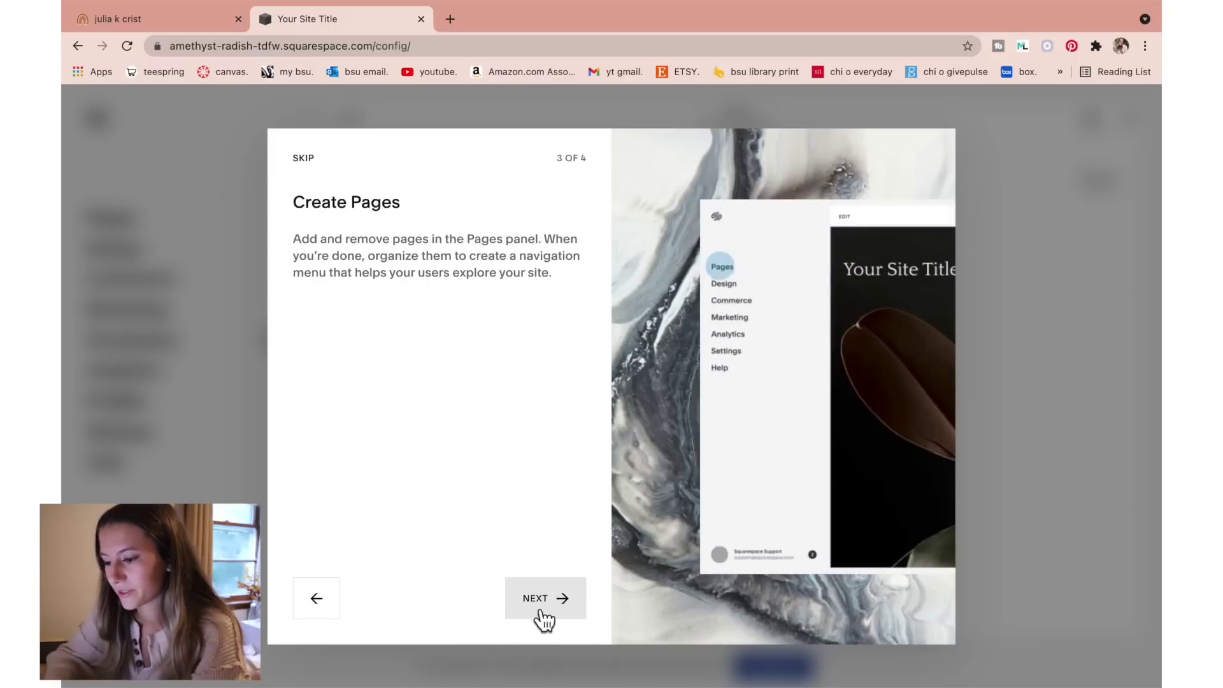
click(543, 616)
click(542, 613)
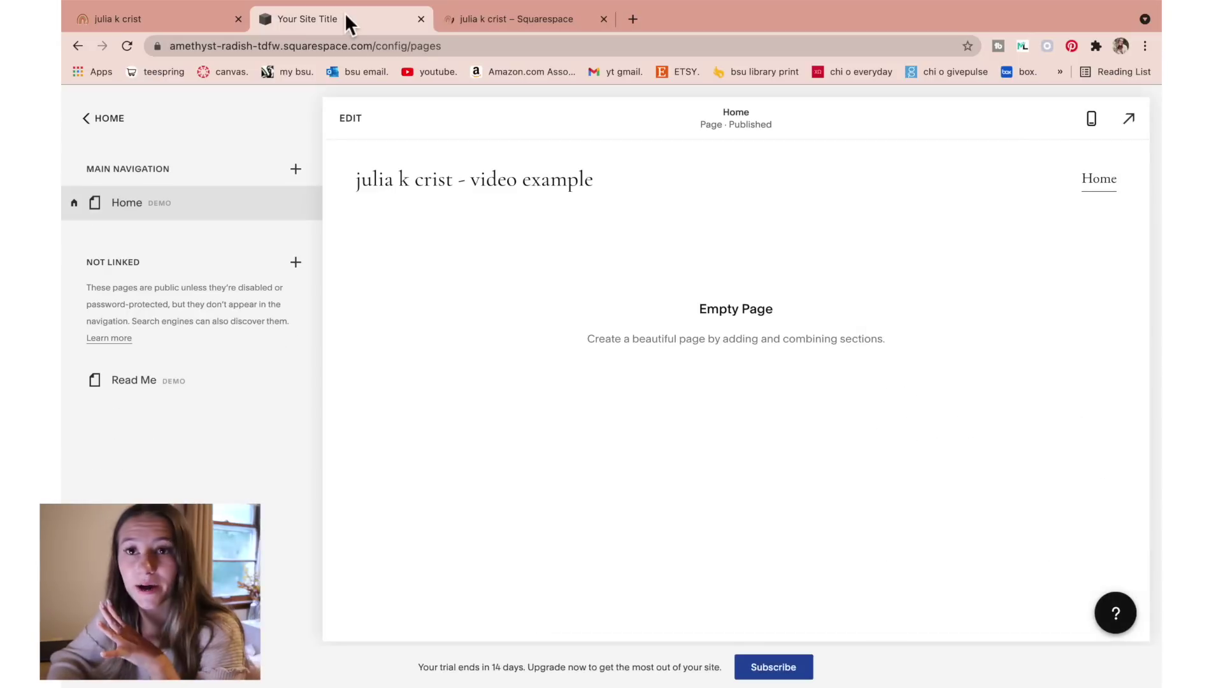
click(537, 24)
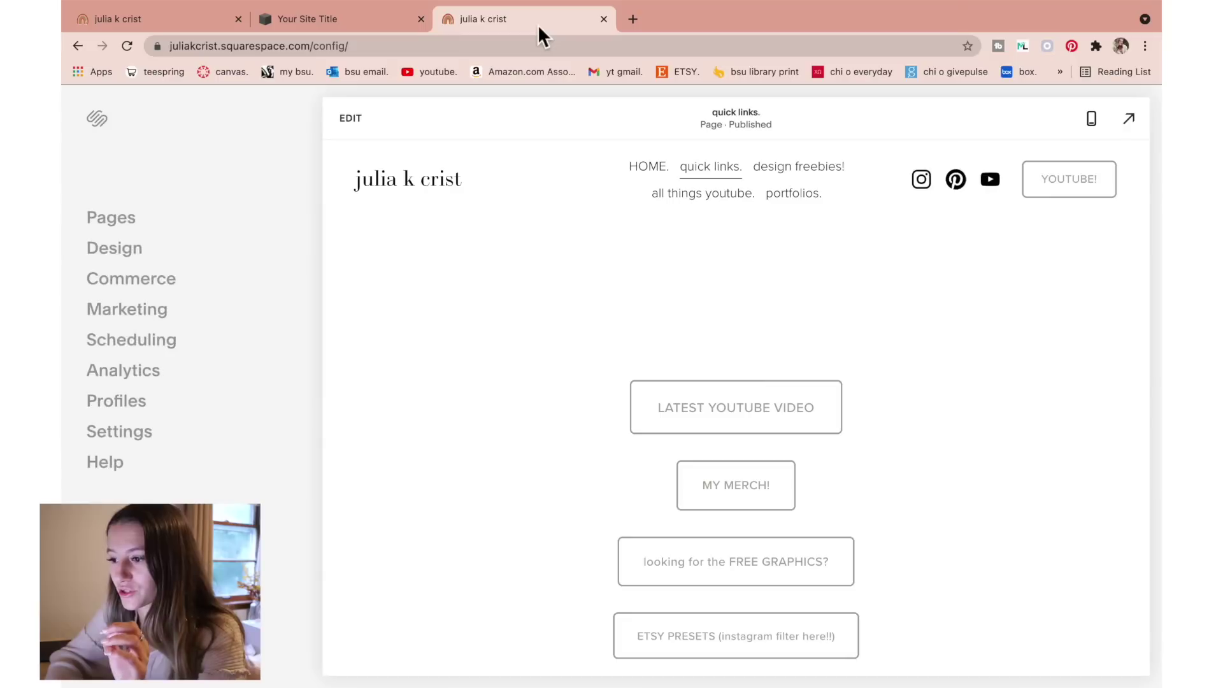
click(113, 248)
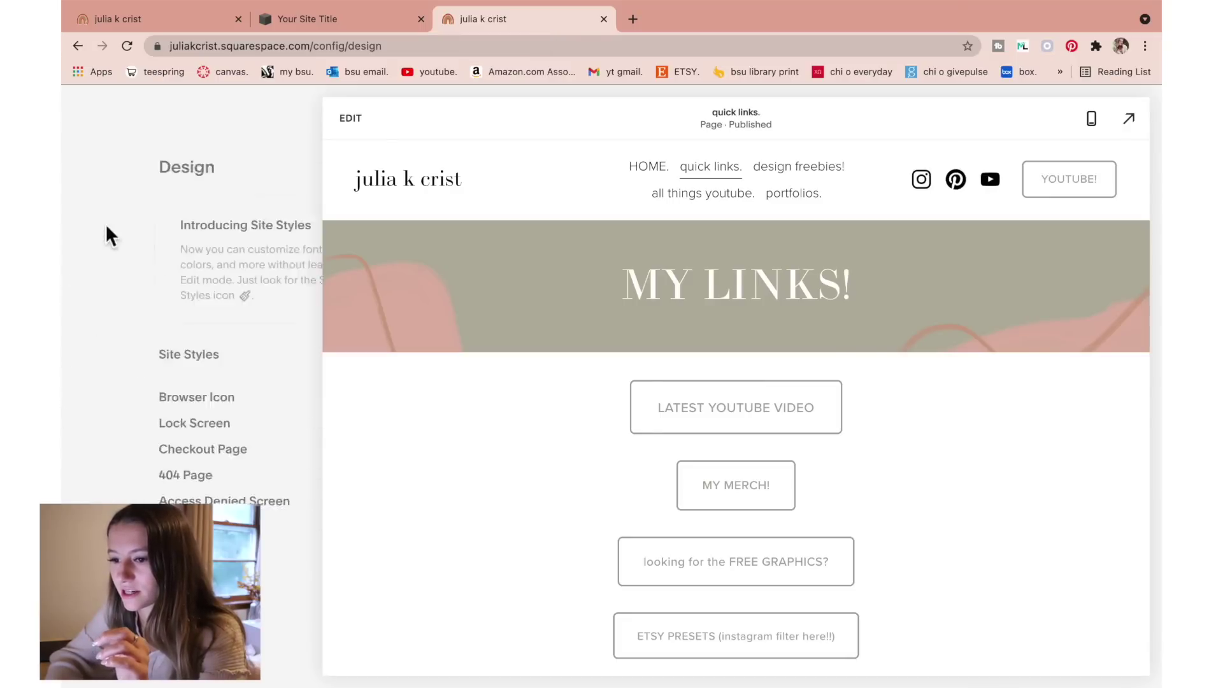
key(Escape)
click(111, 220)
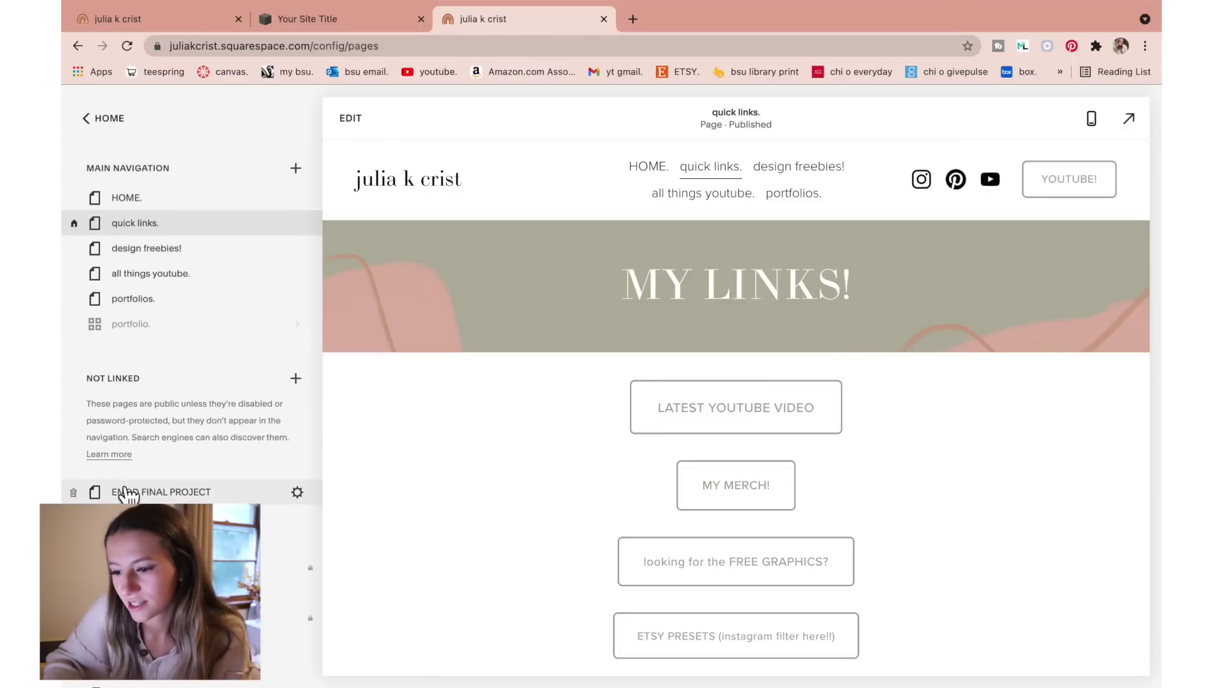
scroll(127, 493, down, 5)
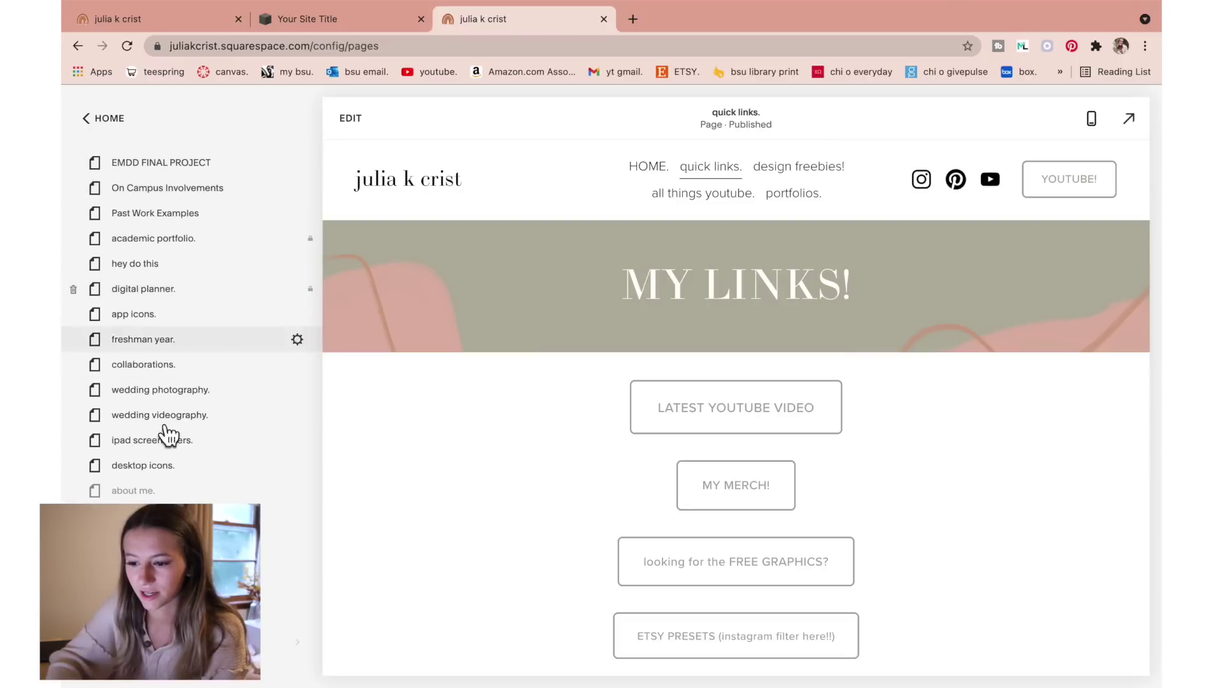
scroll(169, 437, up, 5)
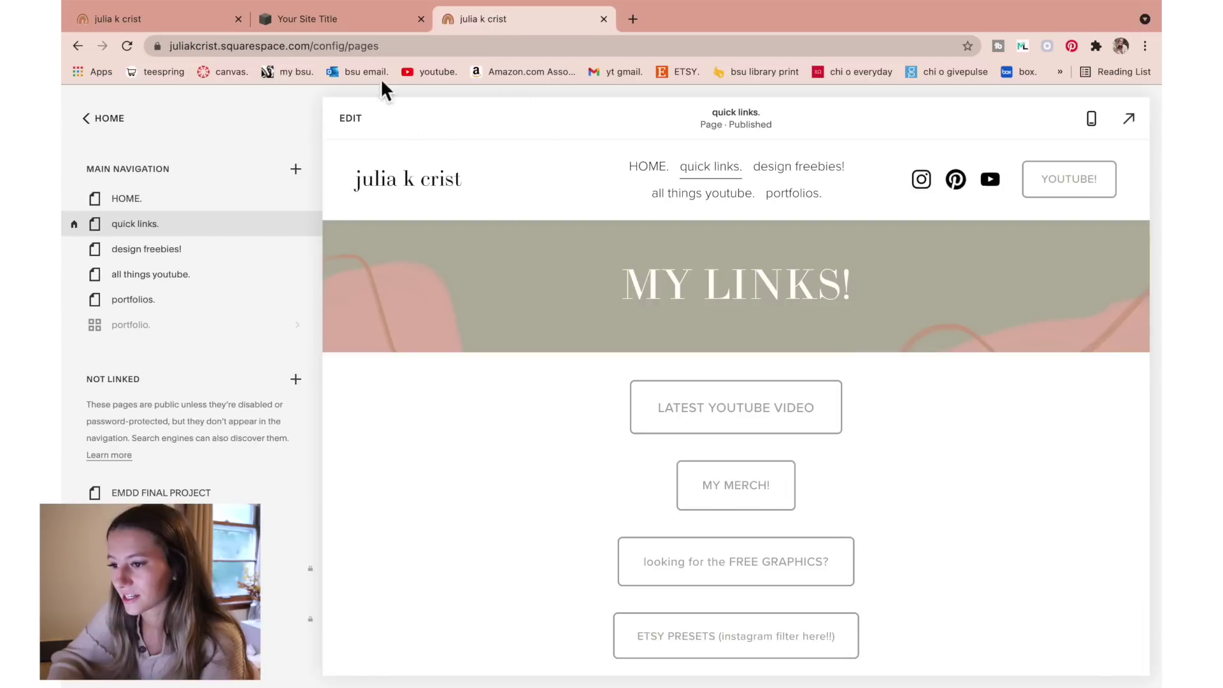
click(335, 22)
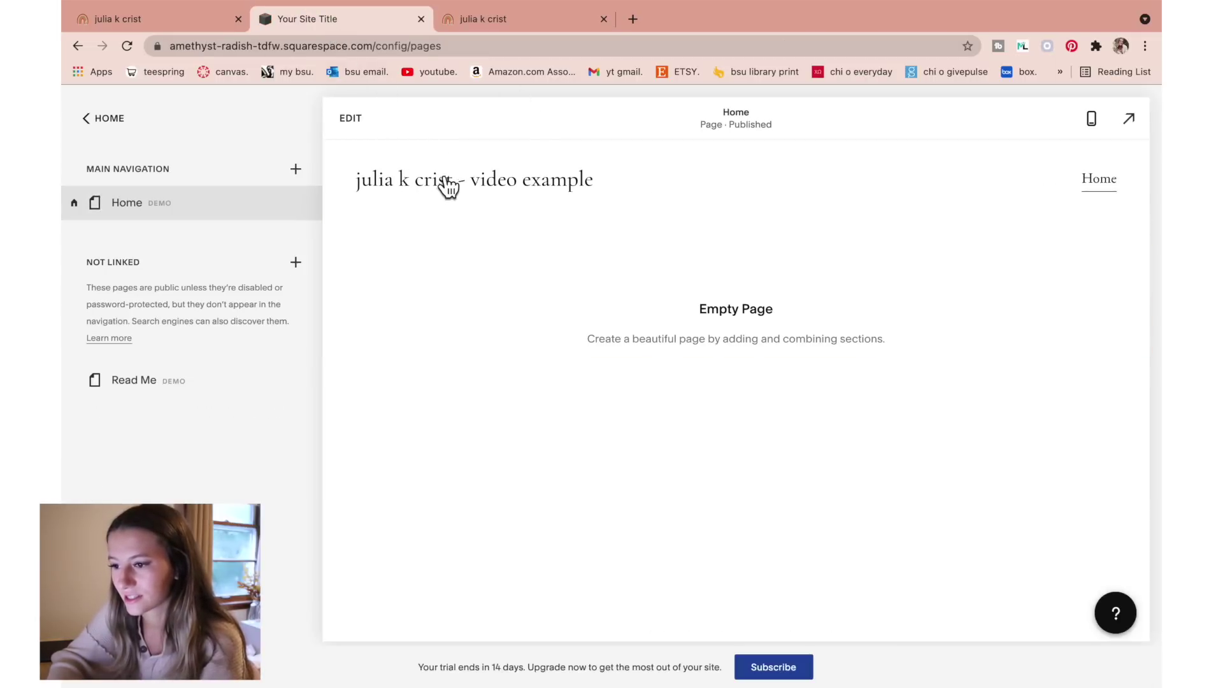
click(350, 121)
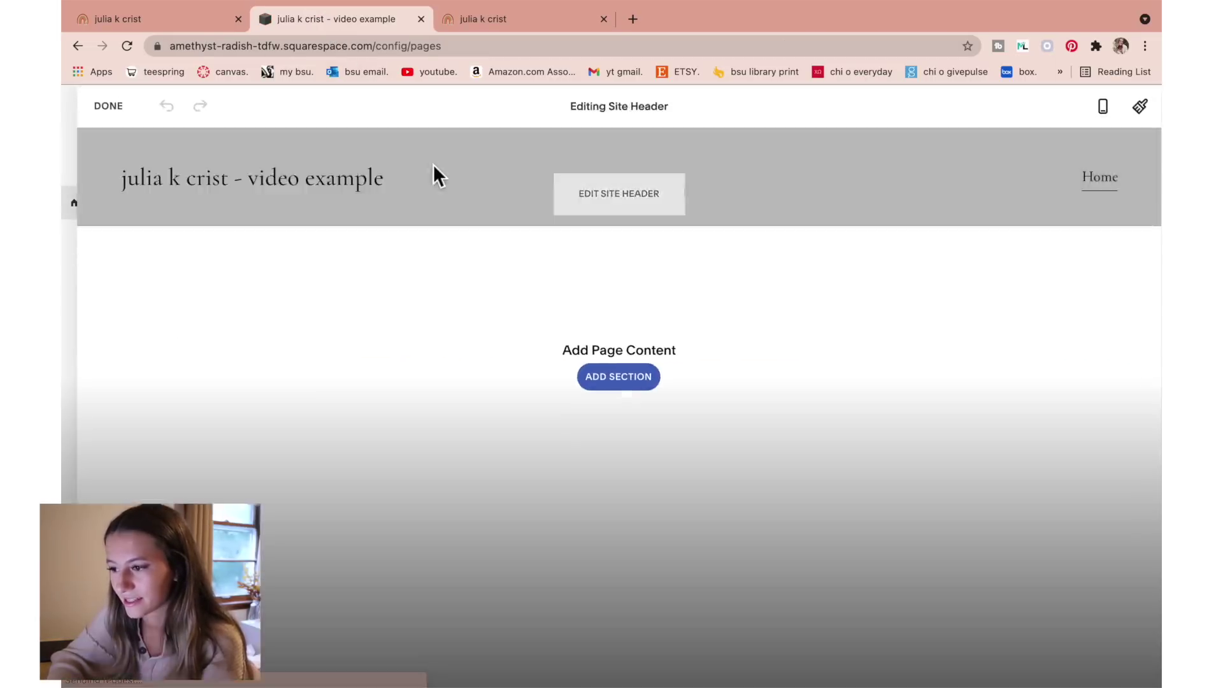
Make the site header fixed with the Basic style and show resized social icons.
click(644, 205)
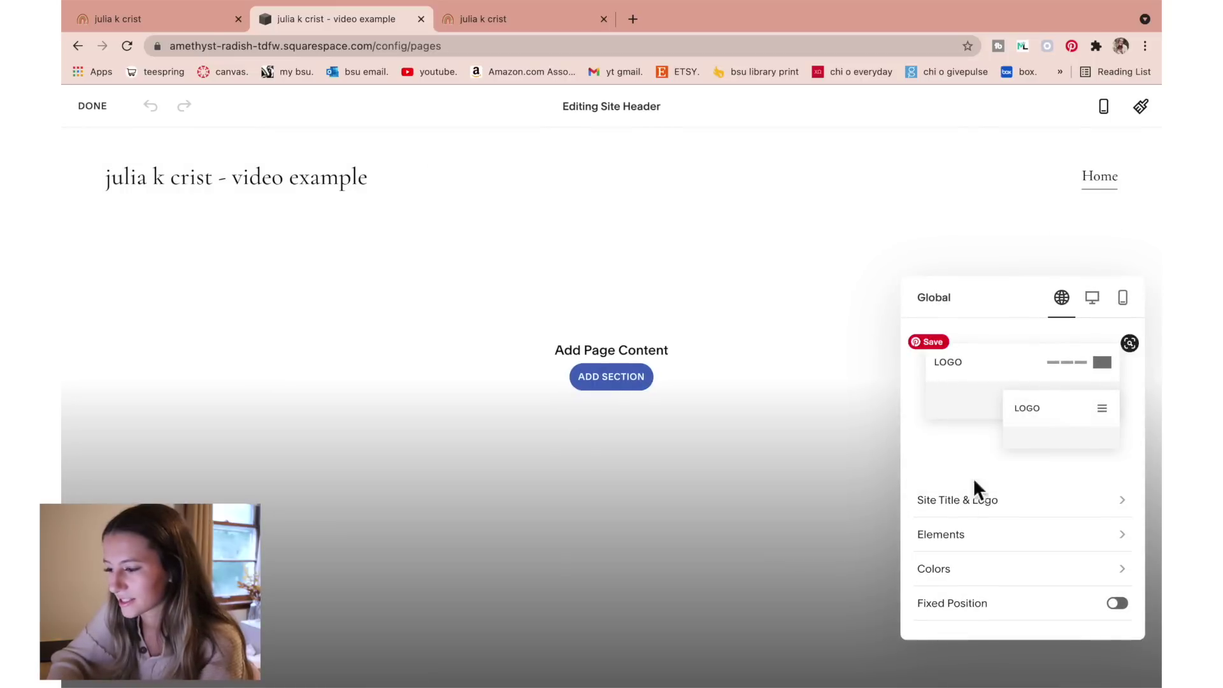
click(1117, 603)
click(1121, 549)
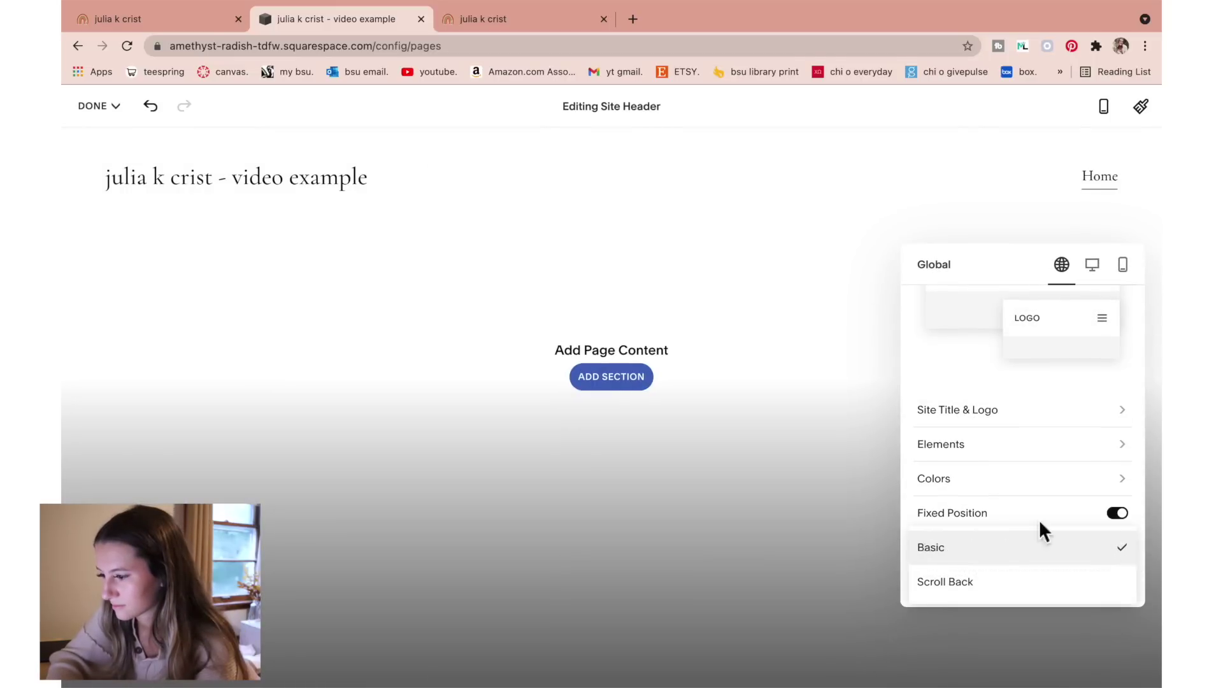
click(1011, 446)
click(1019, 440)
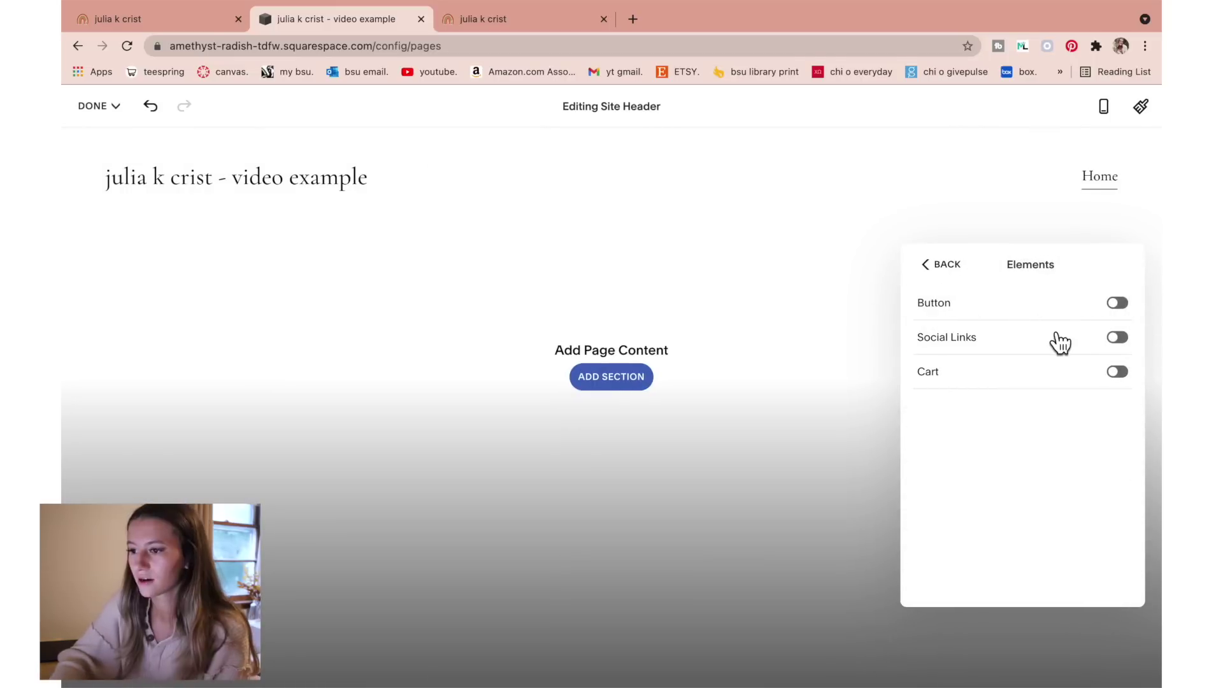
click(1118, 335)
drag(969, 463, 1042, 470)
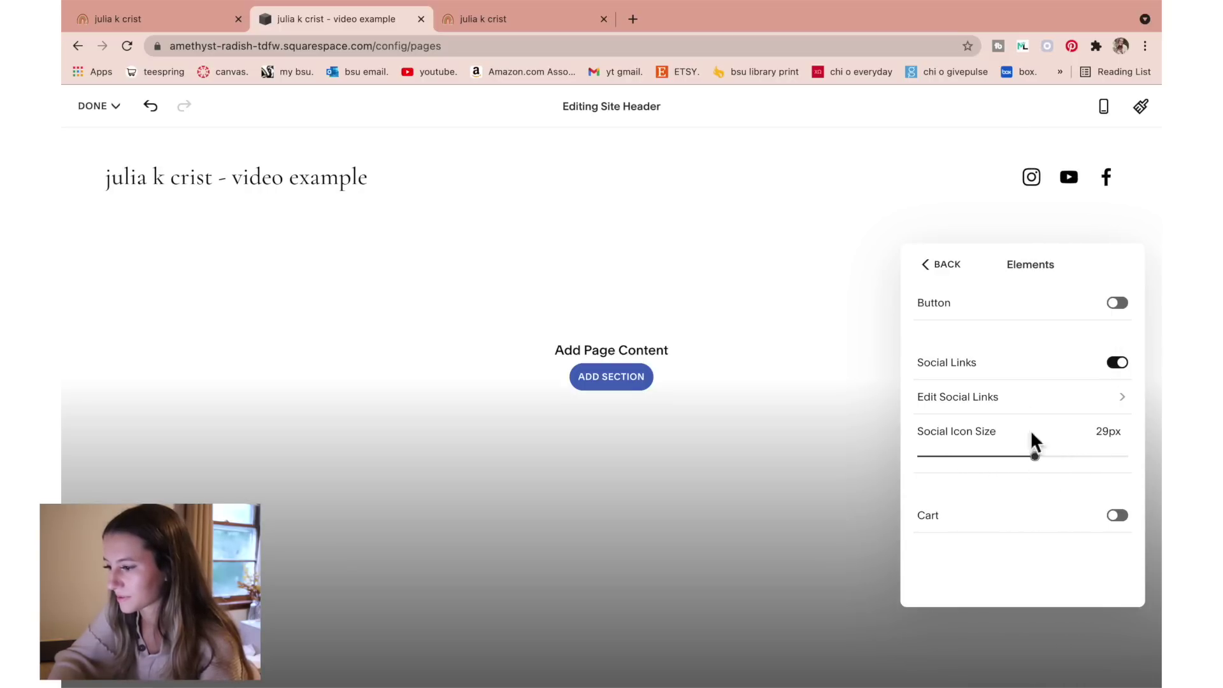
Turn on the header button, relabel Donate as YOUTUBE, and replace /donate with the channel URL.
click(484, 19)
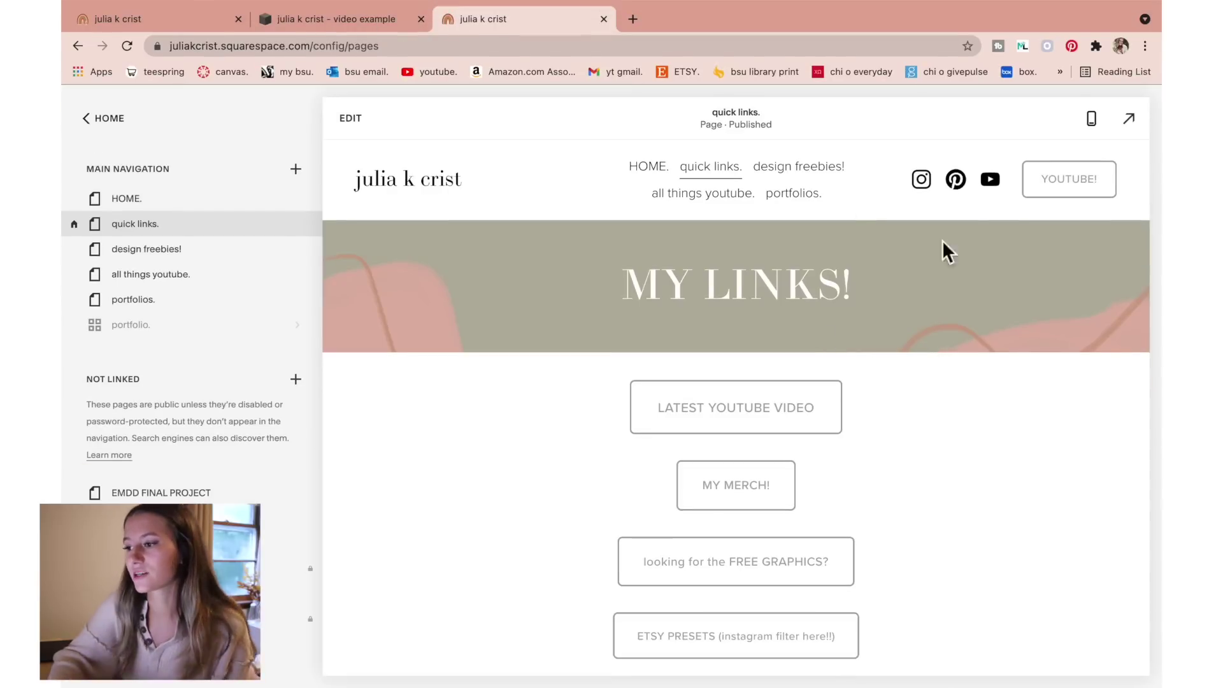
click(323, 24)
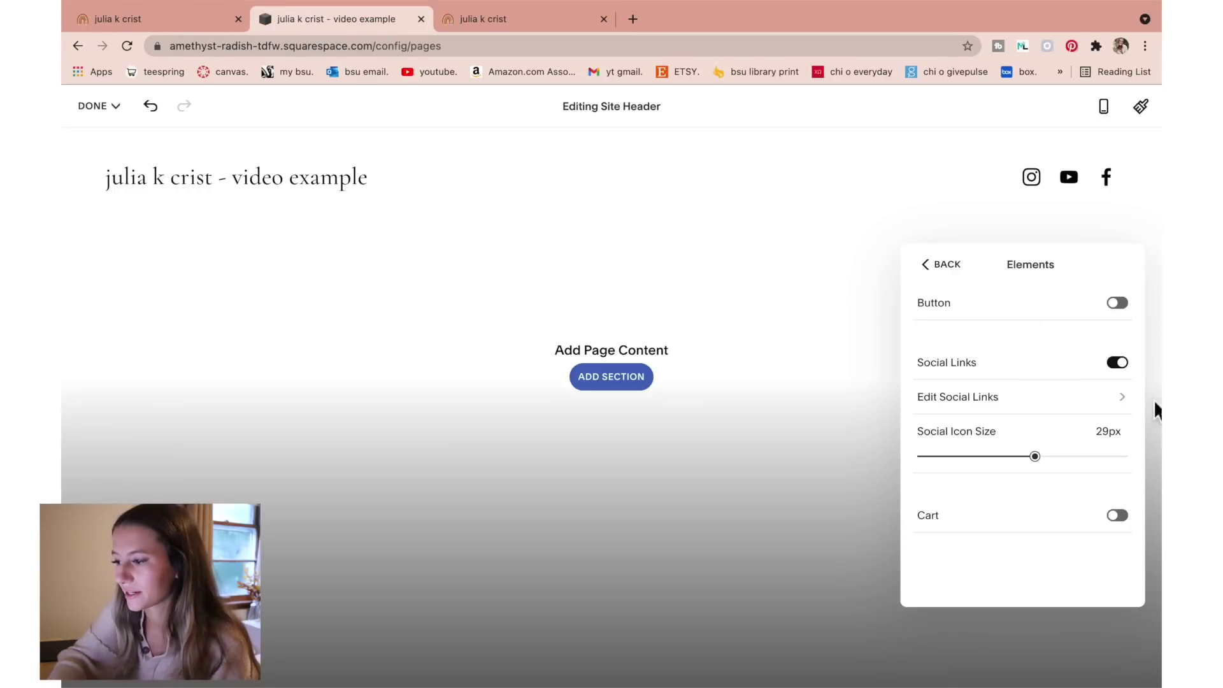
click(1124, 307)
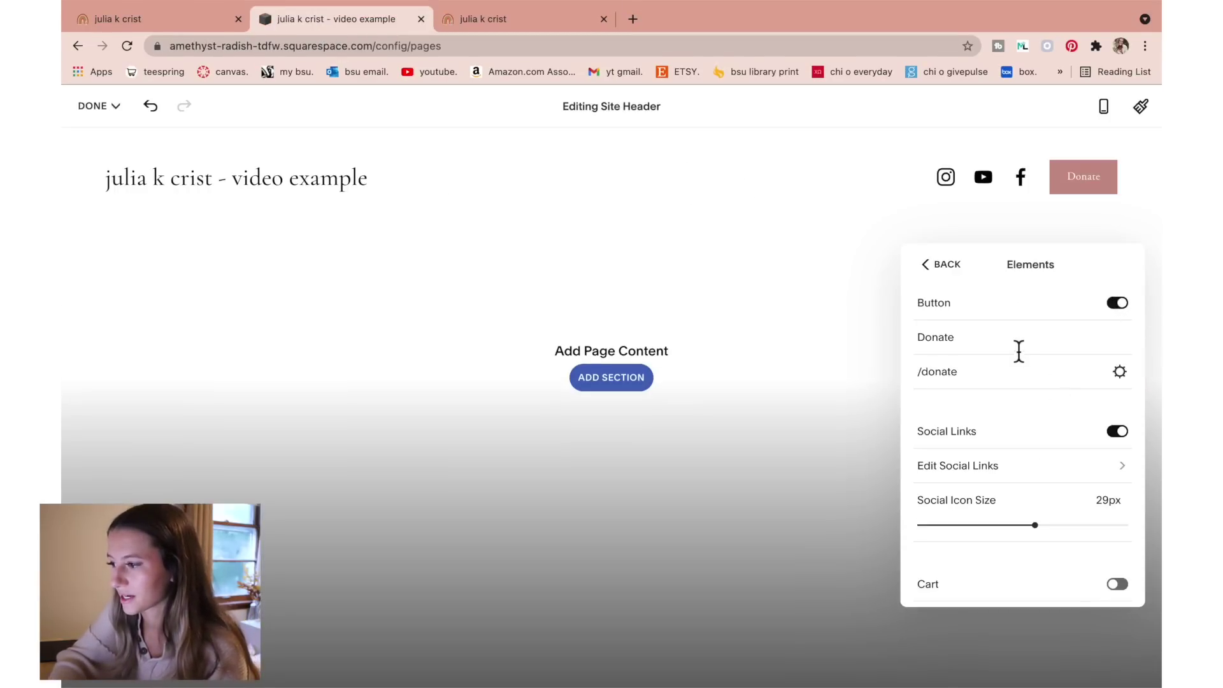
click(953, 335)
key(BackSpace)
key(BackSpace)
key(BackSpace)
key(BackSpace)
key(BackSpace)
key(BackSpace)
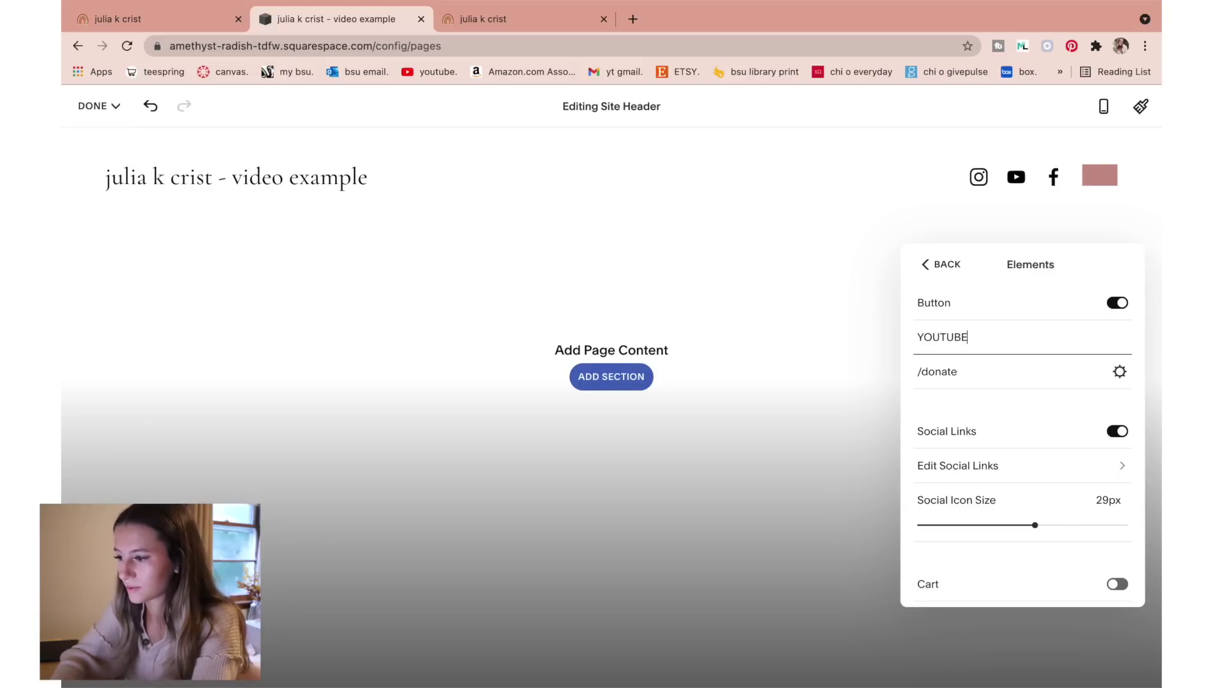
text(YOUTUBE)
click(985, 375)
key(BackSpace)
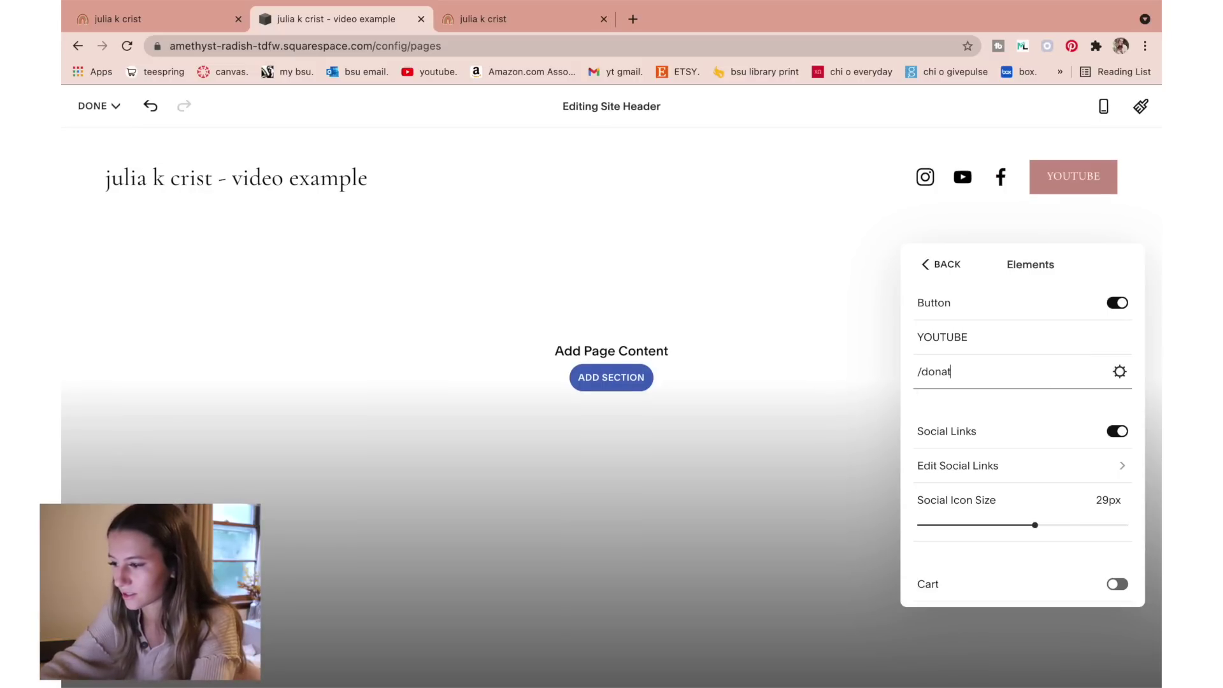
key(BackSpace)
key(BackSpace)
key(BackSpace)
key(BackSpace)
key(BackSpace)
key(BackSpace)
text(www.youtube.com)
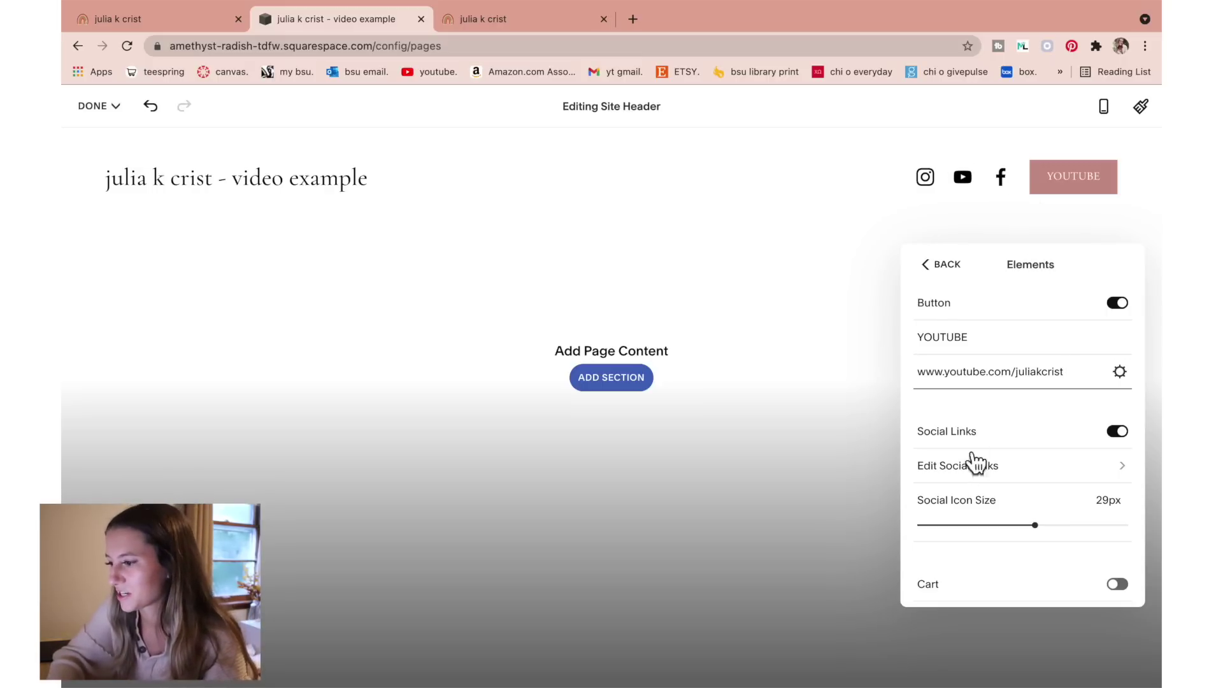
Update the Instagram profile address and clear the YouTube link's placeholder account name.
click(934, 273)
click(799, 419)
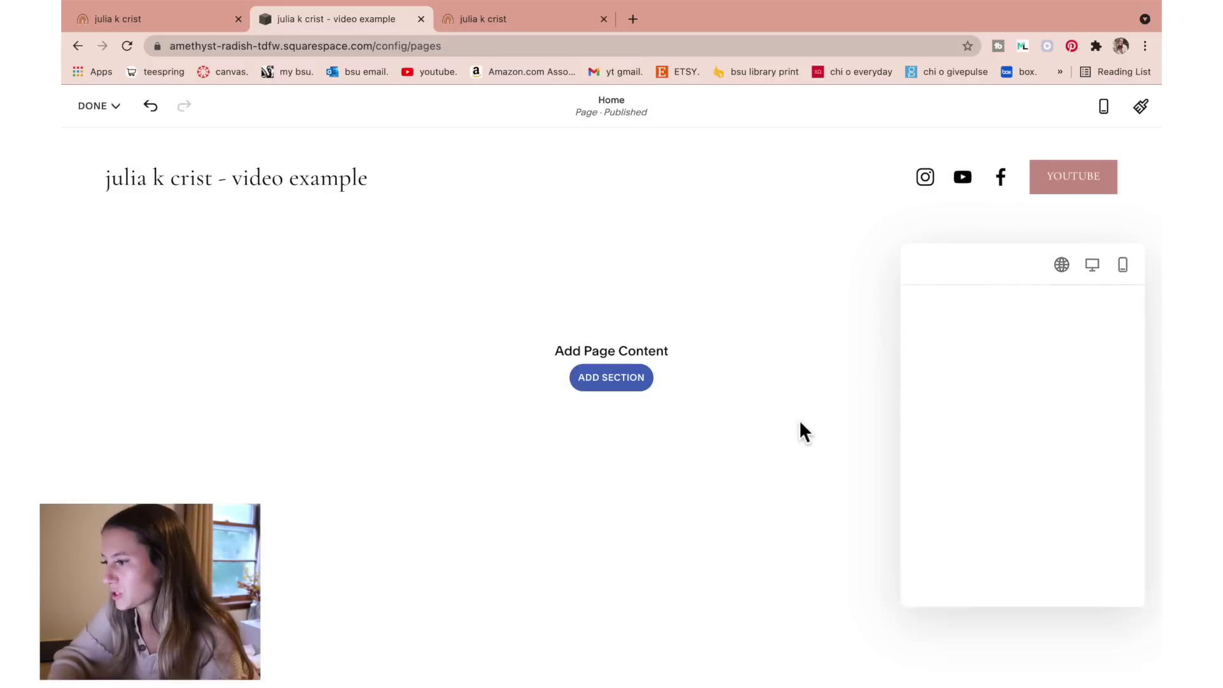
click(1005, 191)
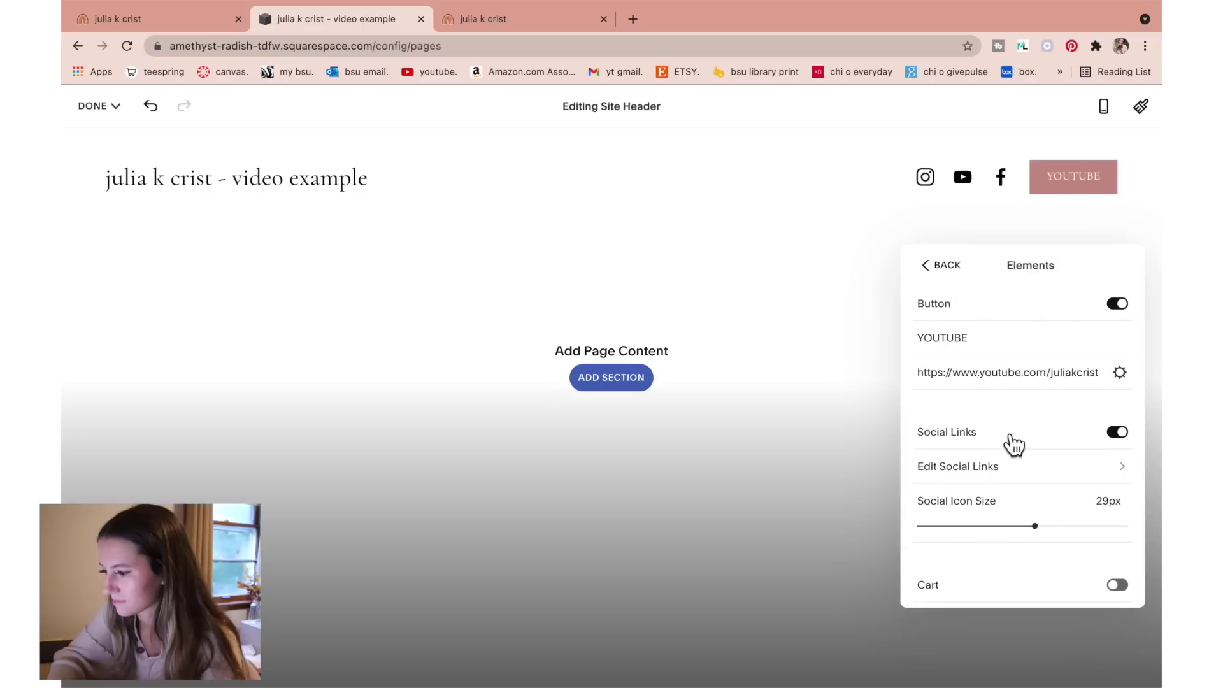
click(1016, 479)
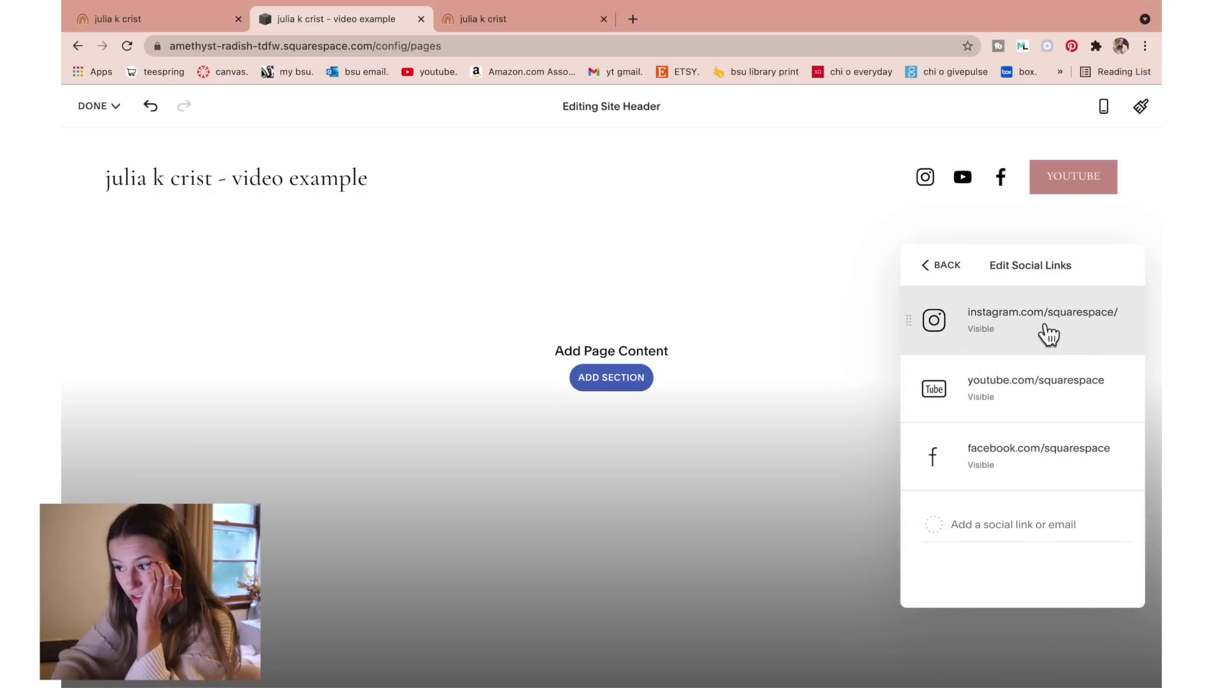
click(1017, 331)
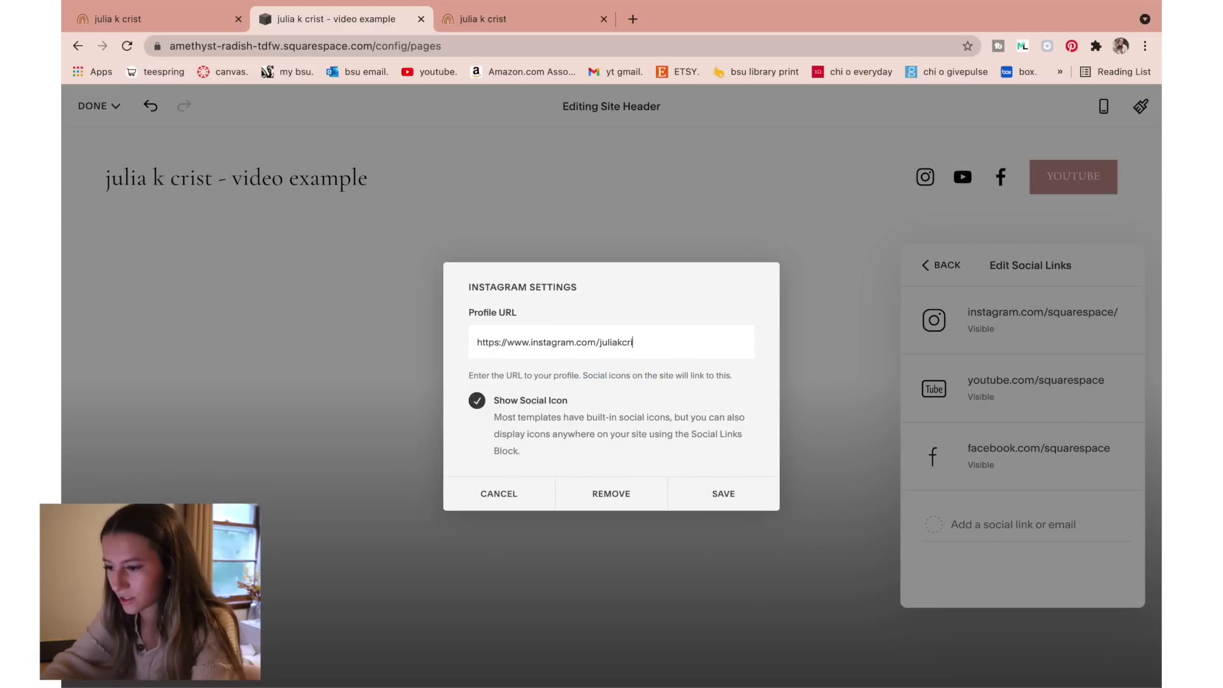
click(725, 500)
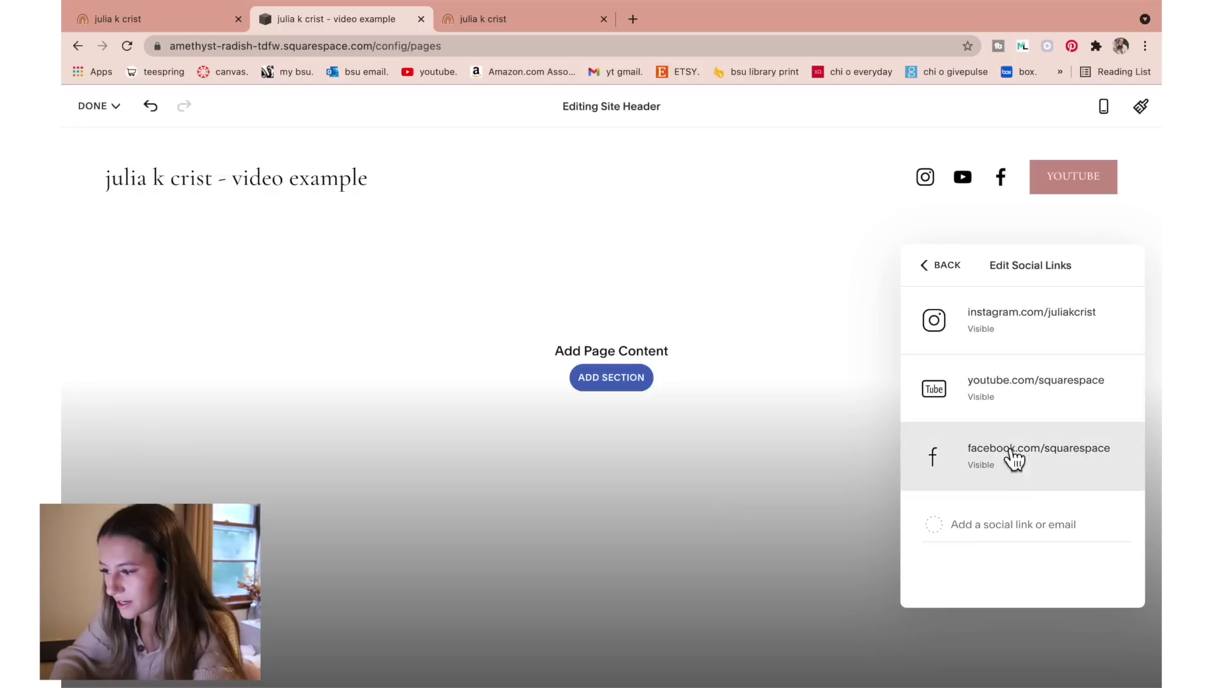
click(1028, 400)
drag(672, 348, 606, 349)
key(BackSpace)
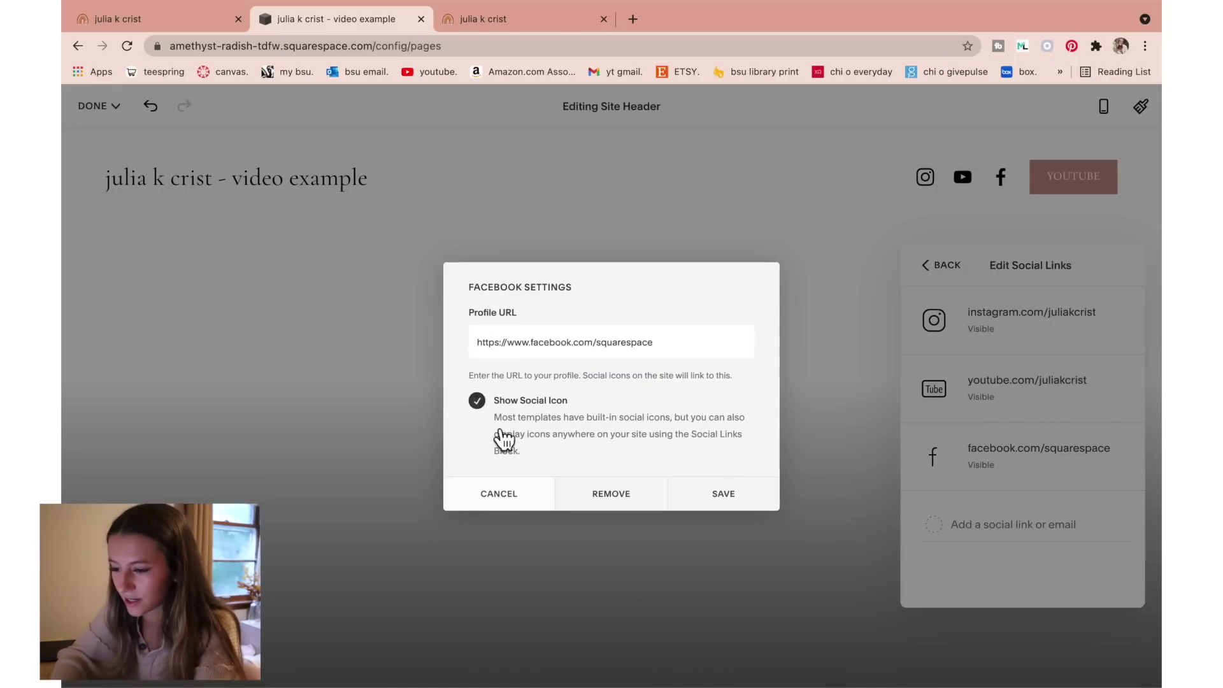
Remove the Facebook social link and add a Pinterest link.
click(494, 420)
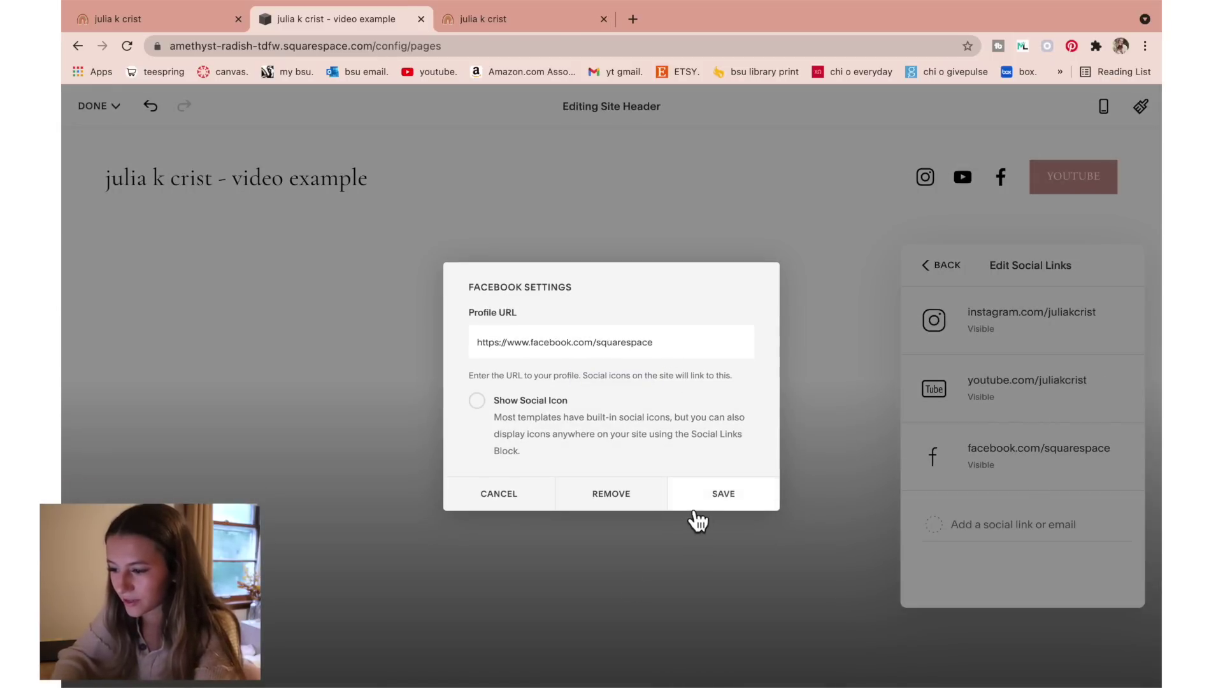
click(633, 495)
click(688, 526)
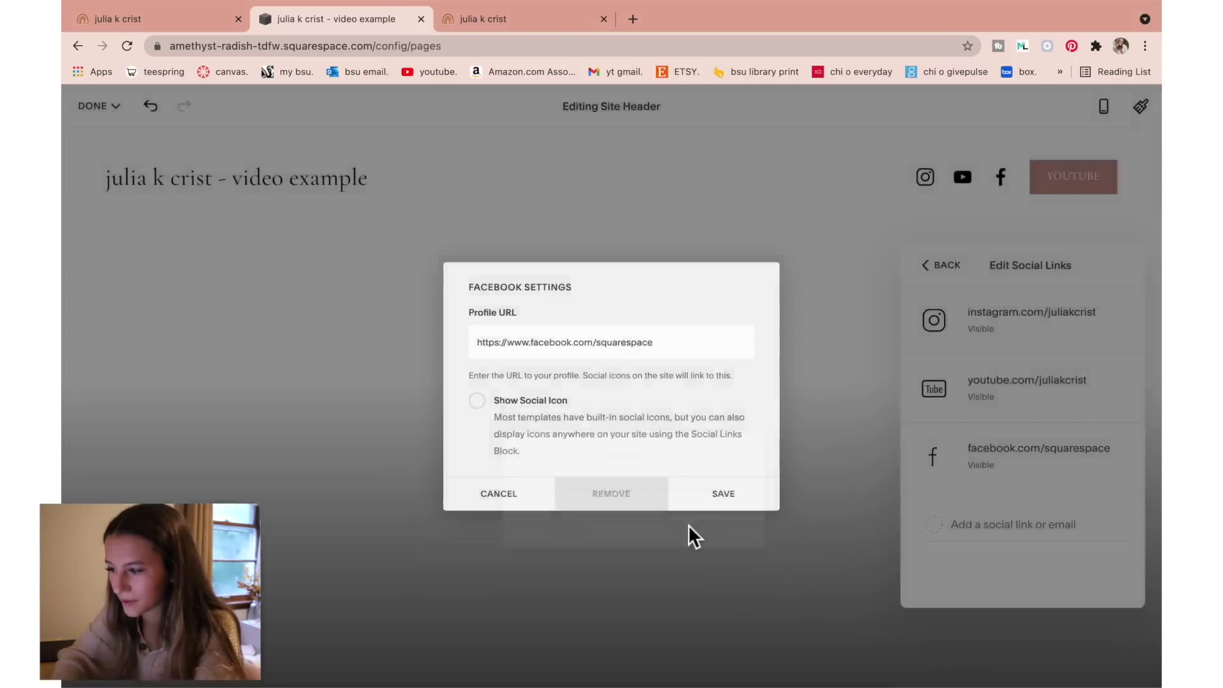
click(827, 483)
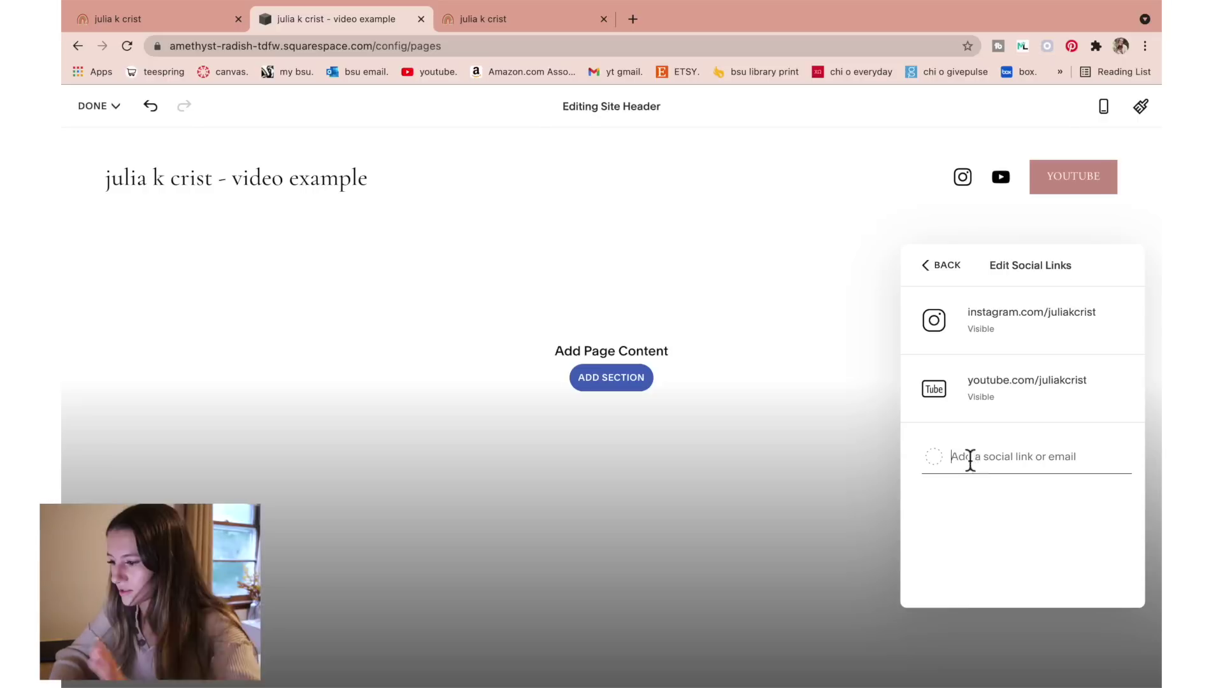
text(pinte)
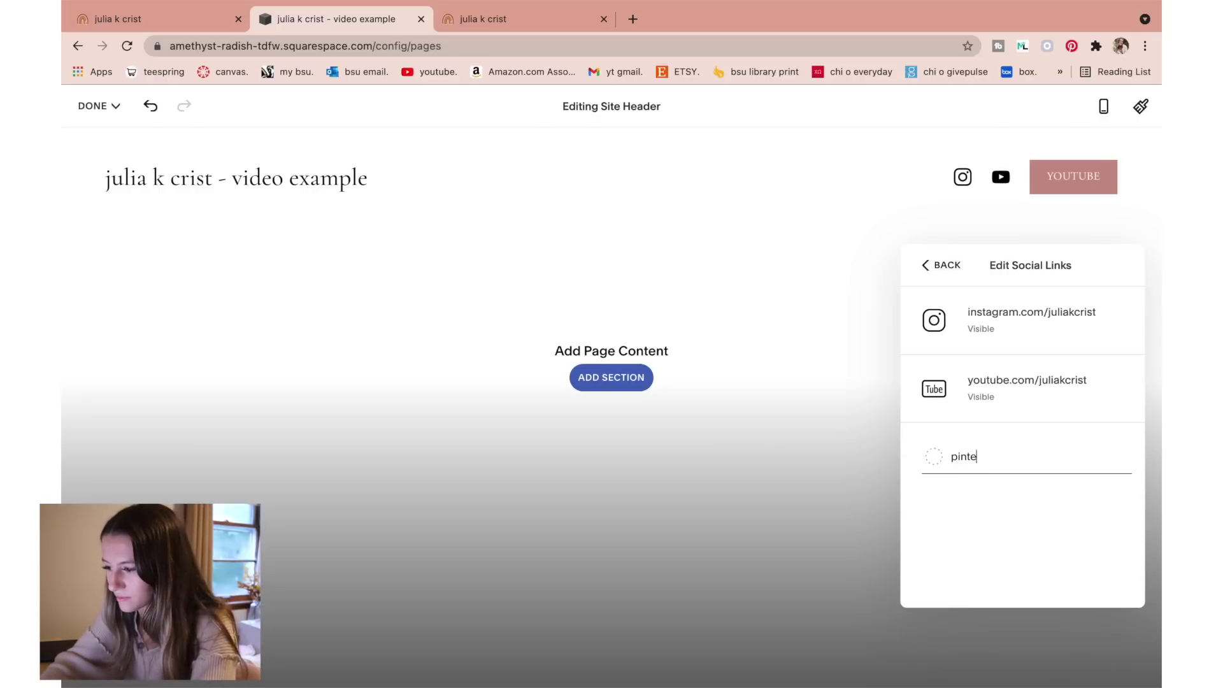
text(res)
key(Return)
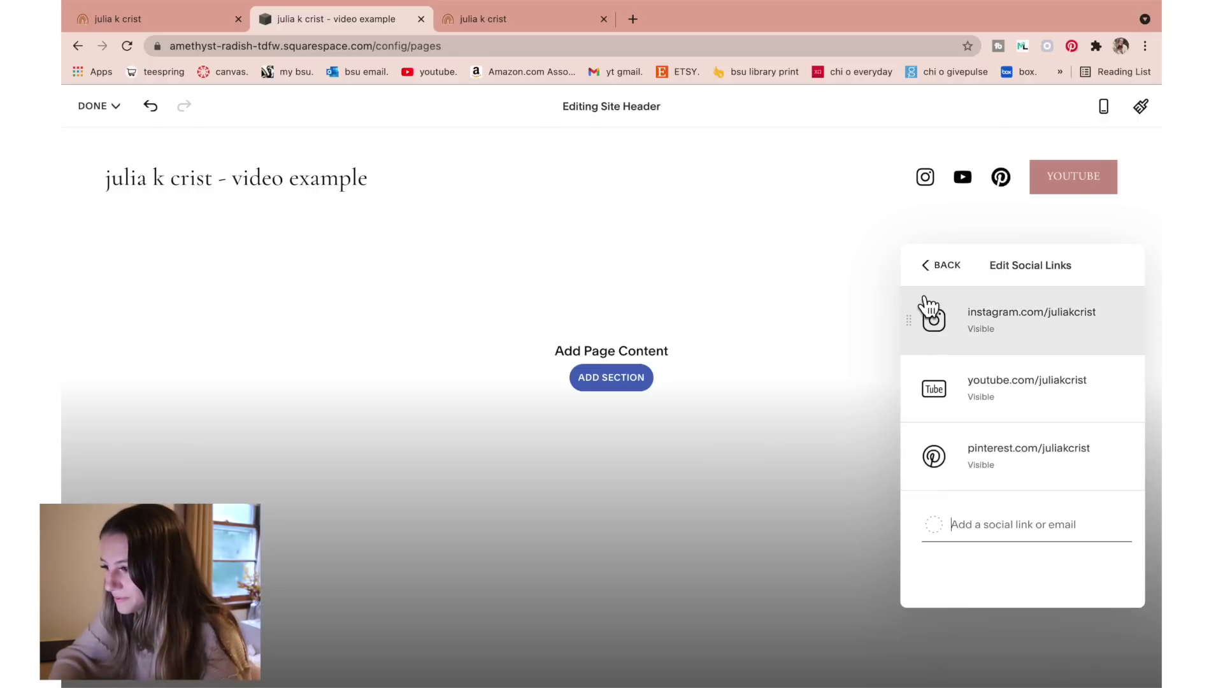
Exit header editing and save the site changes.
click(929, 275)
click(944, 270)
click(851, 274)
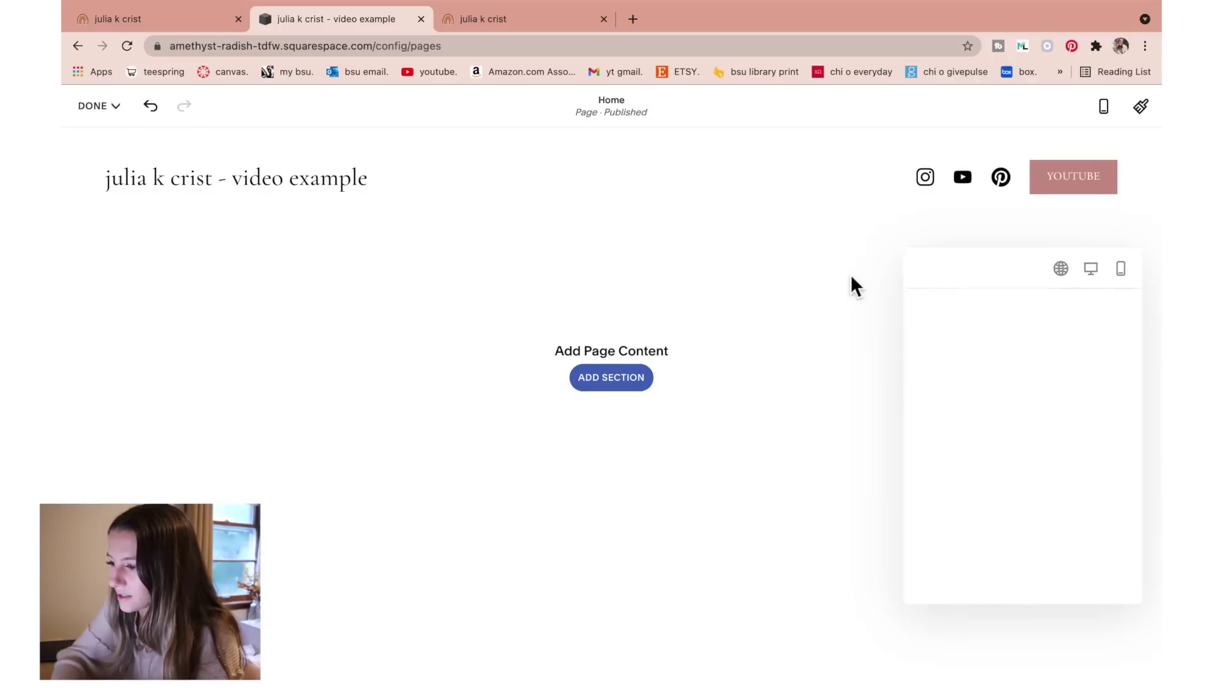
click(98, 106)
click(105, 137)
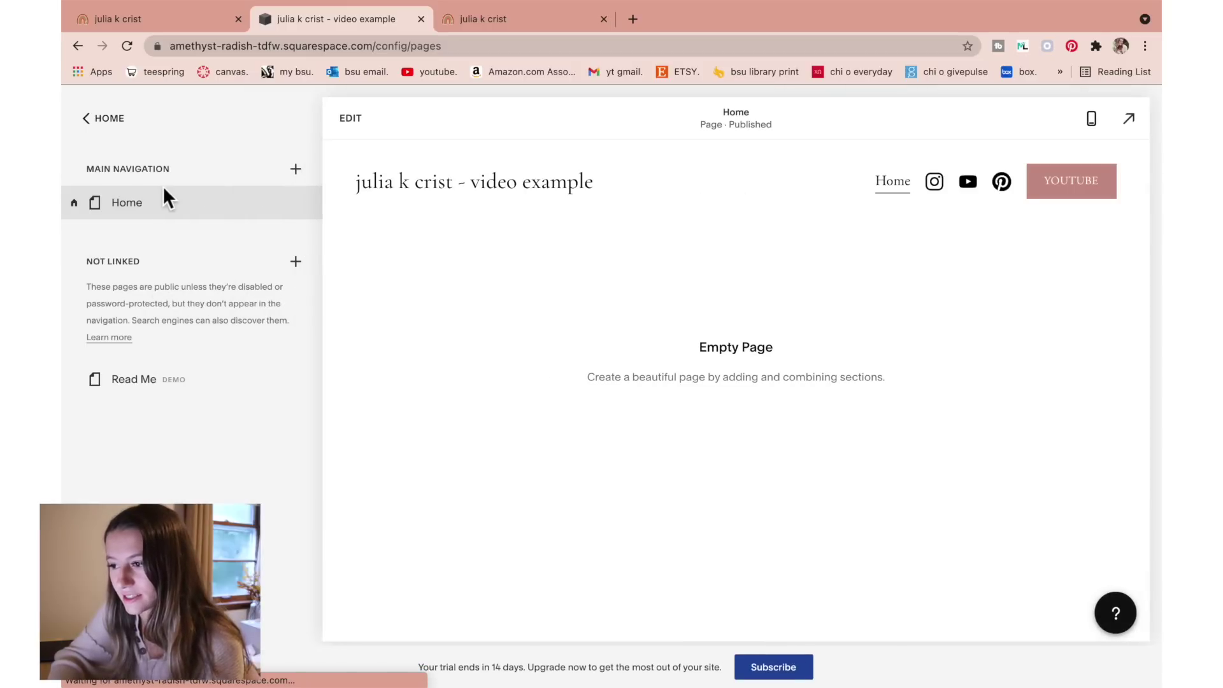
Add a blank page named 'design freebies!' under Main Navigation.
click(295, 169)
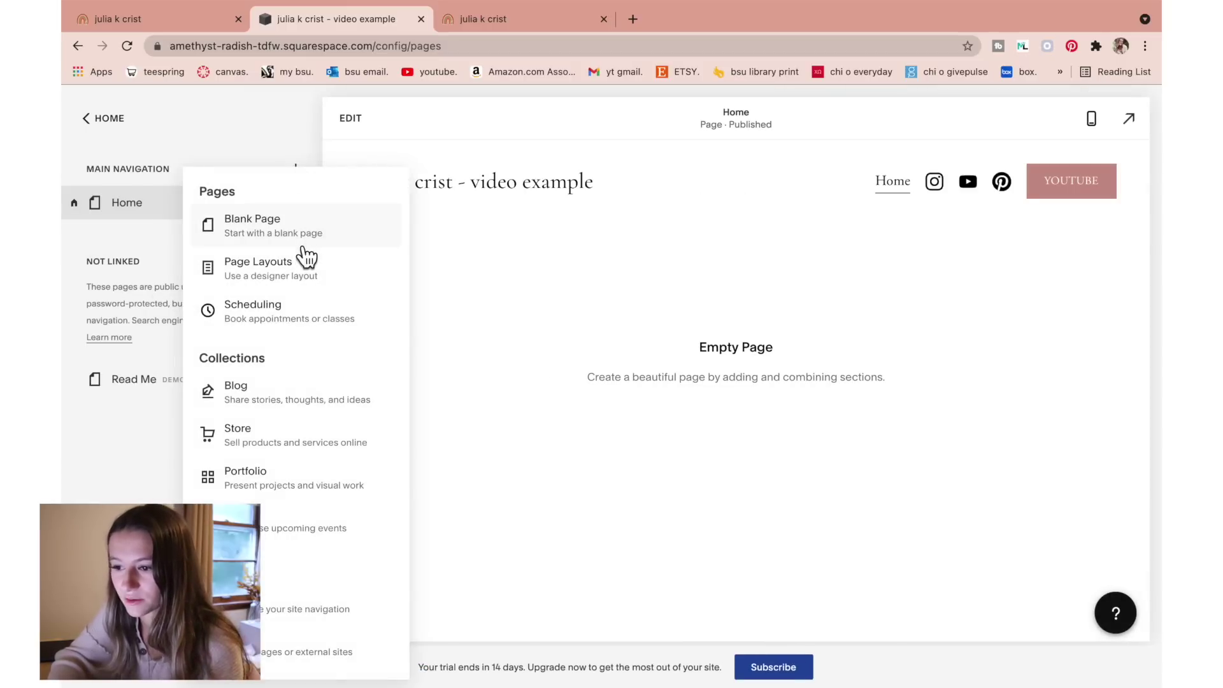
click(280, 226)
text(design free)
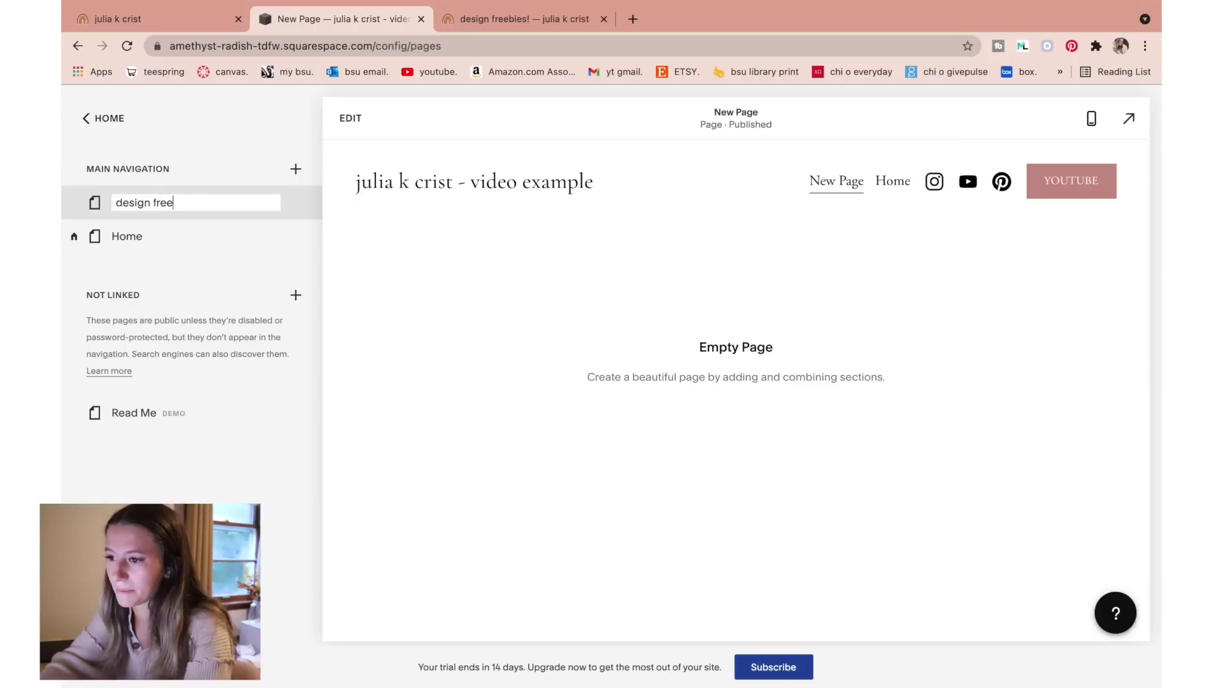
text(bies!)
key(Return)
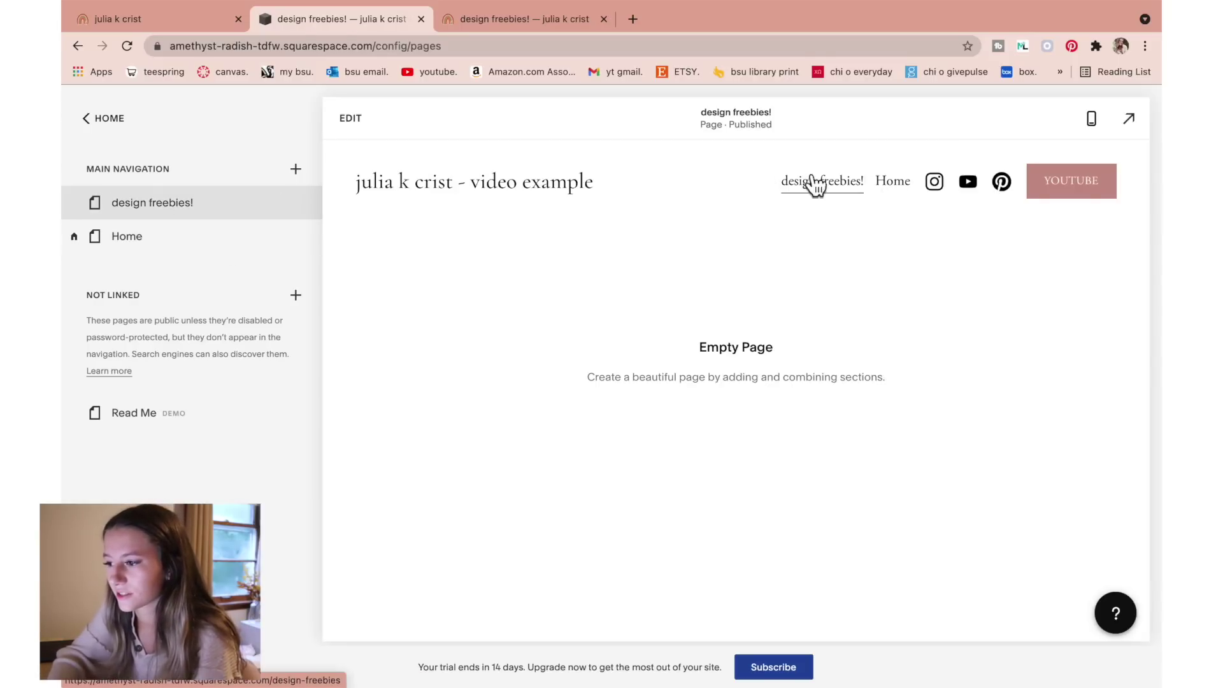
Add the mountain banner headline section, comparing against the reference freebies page.
click(519, 199)
click(616, 379)
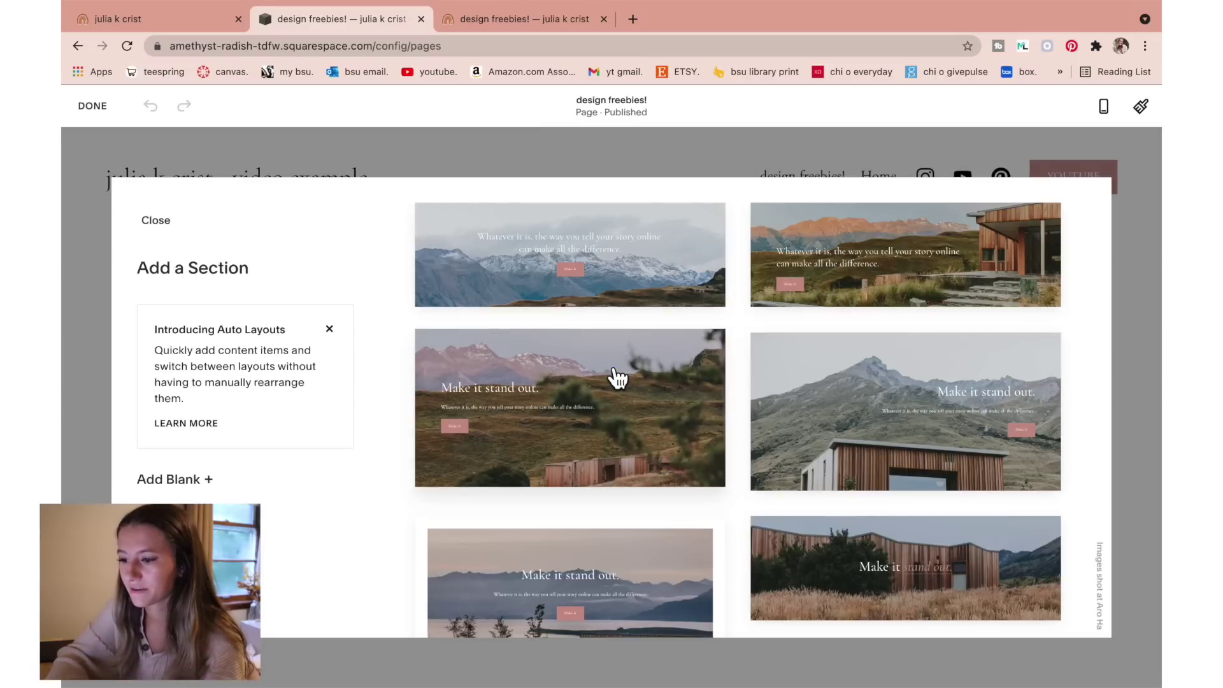
click(616, 378)
click(606, 246)
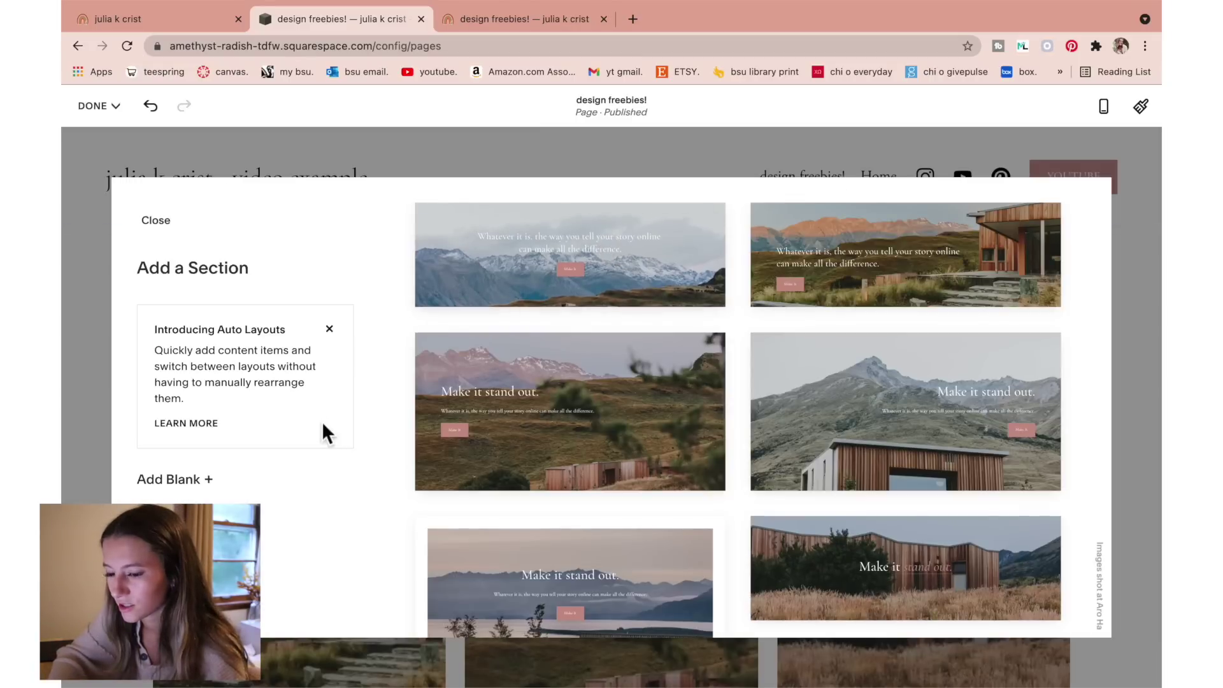
scroll(236, 497, down, 1)
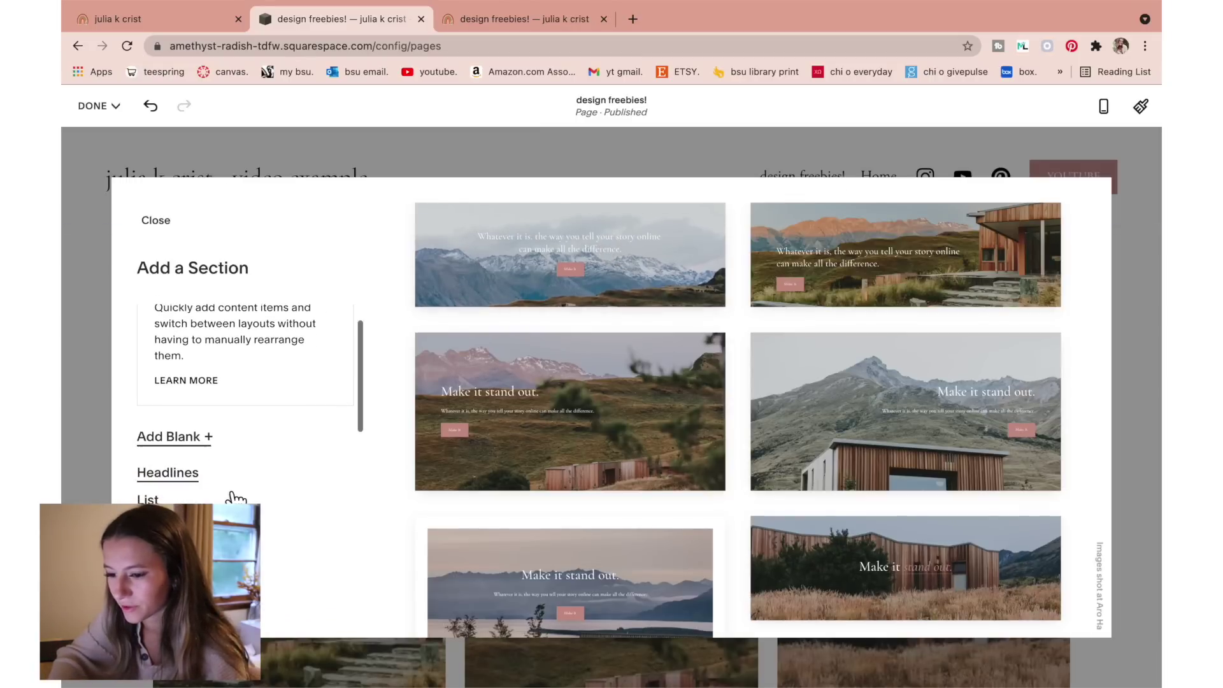
click(492, 28)
click(319, 20)
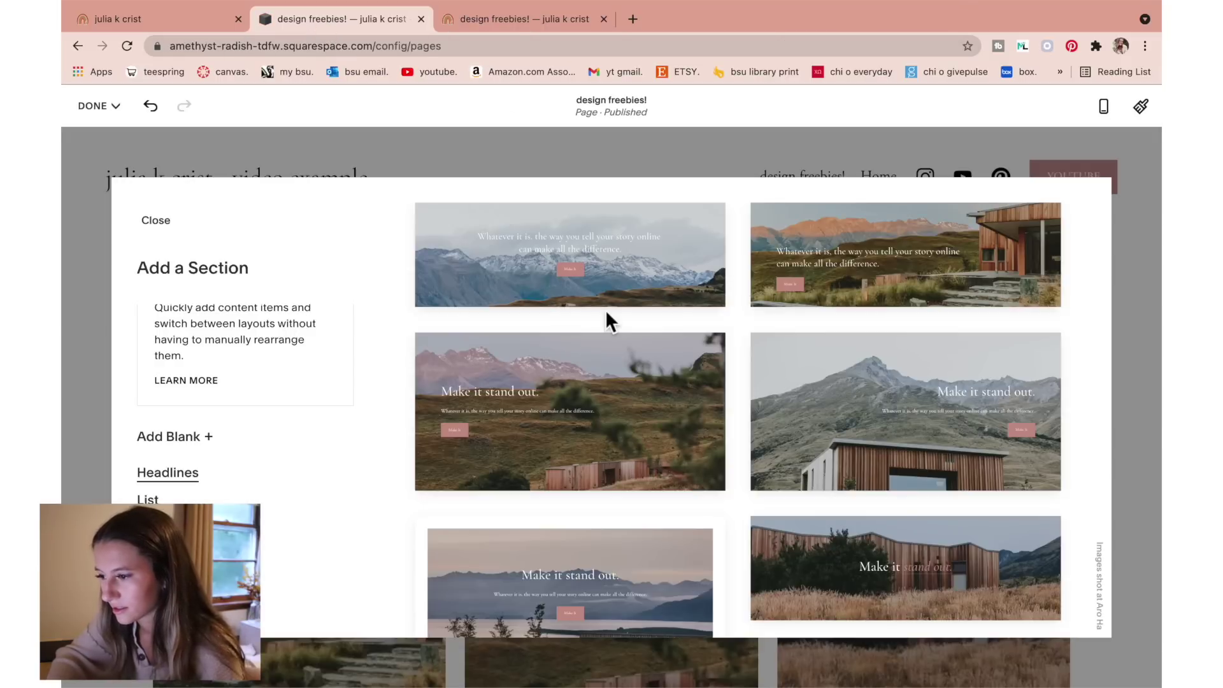
click(510, 24)
click(344, 21)
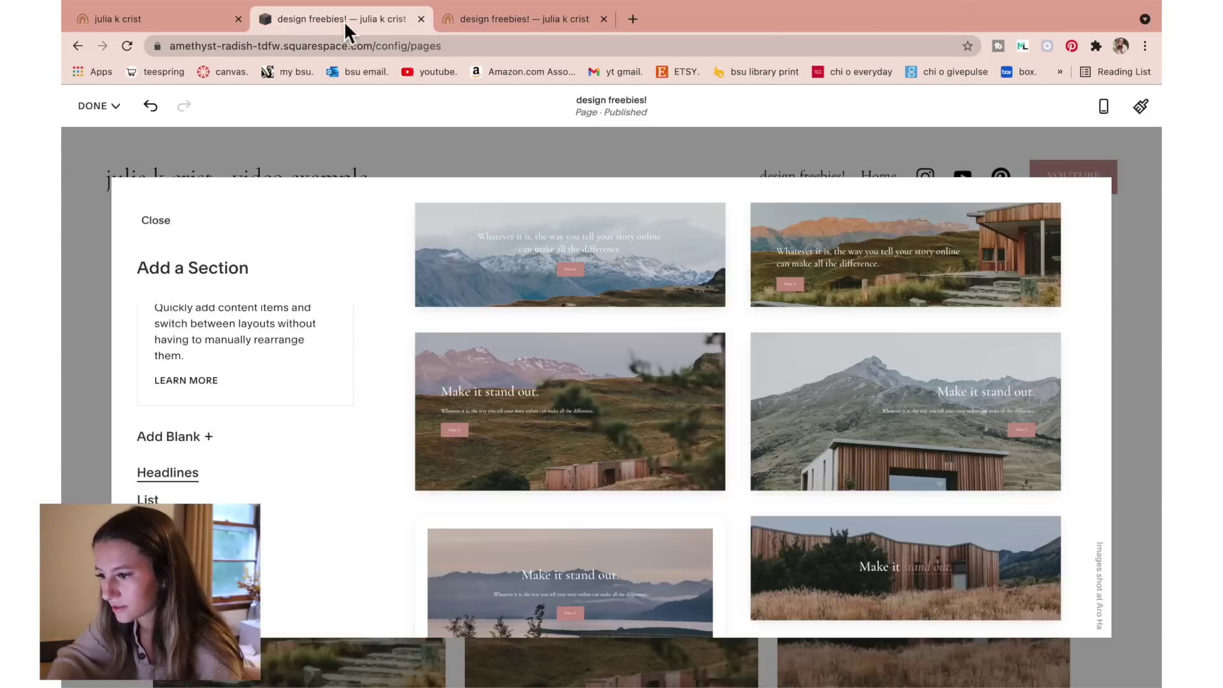
click(635, 280)
click(510, 19)
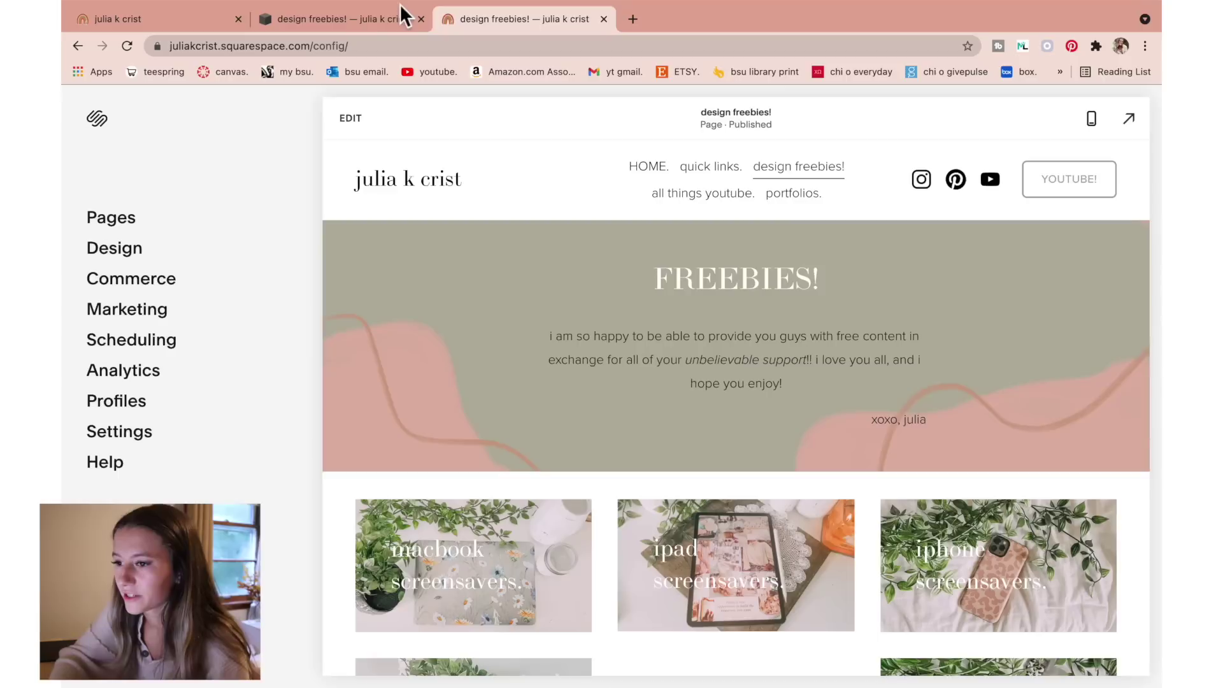
click(369, 23)
Retype the heading as FREEBIES!, add a filler paragraph, and delete the Make It button.
click(601, 352)
drag(801, 381, 265, 341)
text(FREEBIES!)
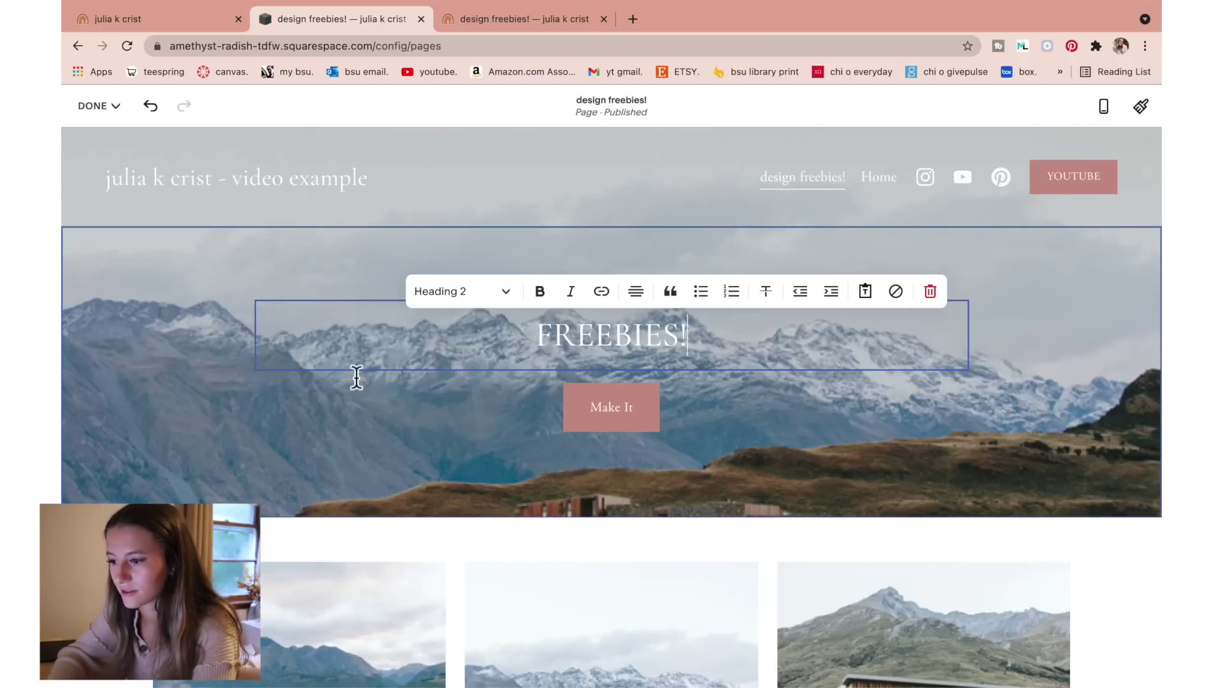
key(Return)
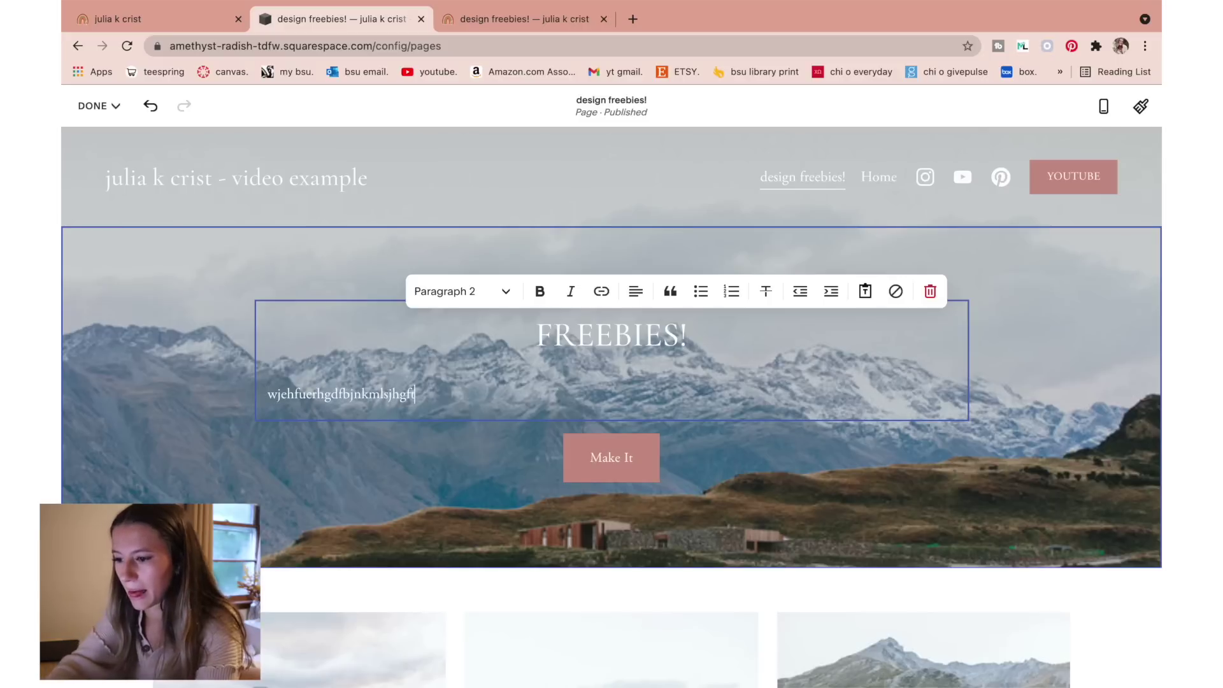
text(wjehfuerhgdfbjnkmlsjhgftklm;knjbhgcfhdfghjkjhgfdsdfghjkl;kjhg)
click(622, 483)
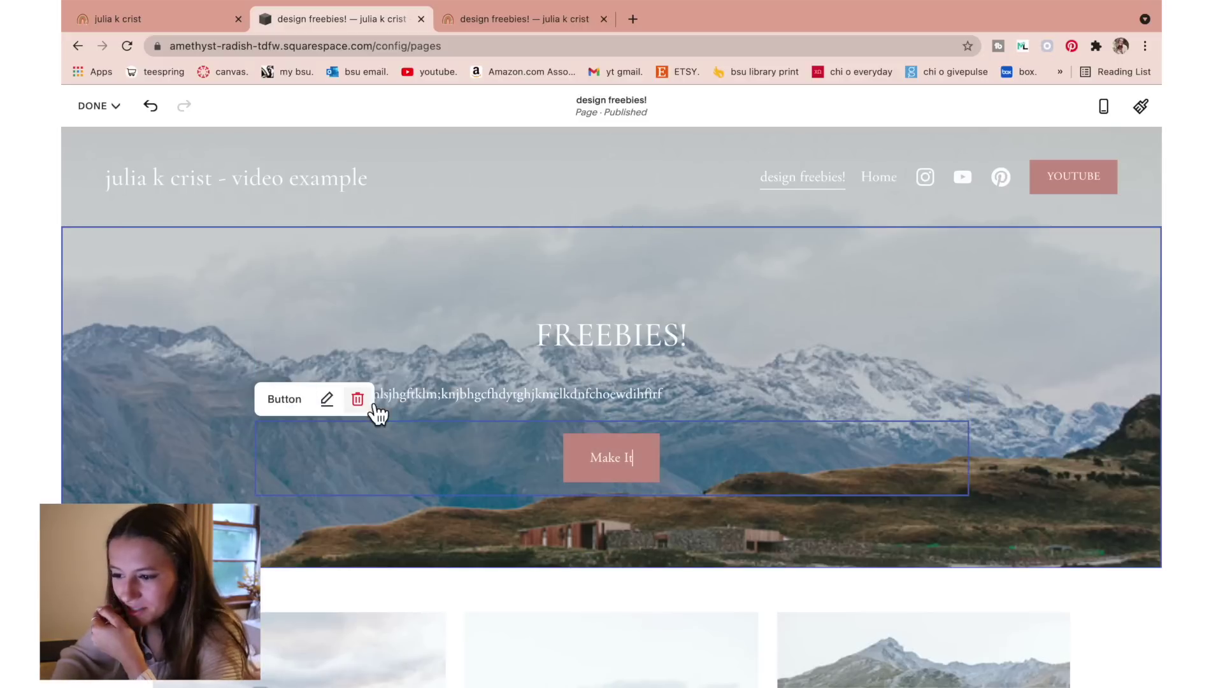
click(357, 399)
click(697, 432)
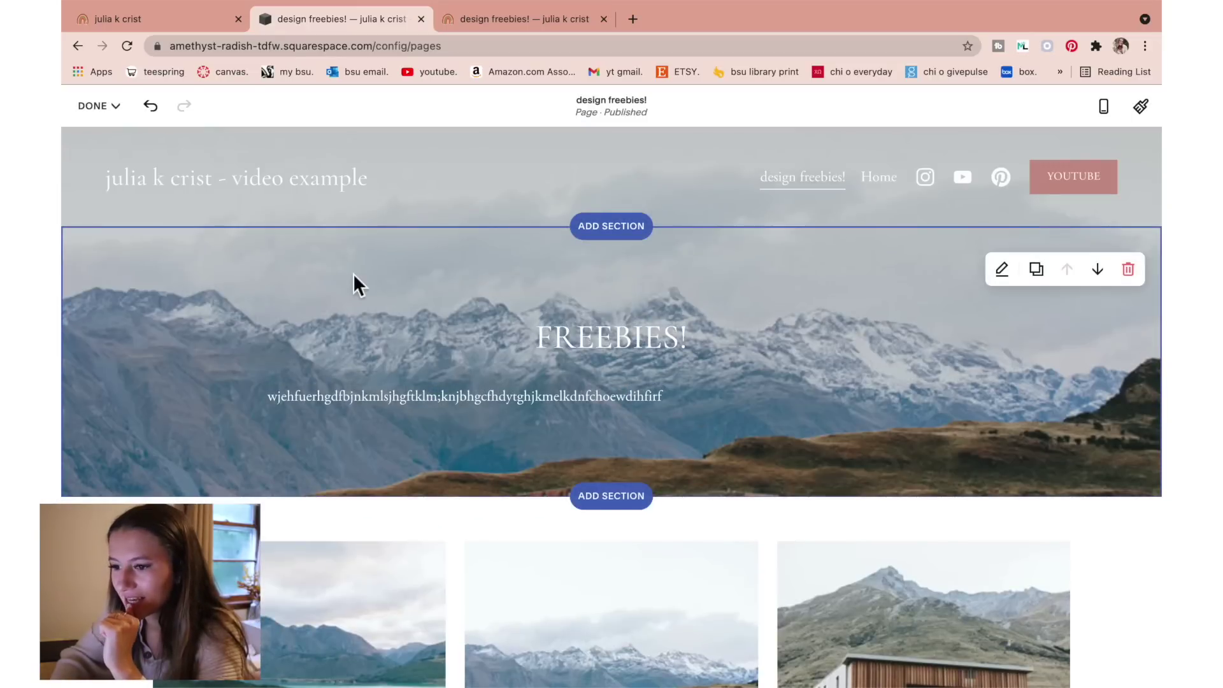
Delete the mountain photo from the FREEBIES banner's section background.
click(997, 270)
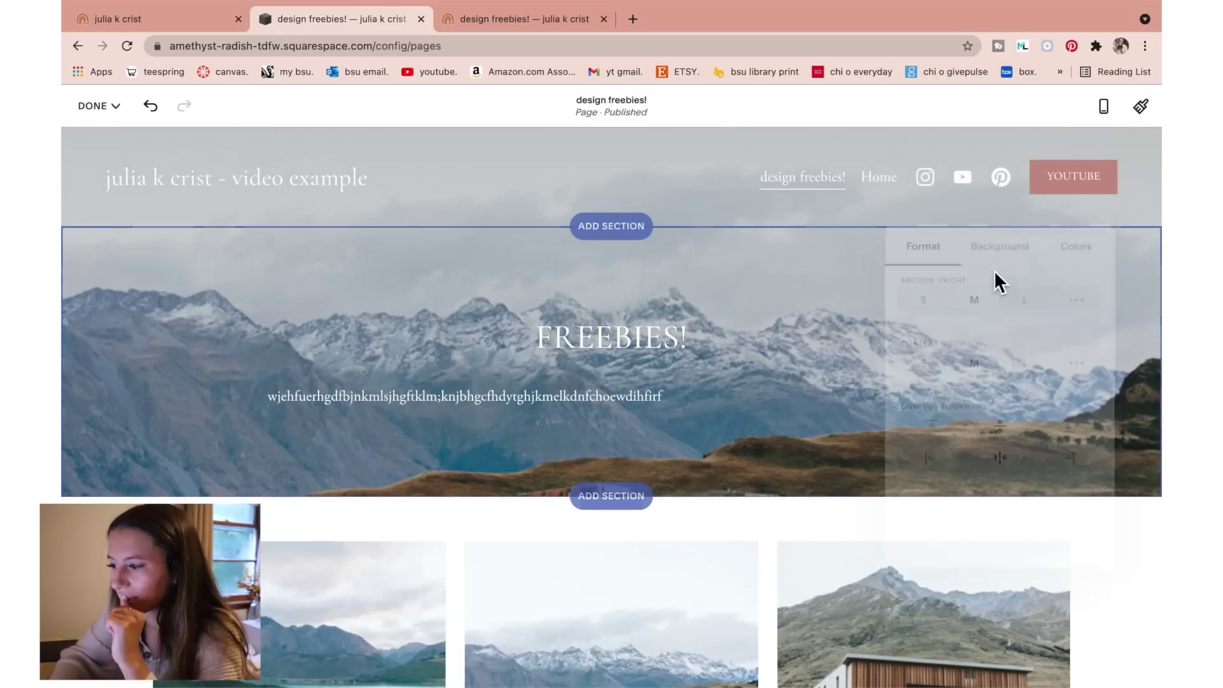
click(985, 261)
click(742, 262)
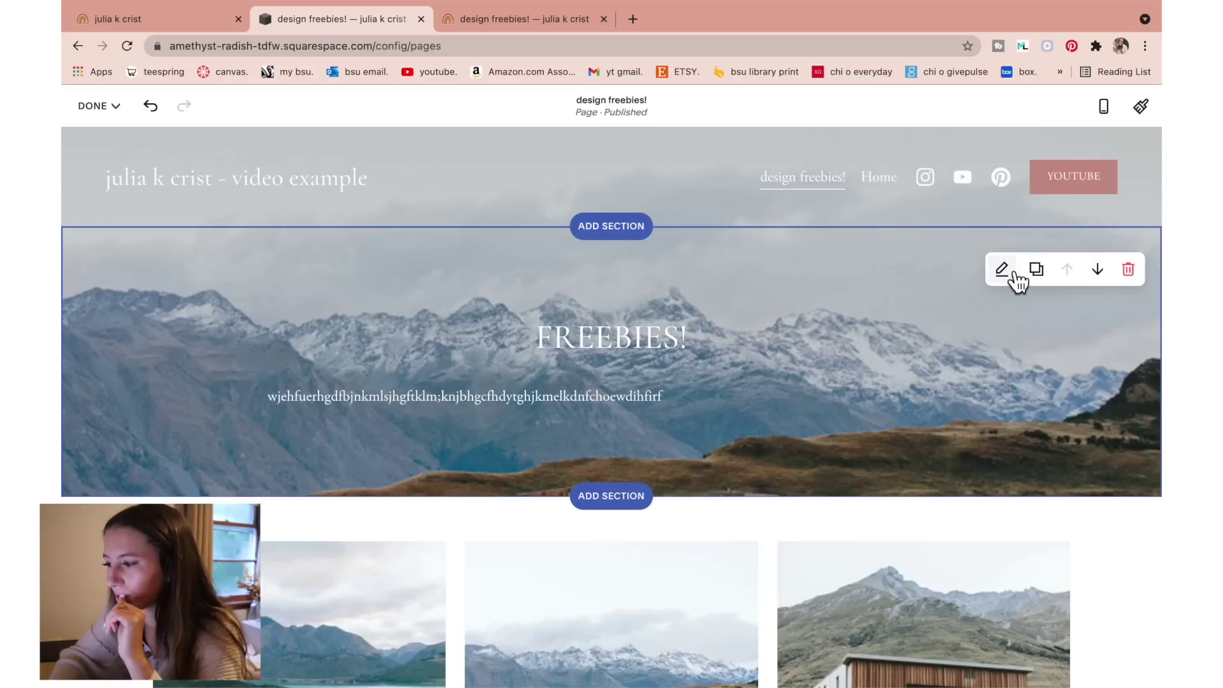
click(1013, 275)
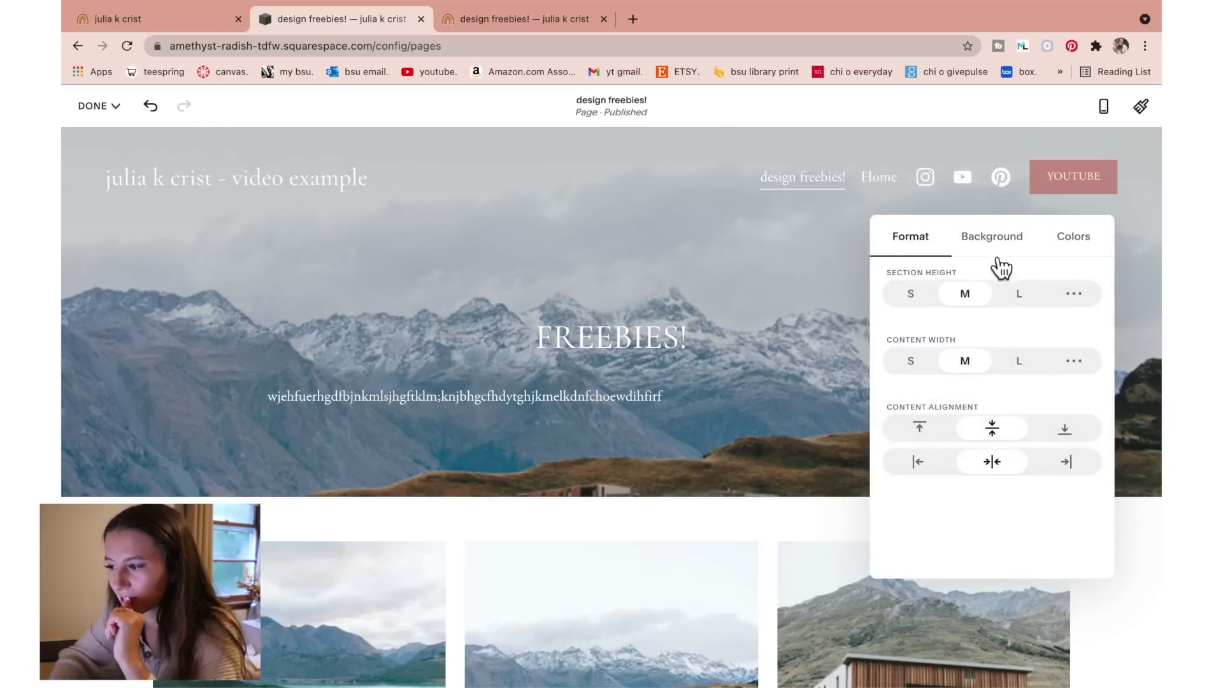
click(993, 239)
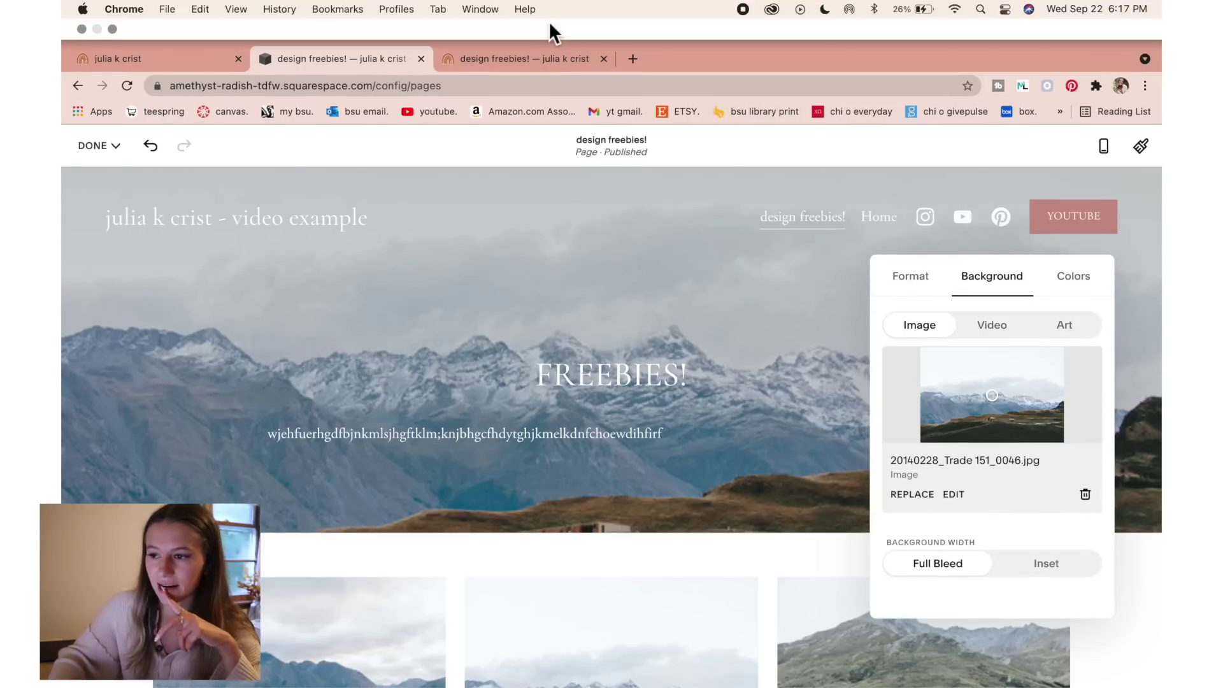
click(541, 16)
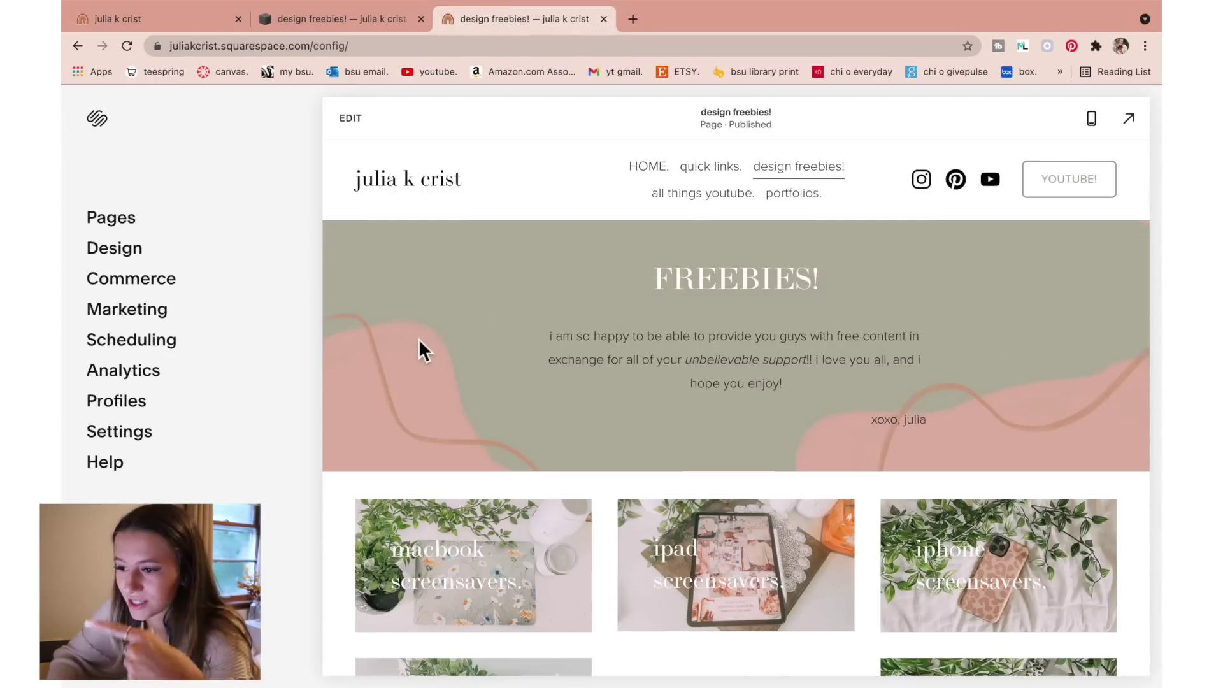
click(355, 19)
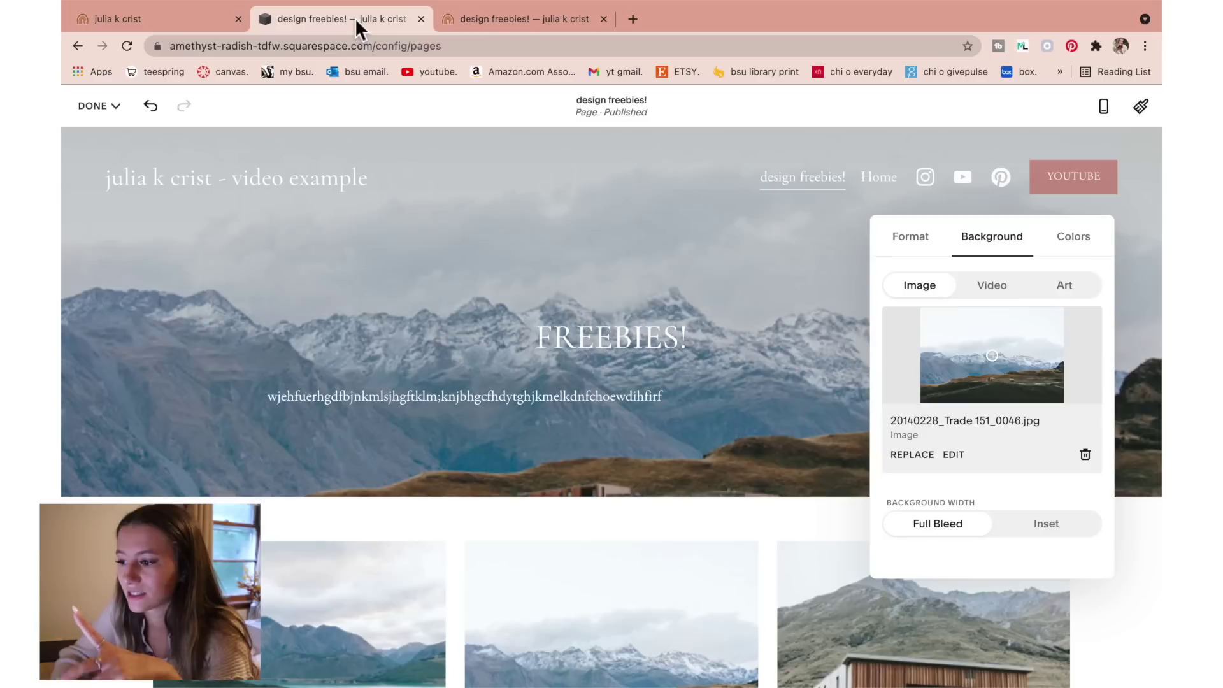
click(1085, 454)
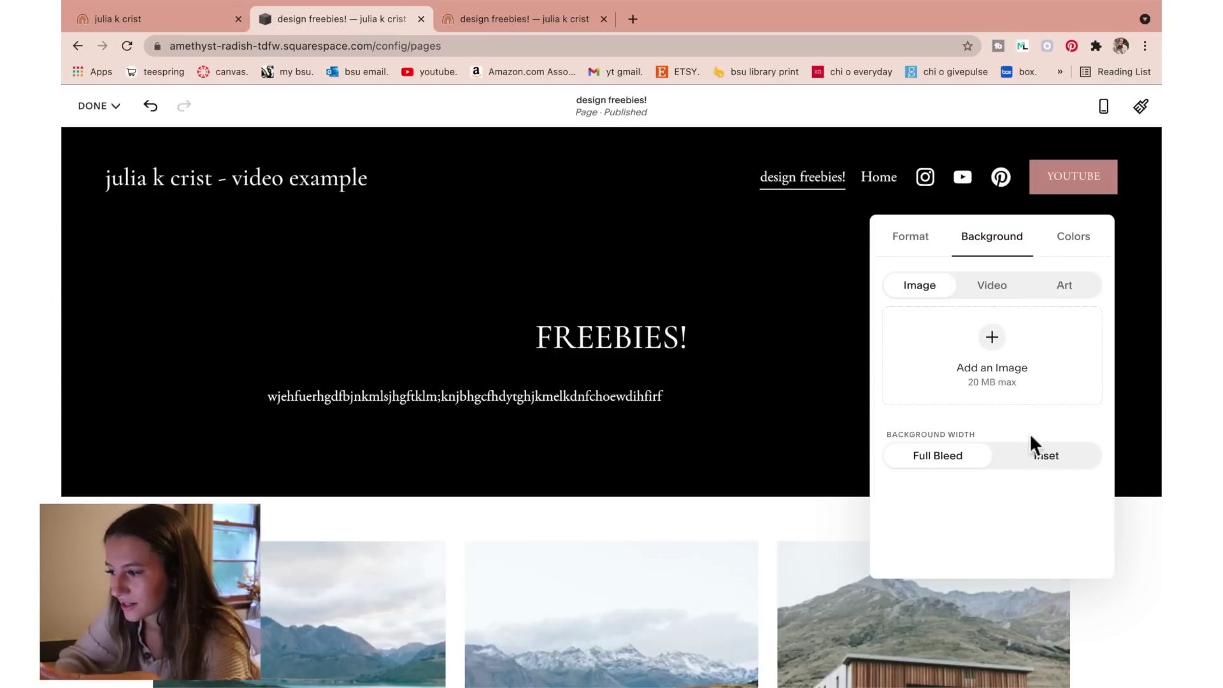
click(974, 290)
click(930, 283)
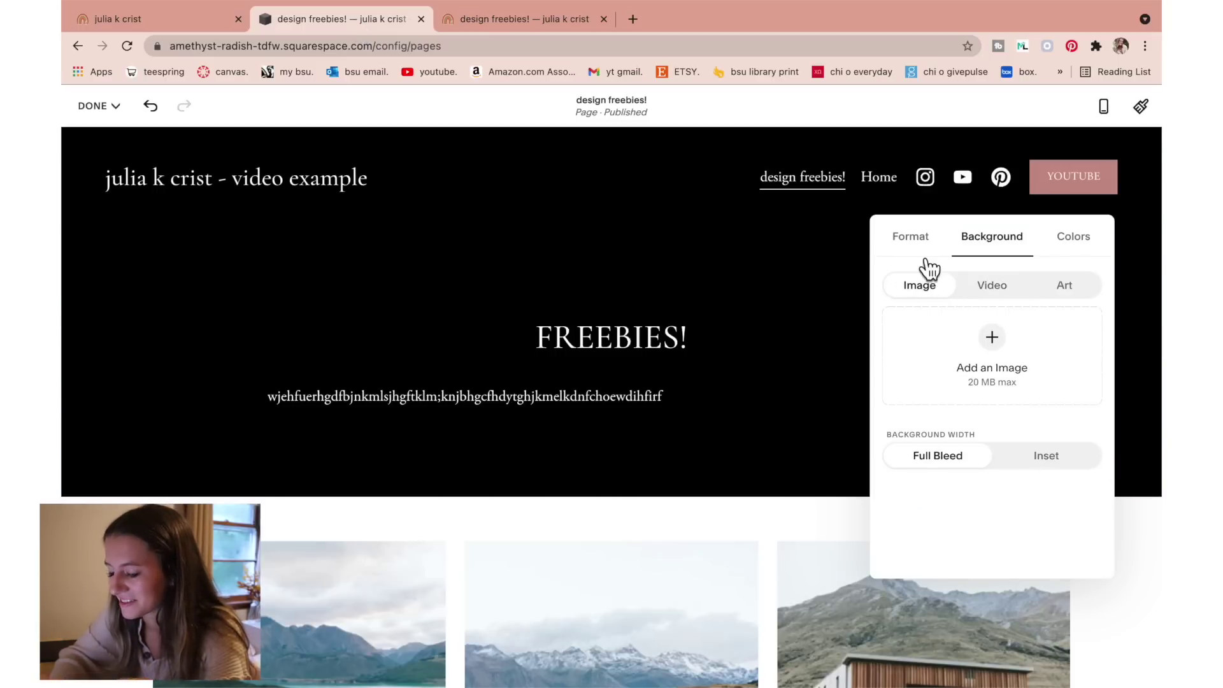
Apply the pink Bright 2 colour theme and set the section height to S.
click(924, 250)
click(1073, 239)
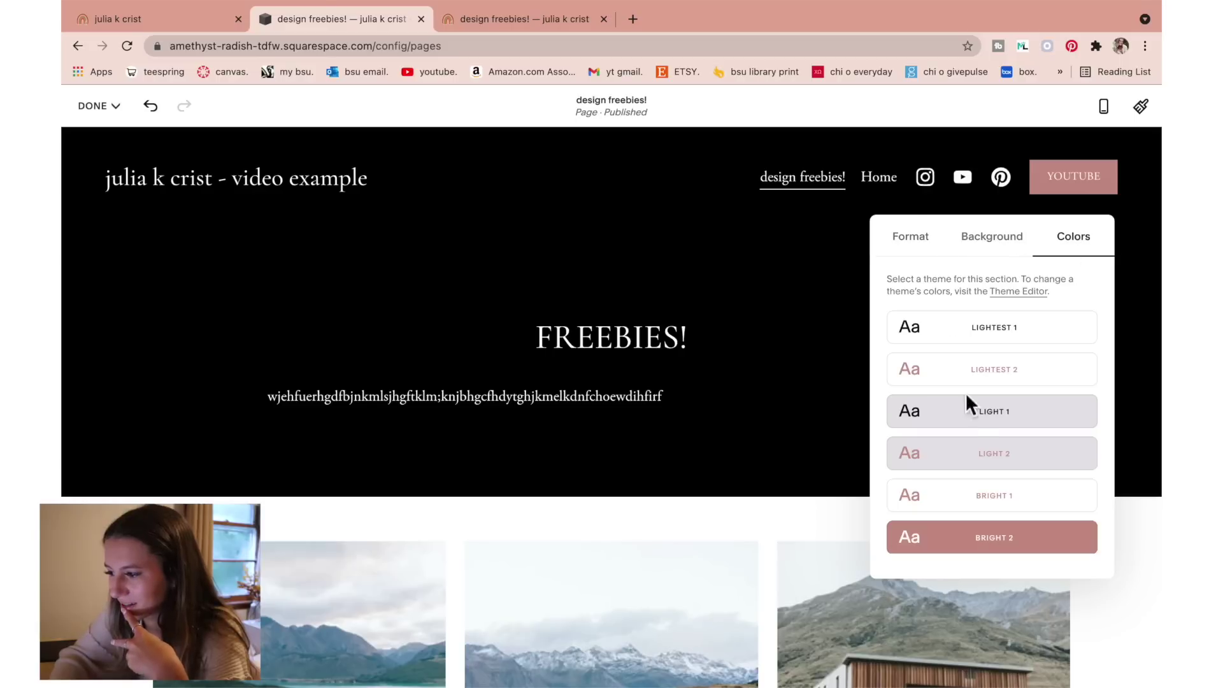
click(975, 547)
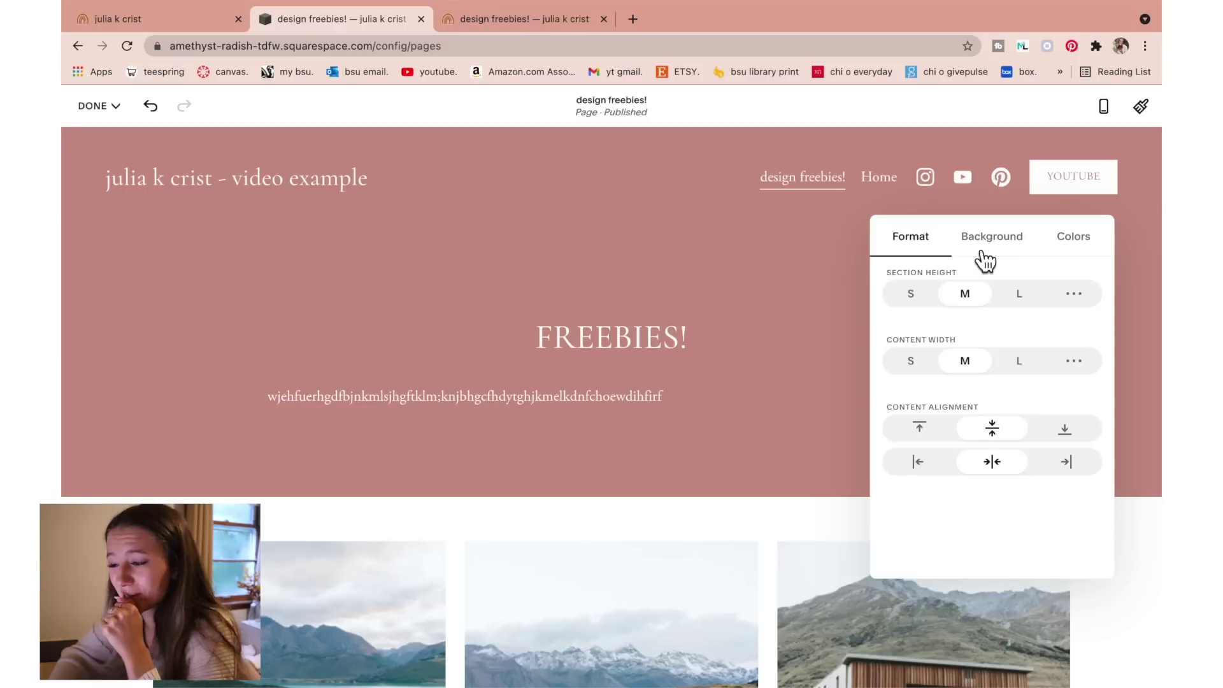
click(986, 241)
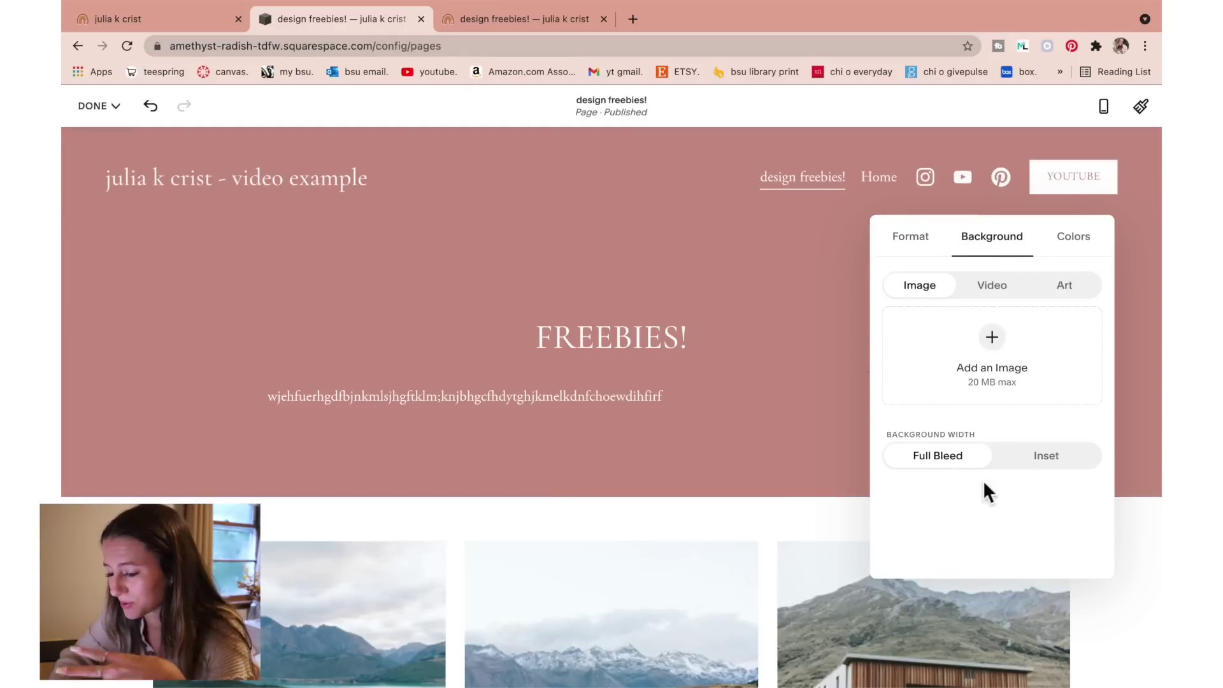
click(910, 237)
click(911, 294)
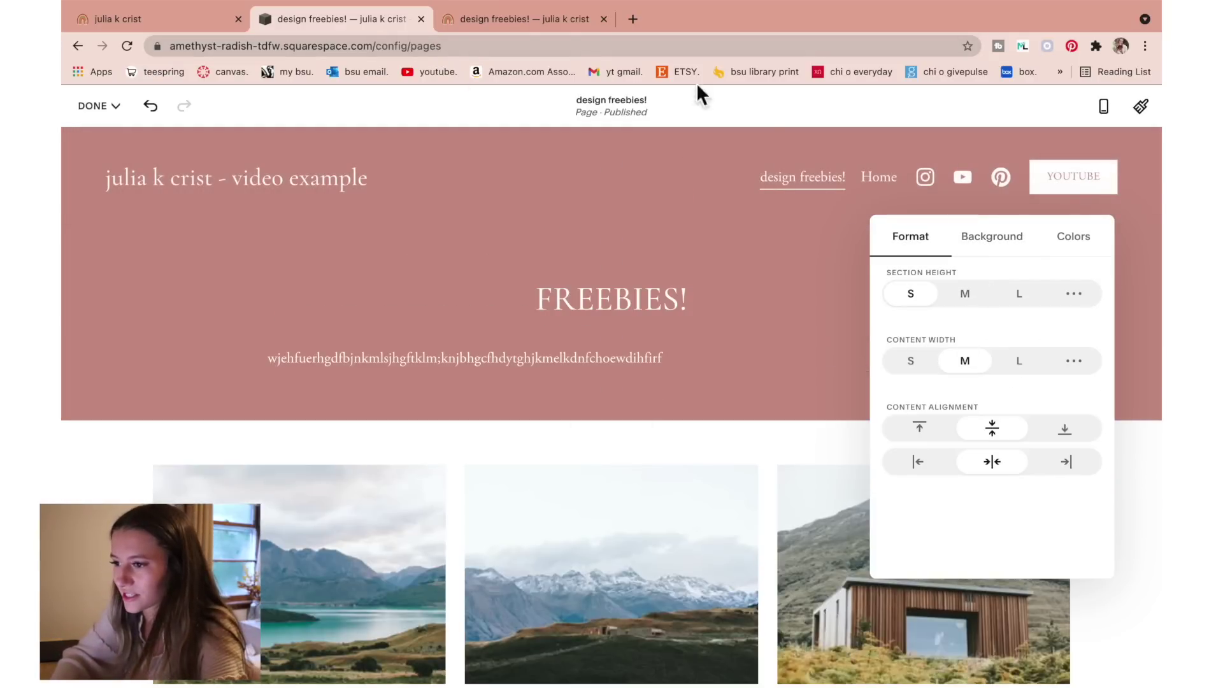
click(568, 25)
click(331, 16)
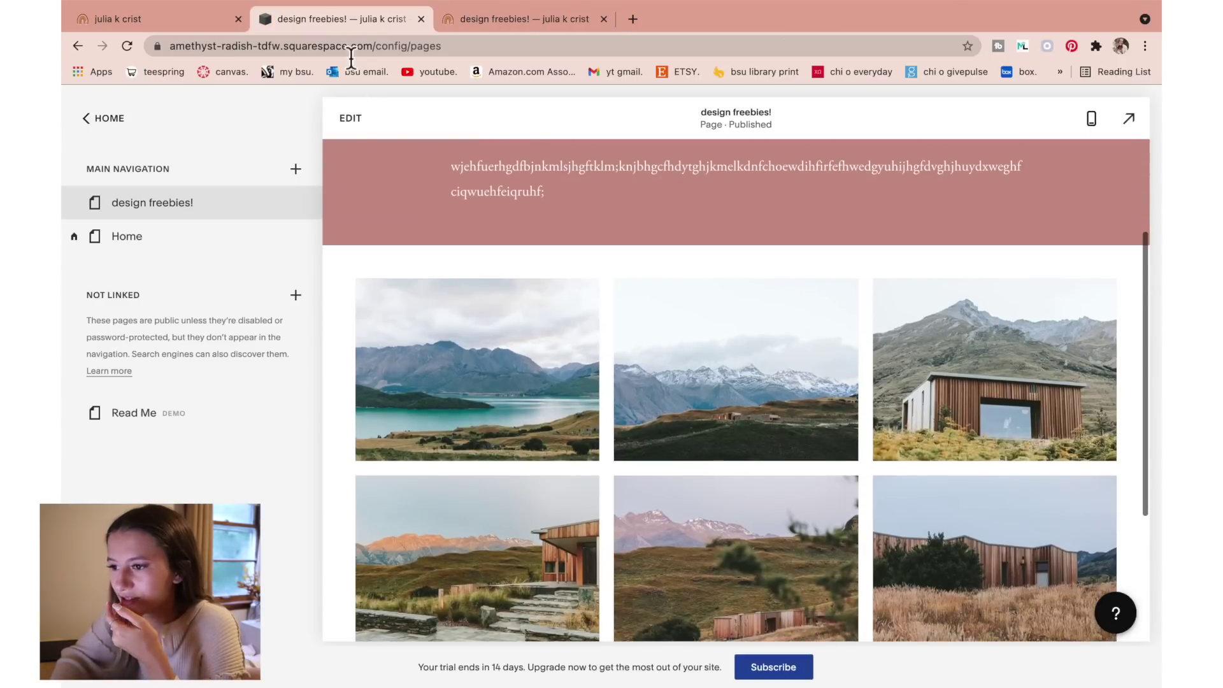
Scroll through the freebies tile grid on the real site's tab for reference.
click(471, 25)
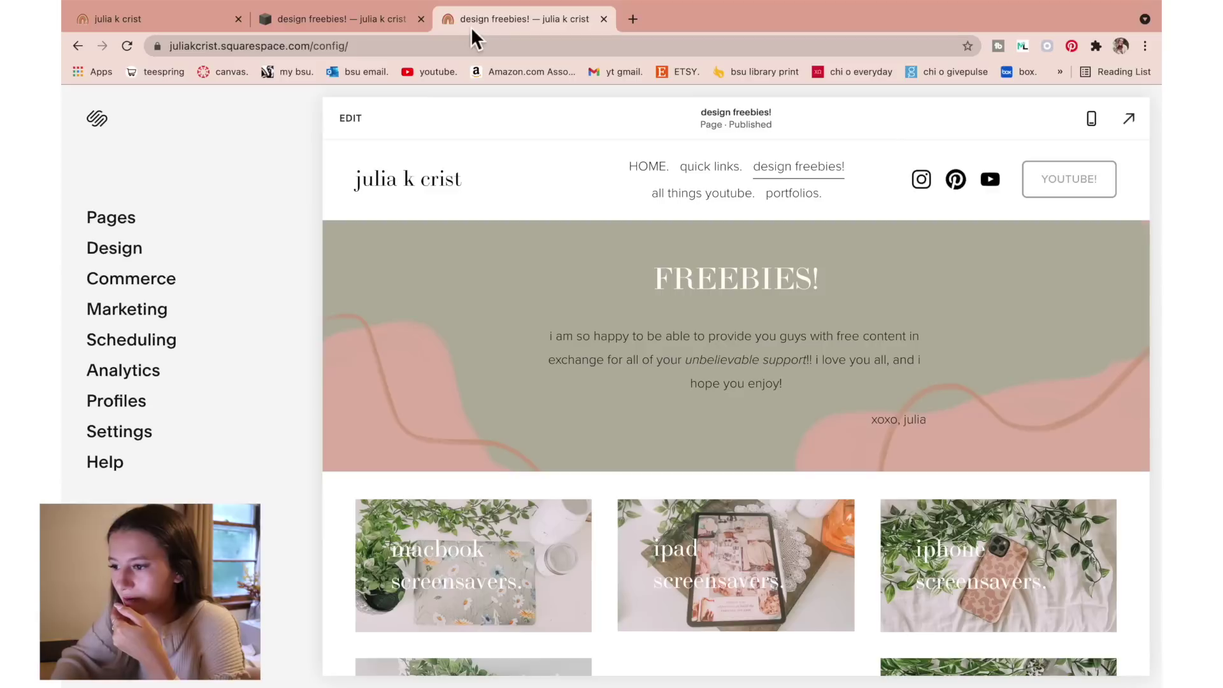
scroll(595, 354, down, 5)
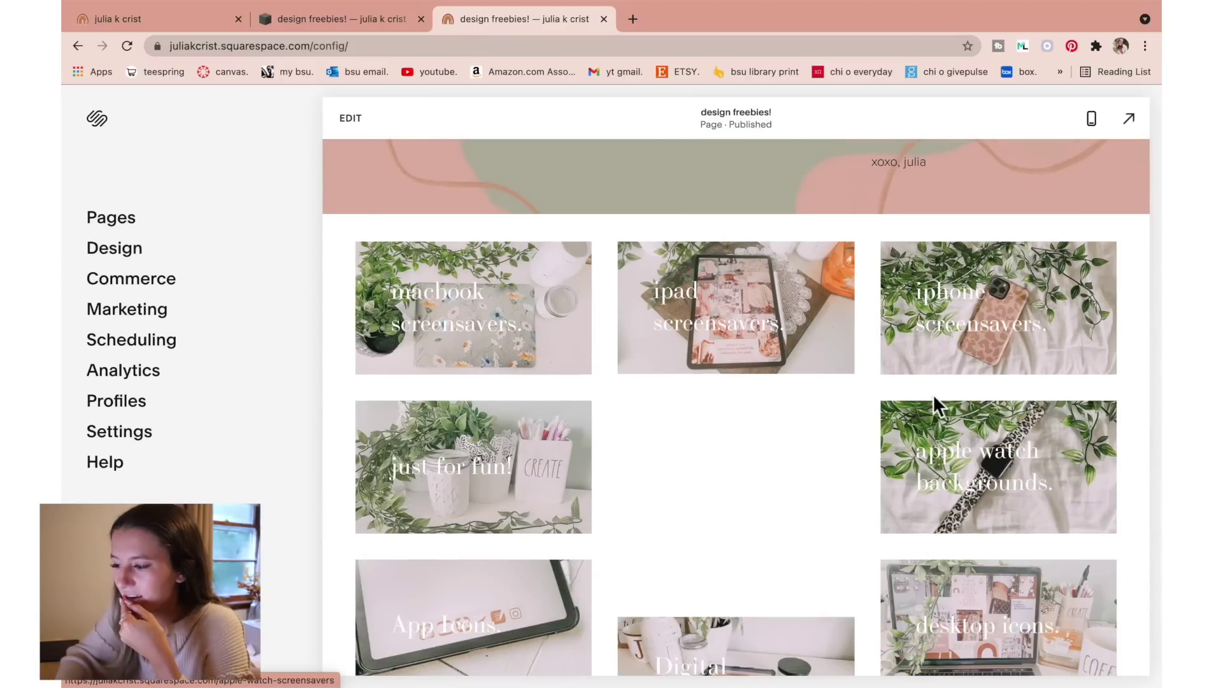
scroll(943, 408, down, 1)
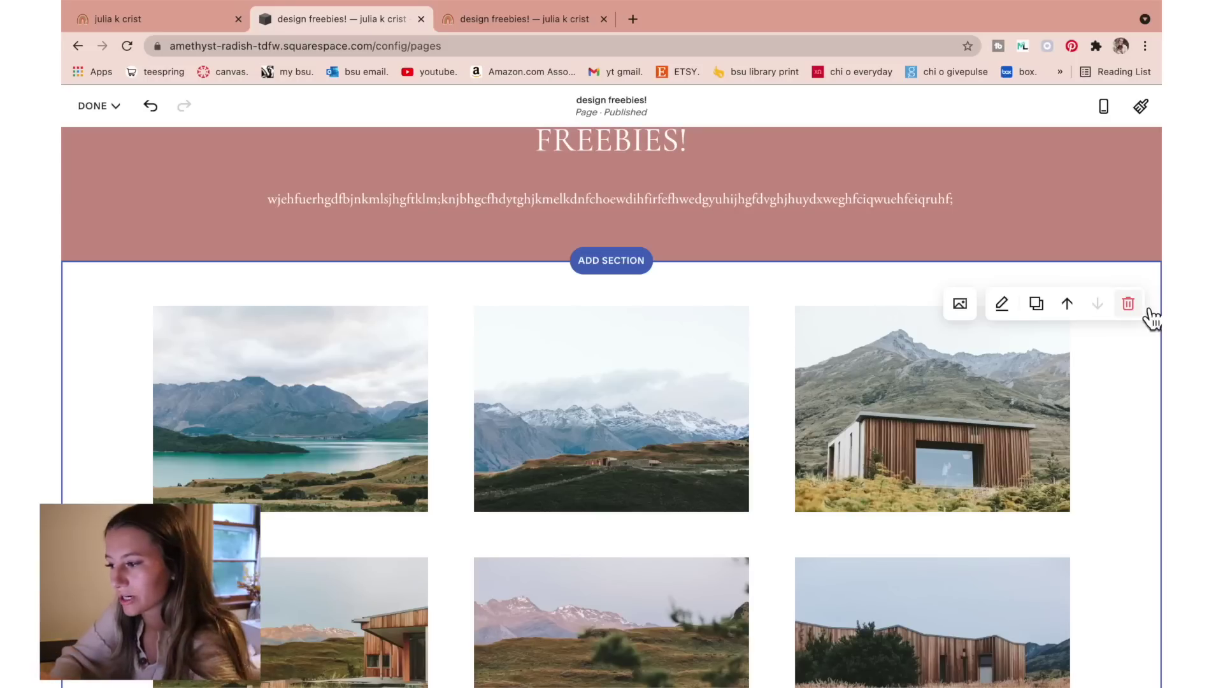
Delete the mountain gallery section and add a blank section with an image block holding an uploaded photo.
click(1124, 304)
click(713, 432)
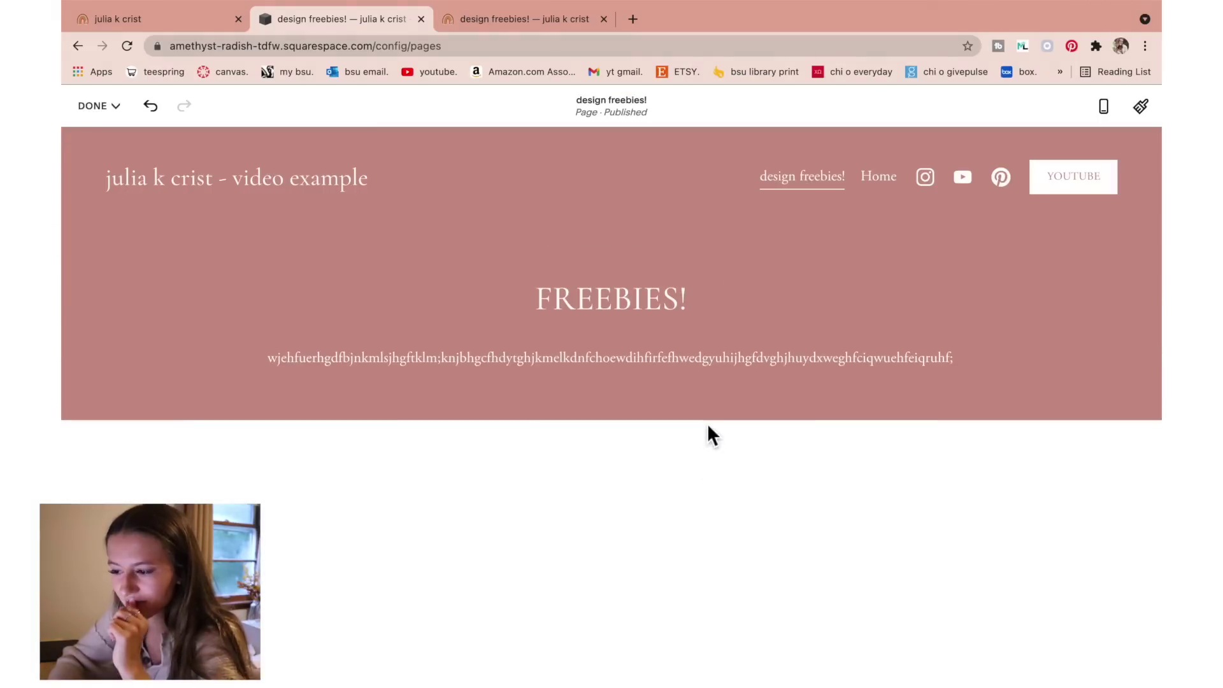
click(611, 419)
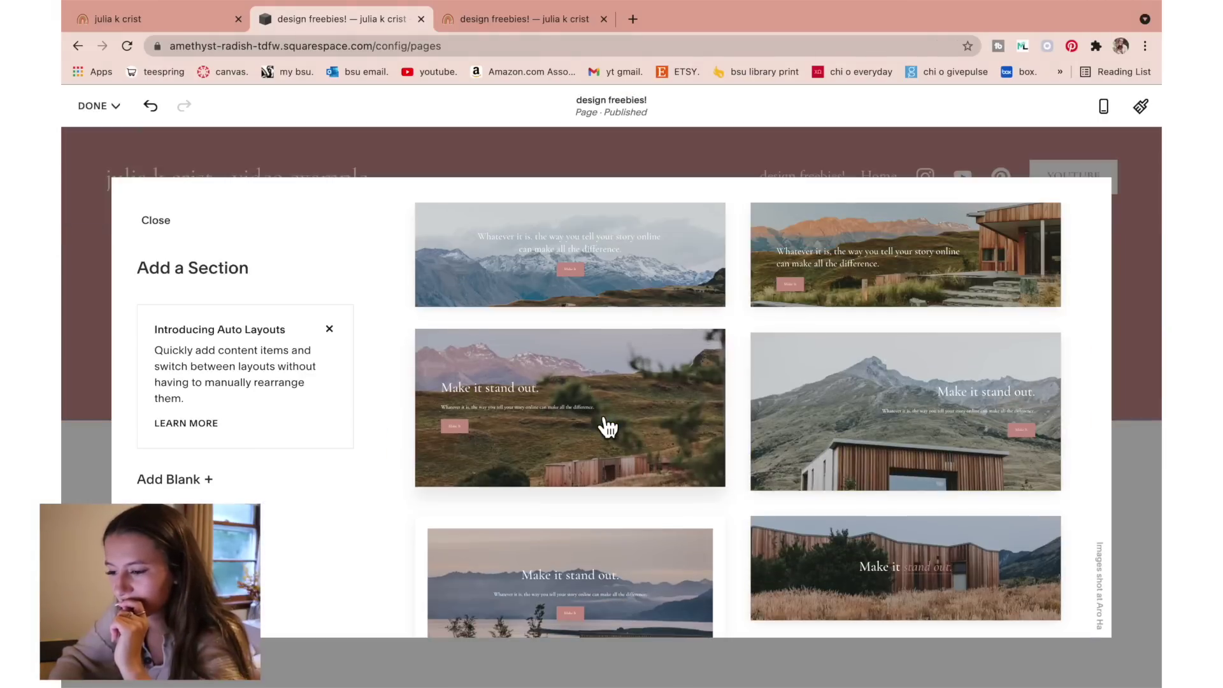
click(195, 395)
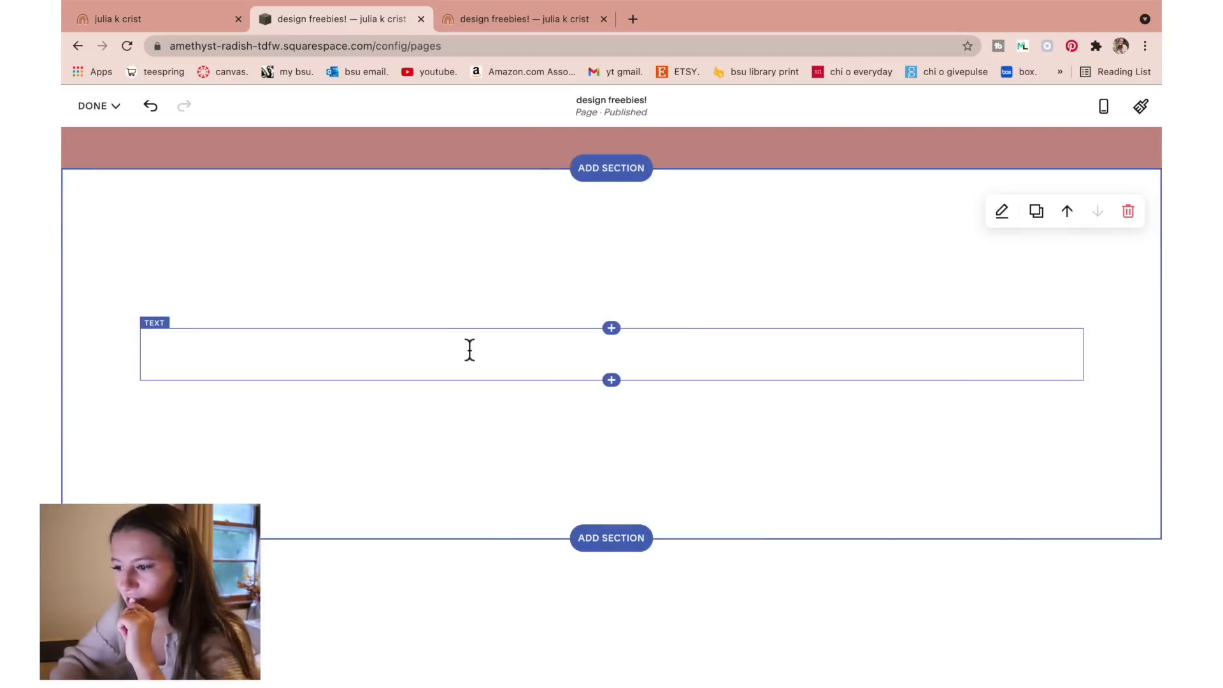
click(613, 329)
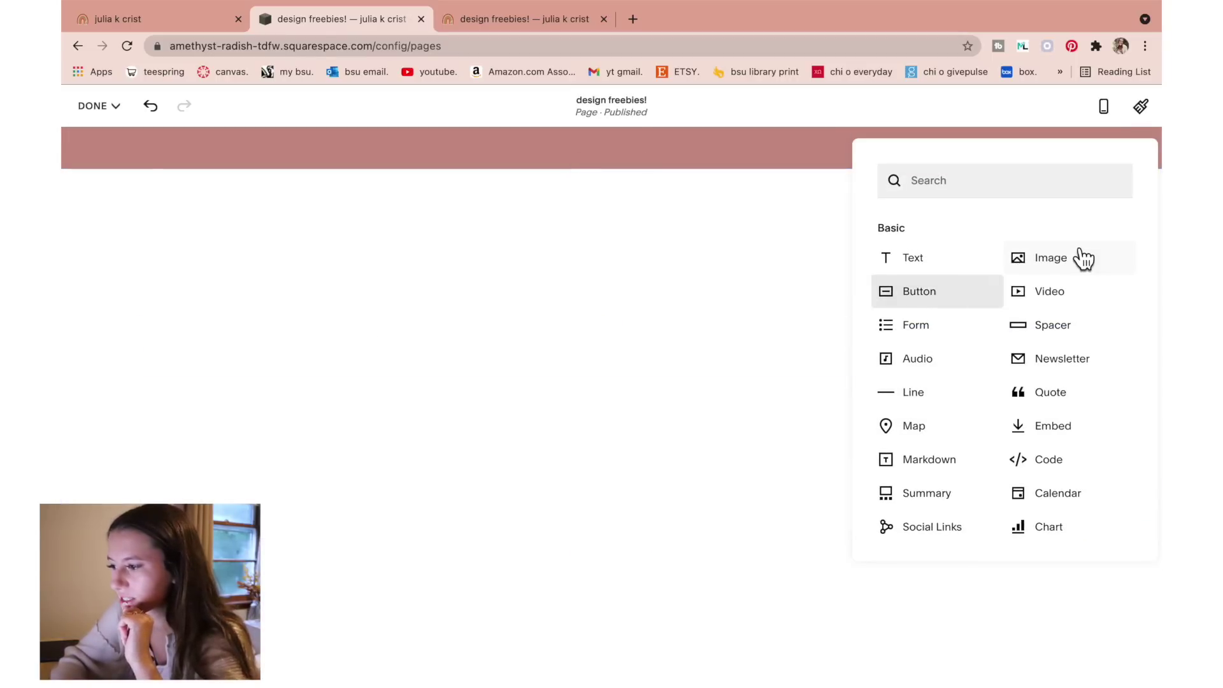
click(1058, 266)
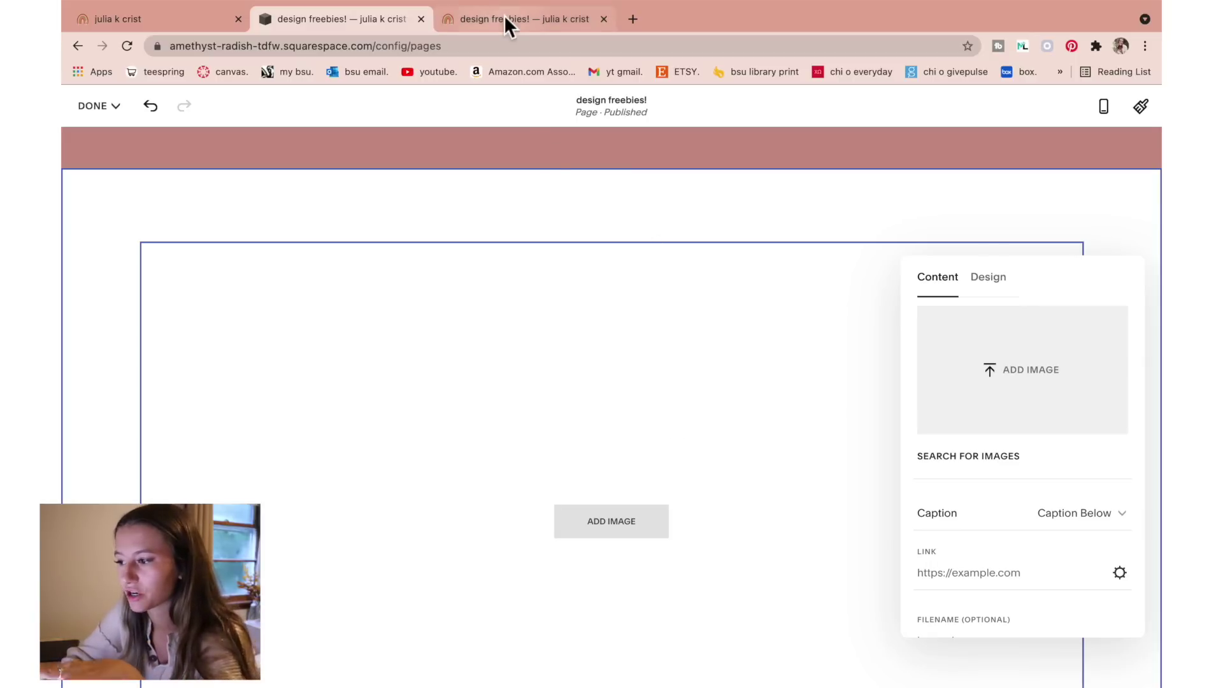
click(991, 389)
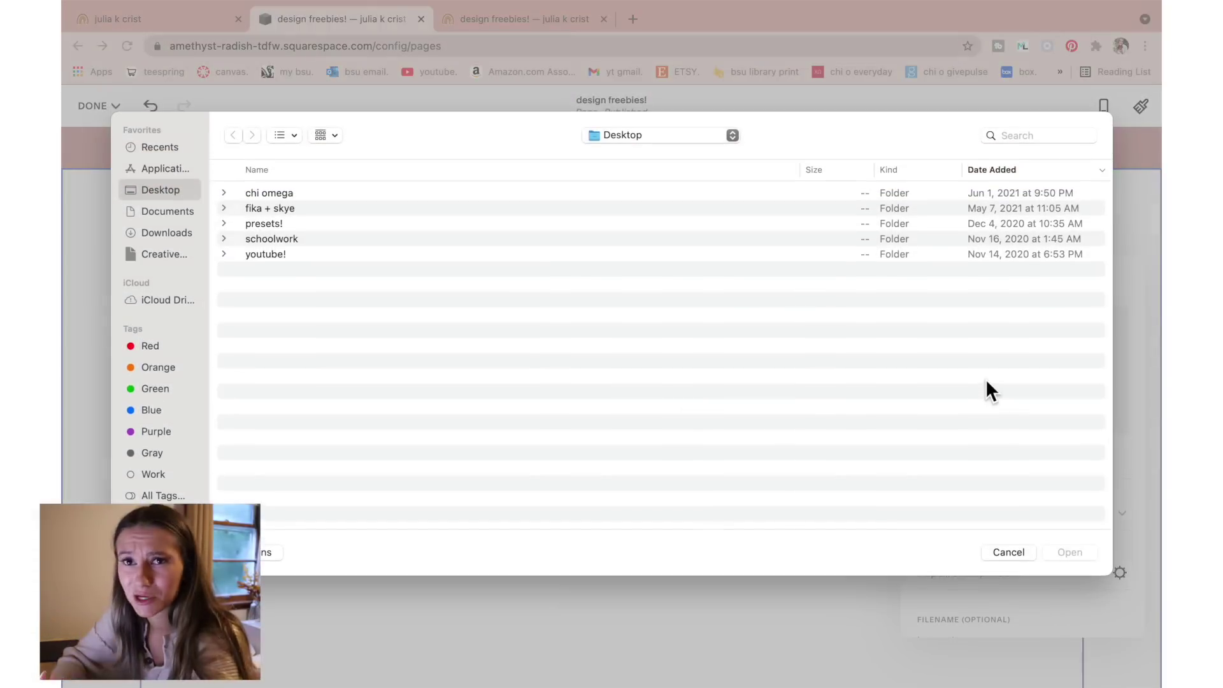
click(311, 240)
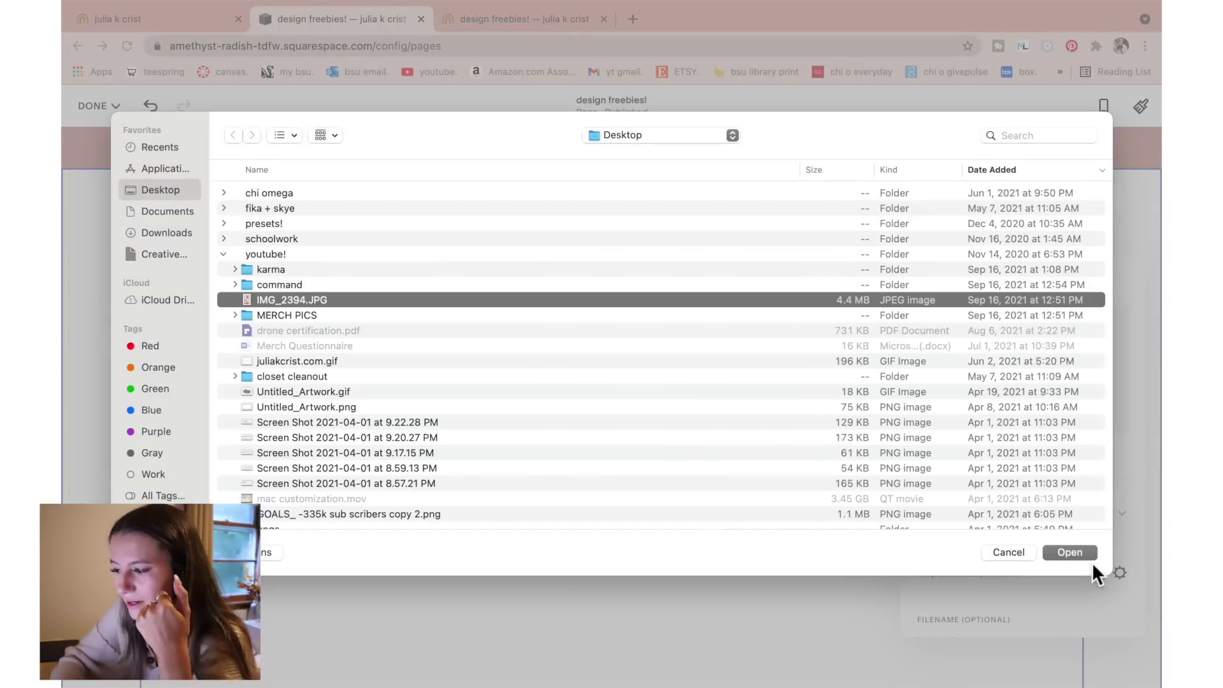
click(1083, 554)
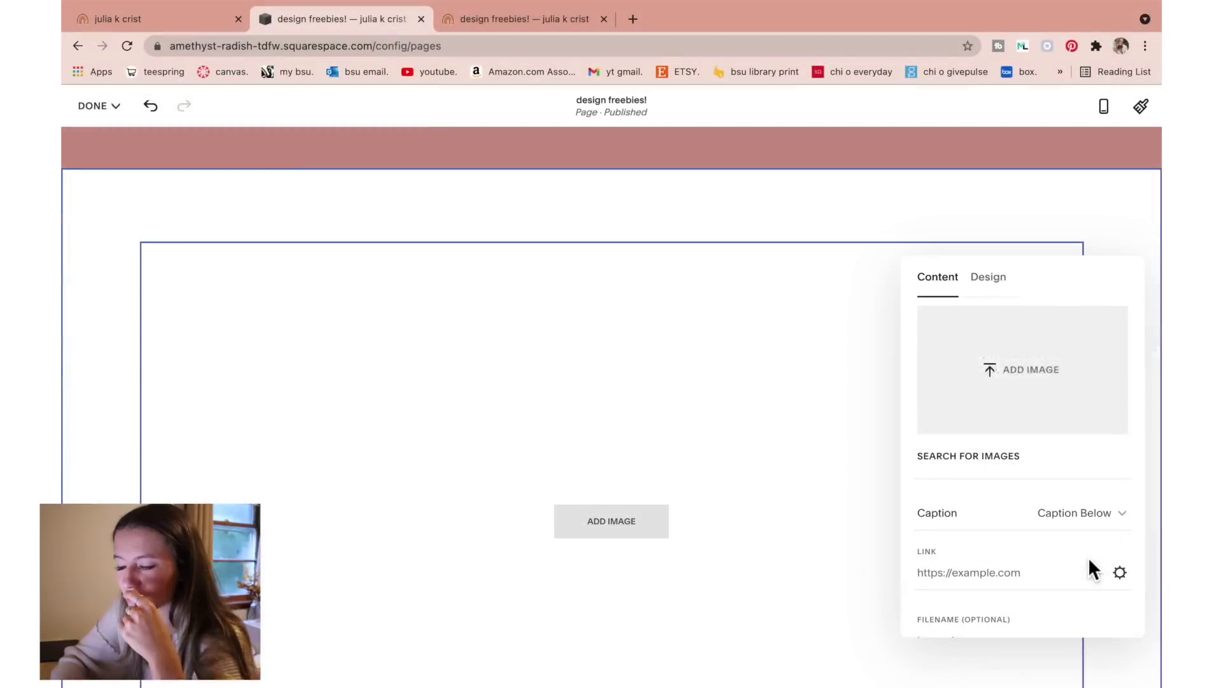
Compare the new image block with the real site's freebies page image tiles.
scroll(988, 622, down, 2)
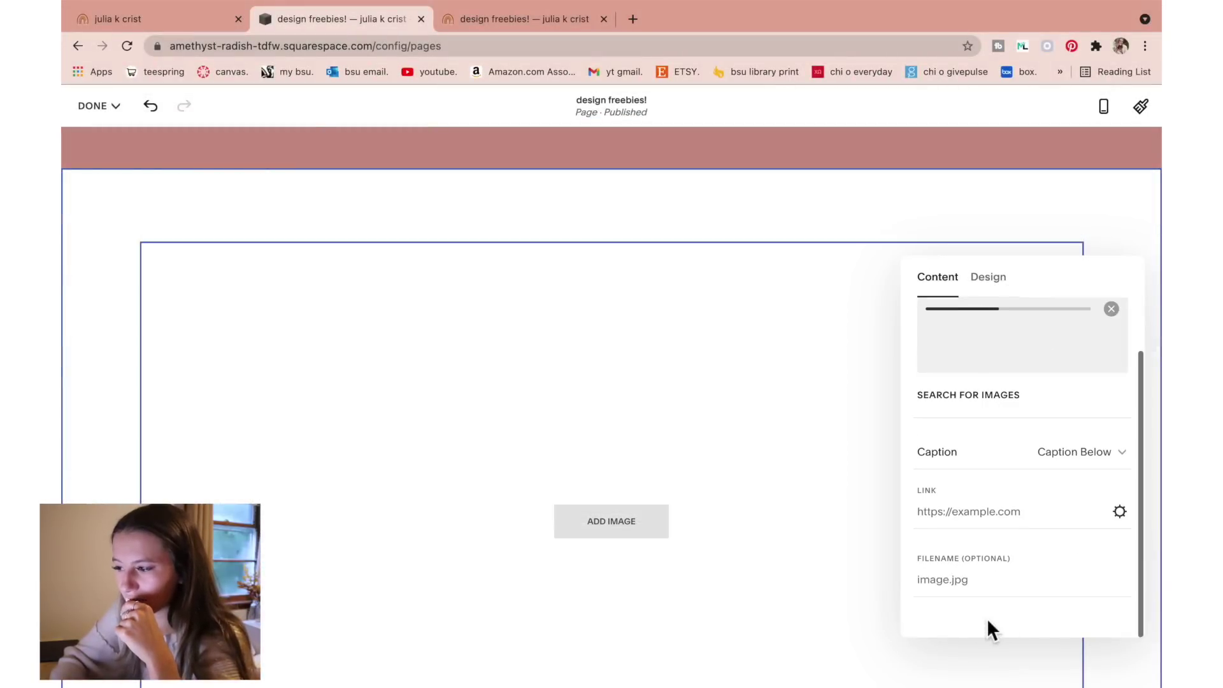
click(537, 25)
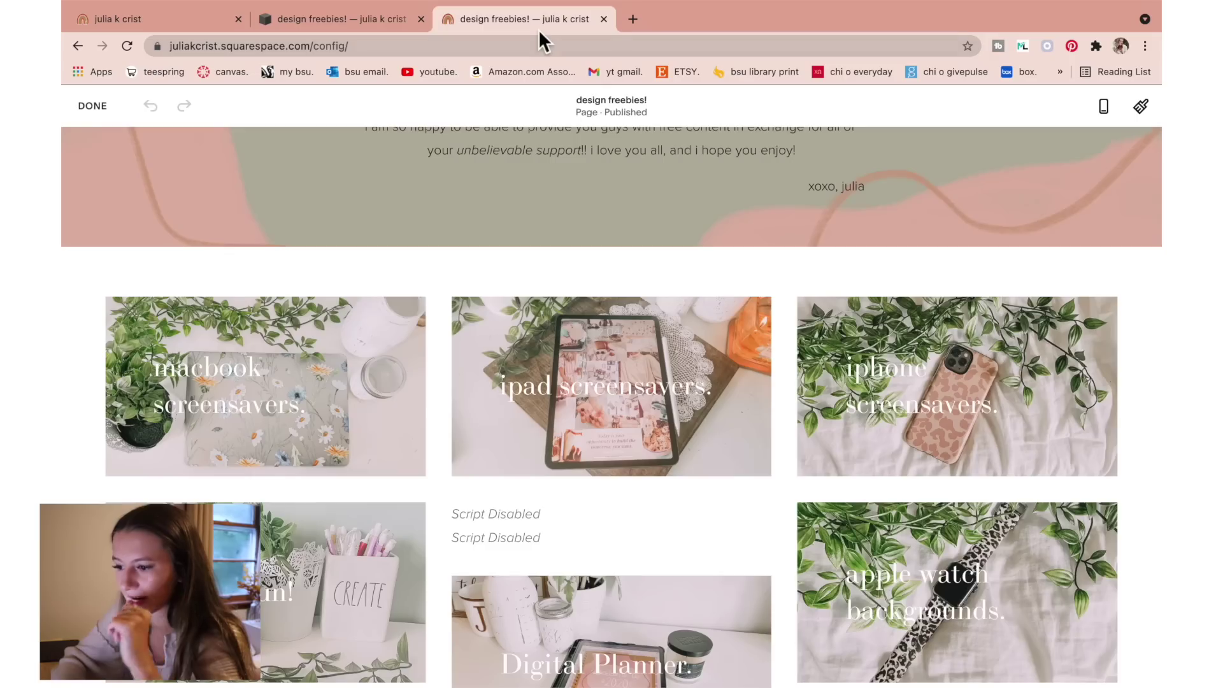
click(361, 26)
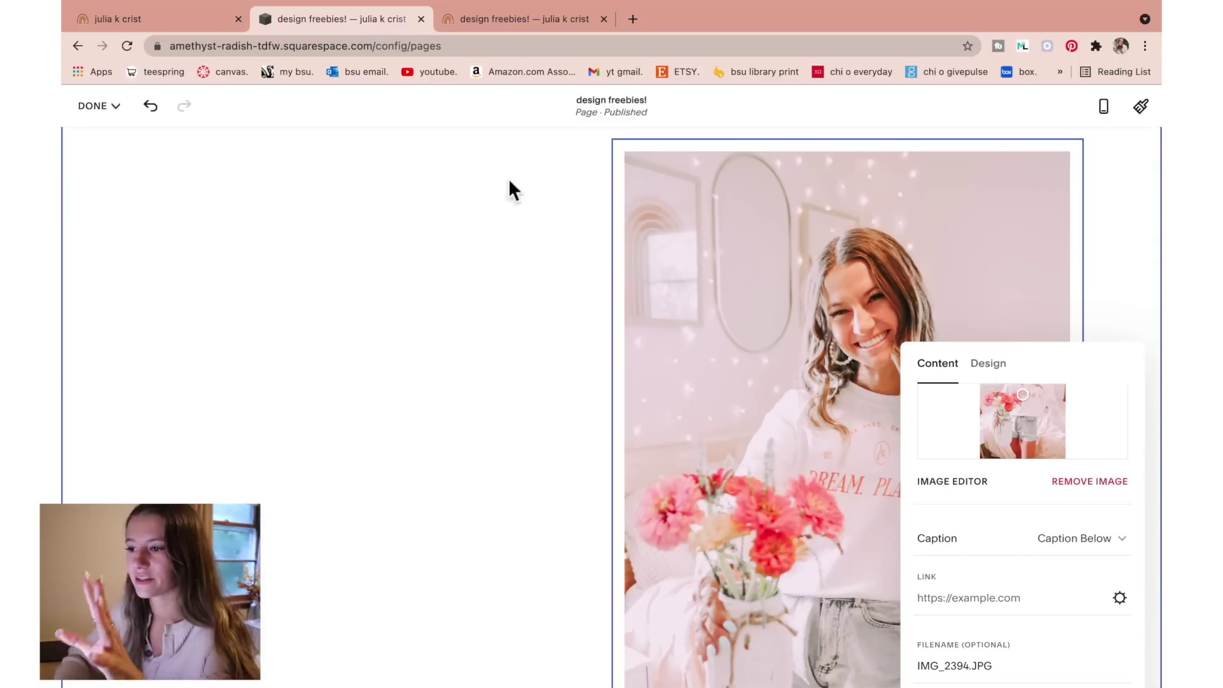
click(545, 22)
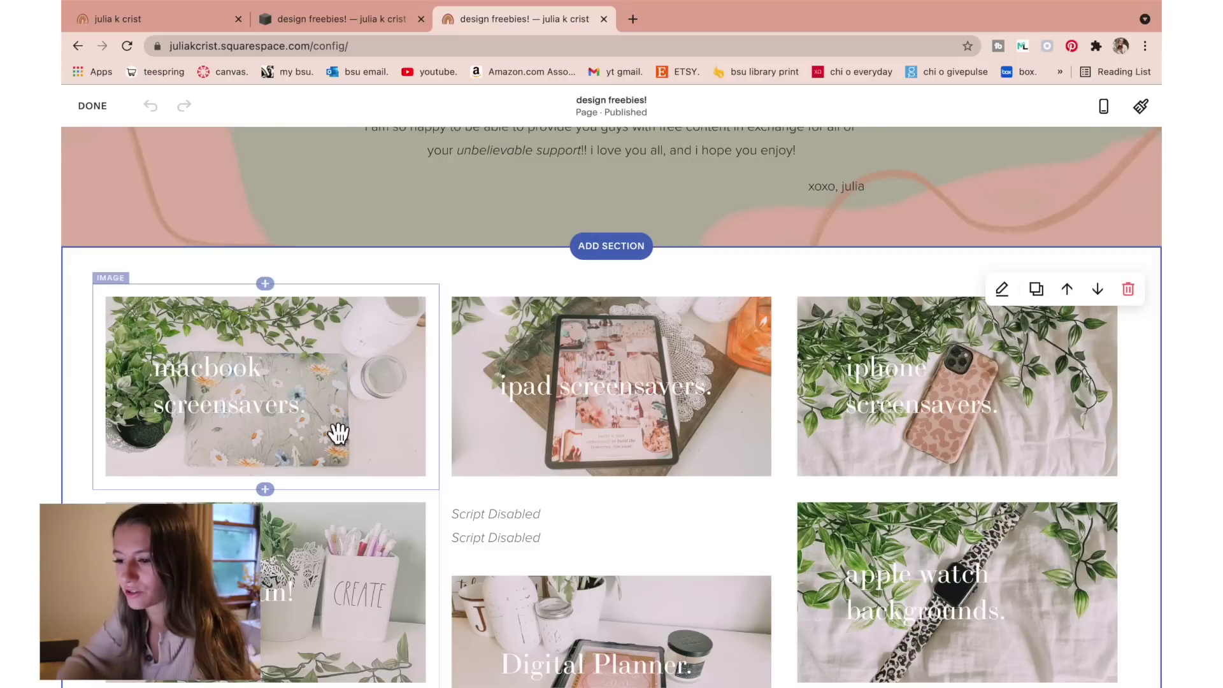
scroll(856, 408, down, 4)
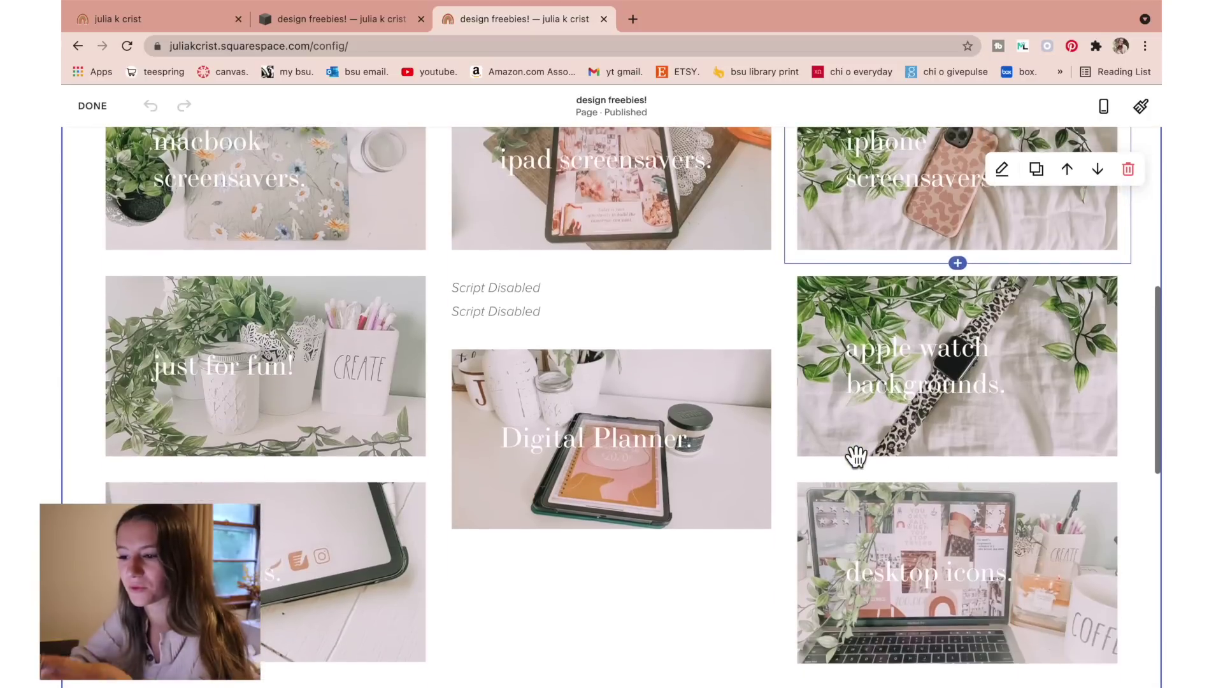
scroll(214, 217, up, 1)
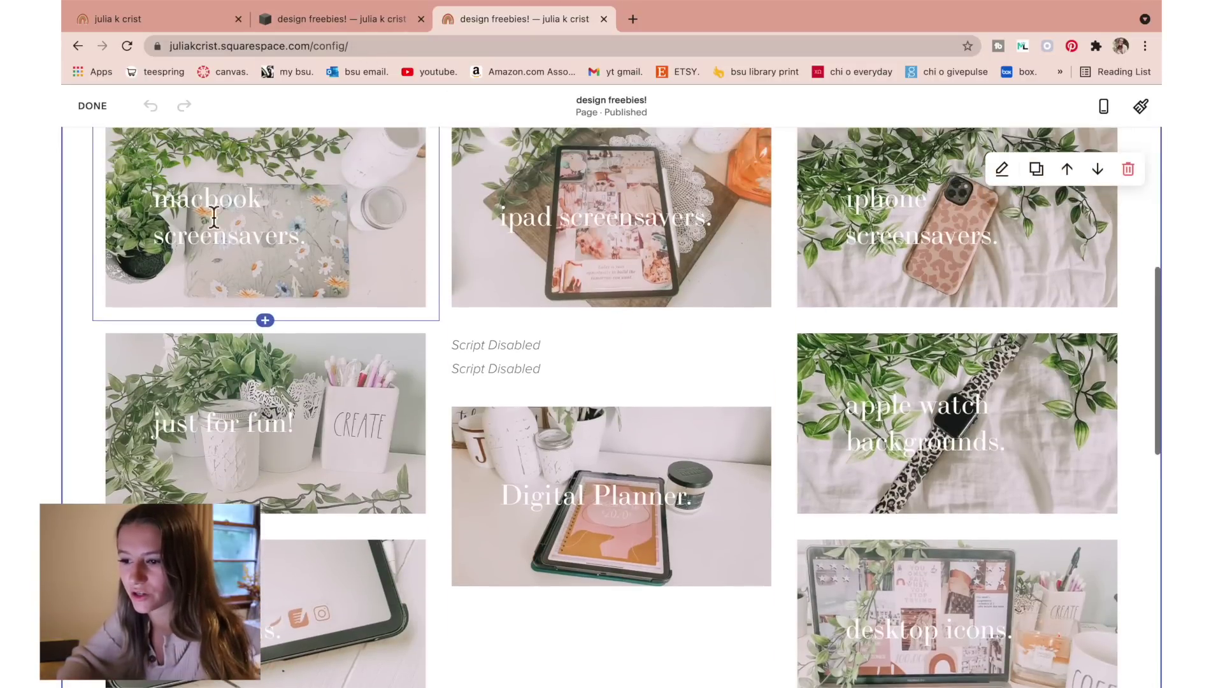
click(347, 20)
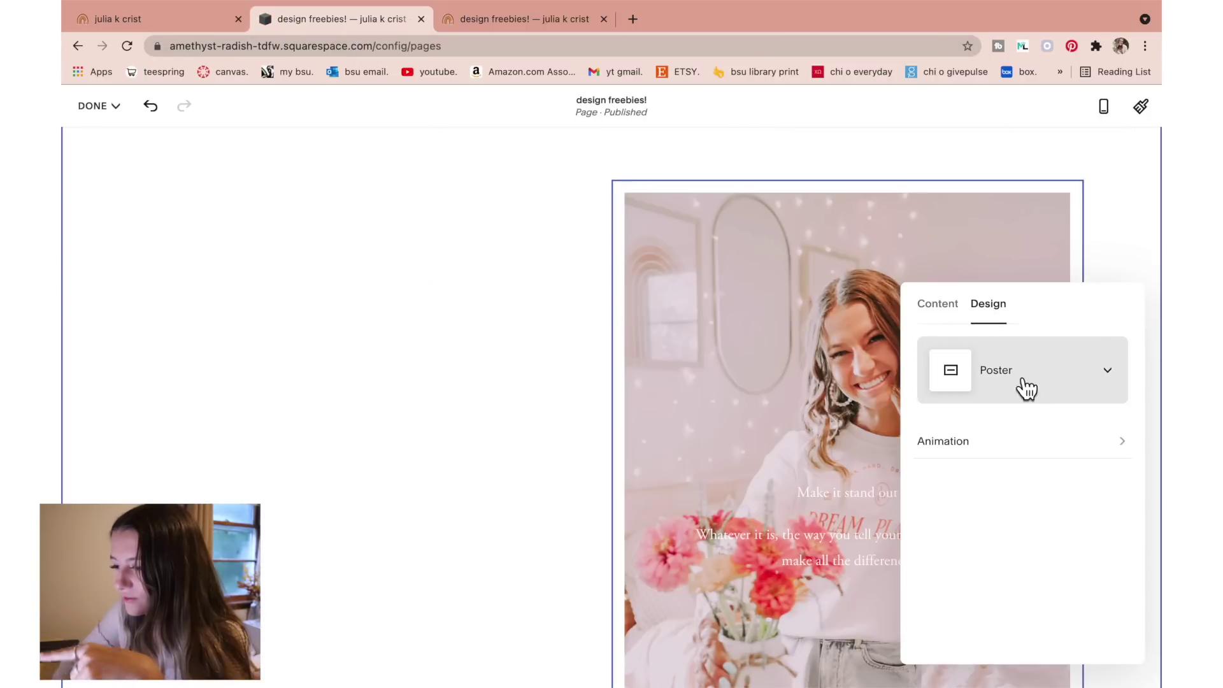
Keep the image's Poster layout and select its overlay subtitle text.
click(1025, 403)
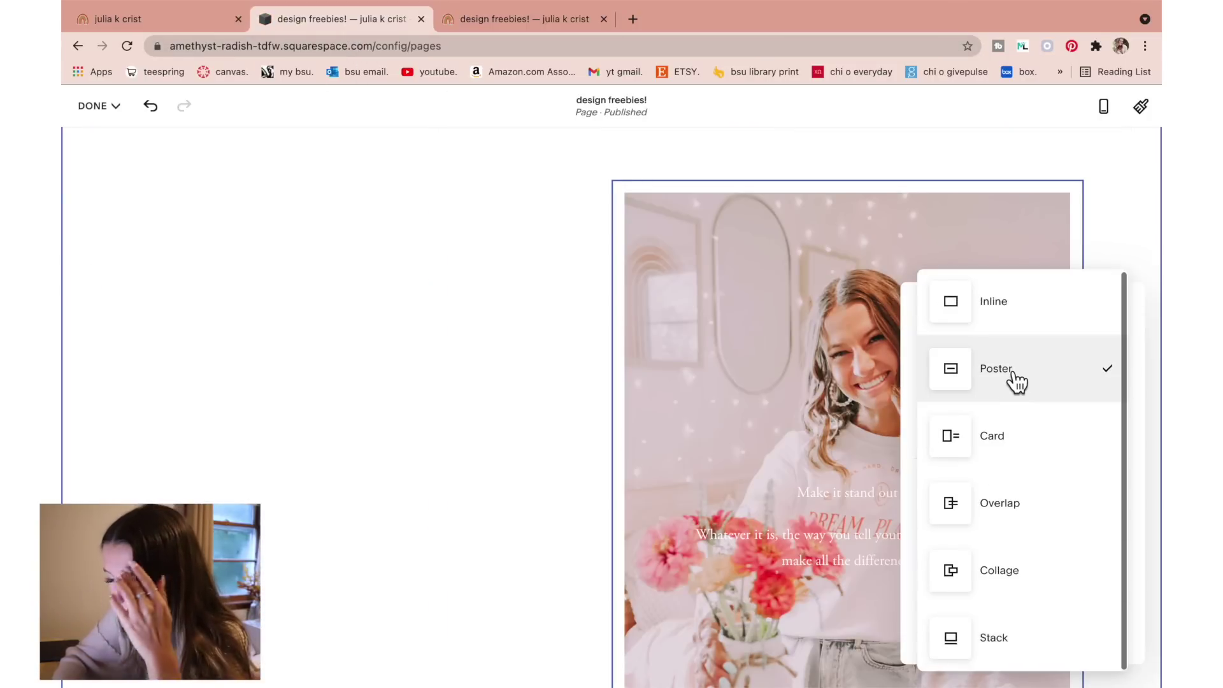
click(1015, 381)
click(739, 479)
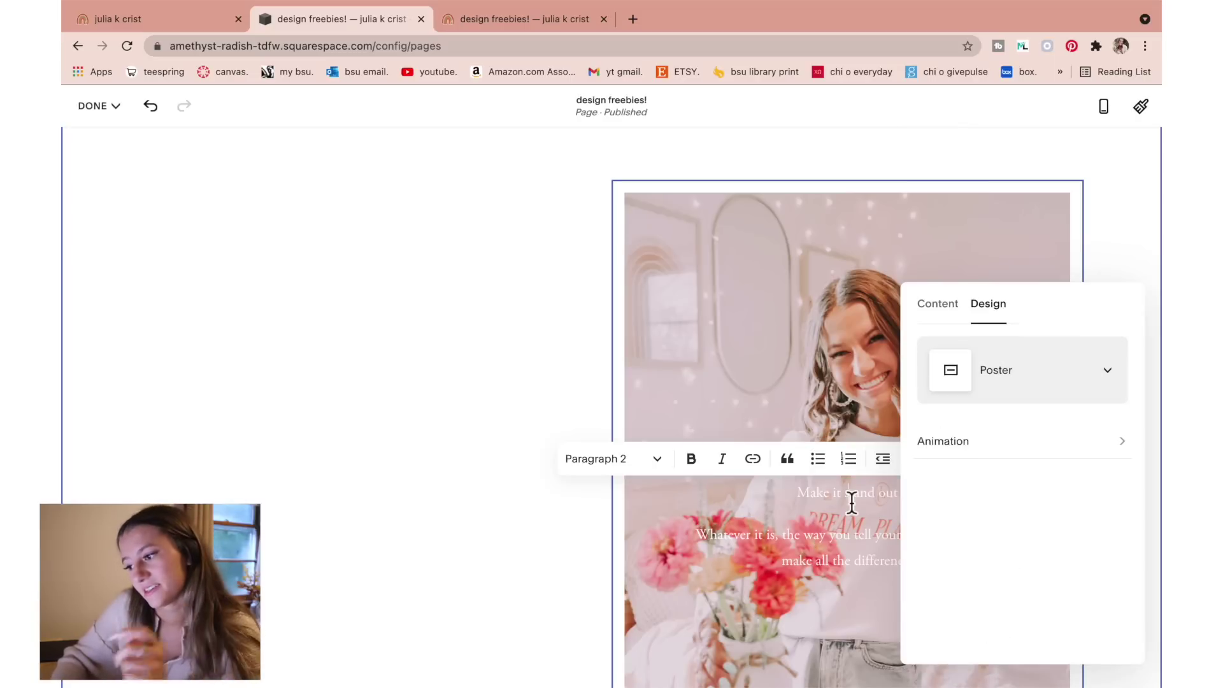
scroll(847, 487, down, 3)
scroll(834, 440, up, 1)
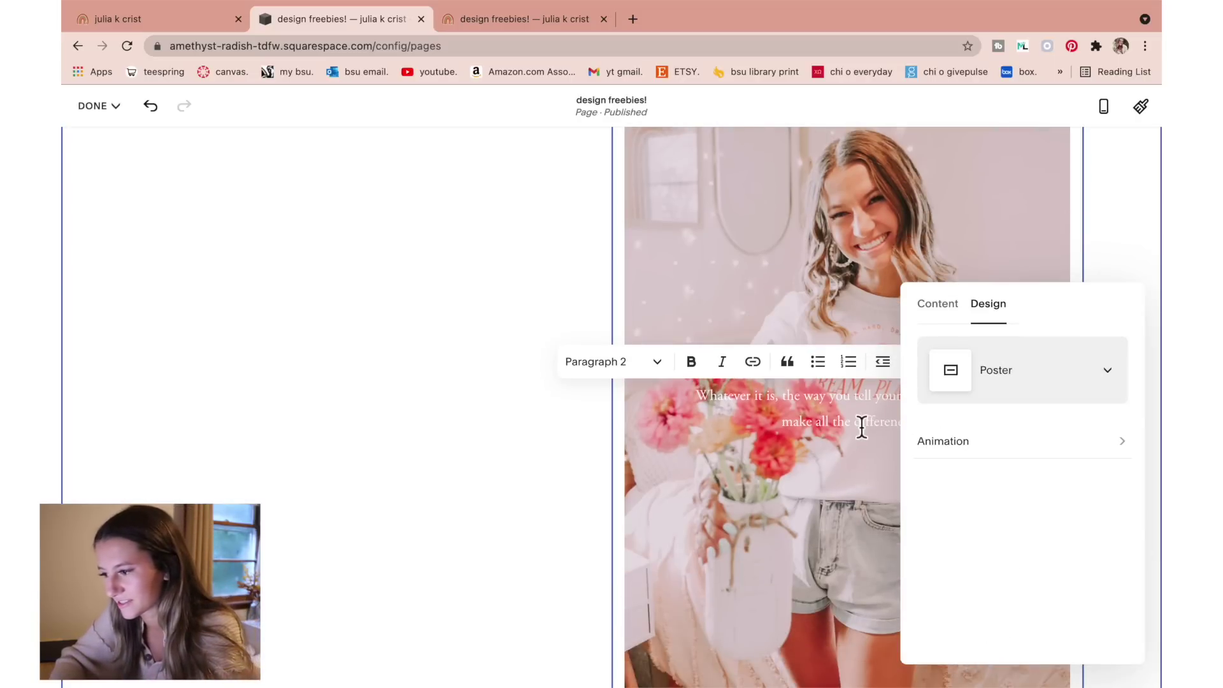
triple_click(861, 427)
click(1022, 246)
click(949, 309)
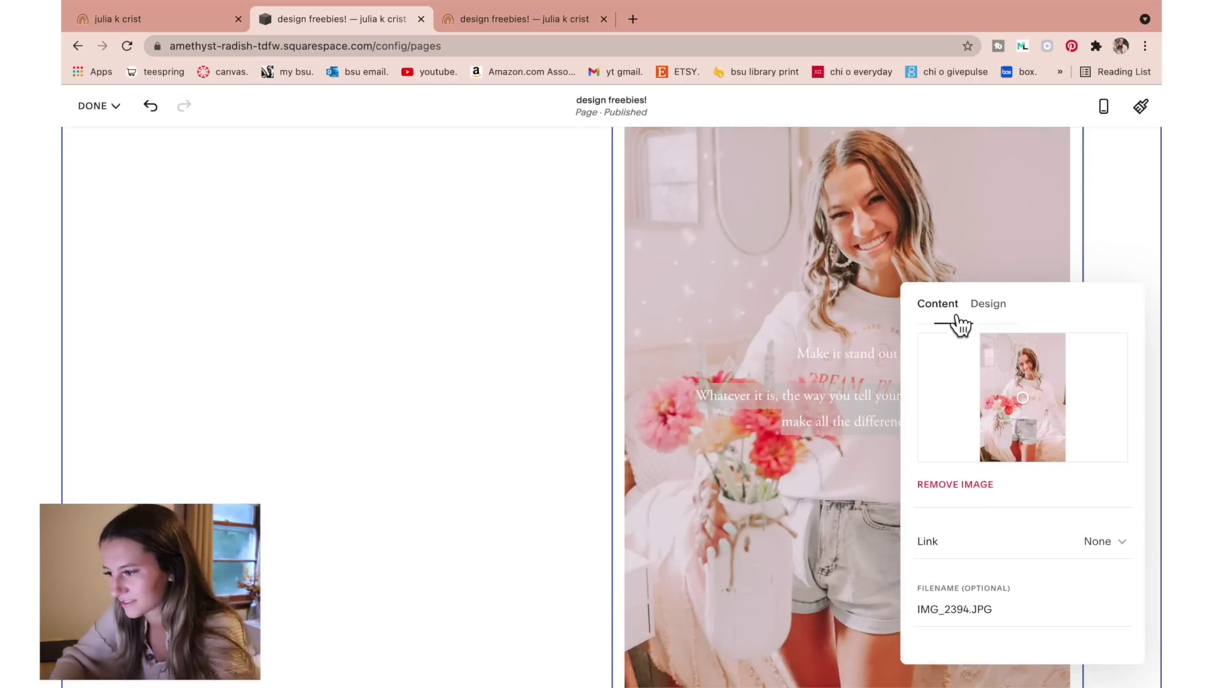
click(625, 390)
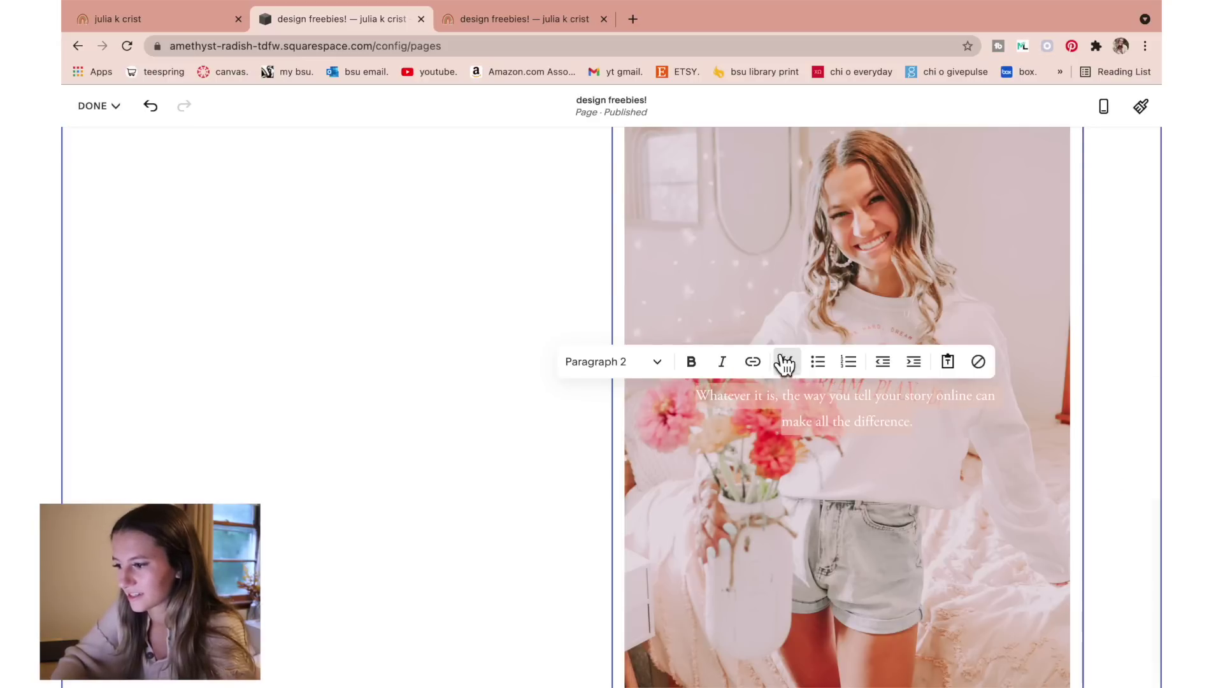
Replace the overlay subtitle with MERCH styled as Heading 1.
key(BackSpace)
text(MERCH)
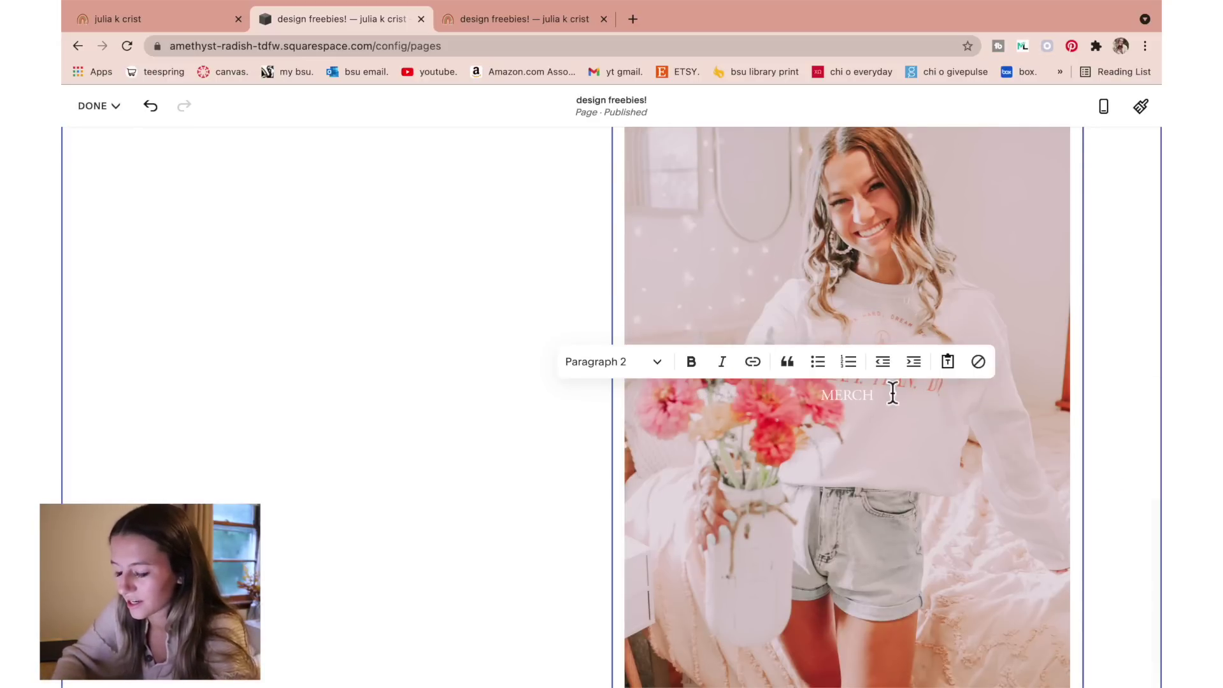
click(662, 362)
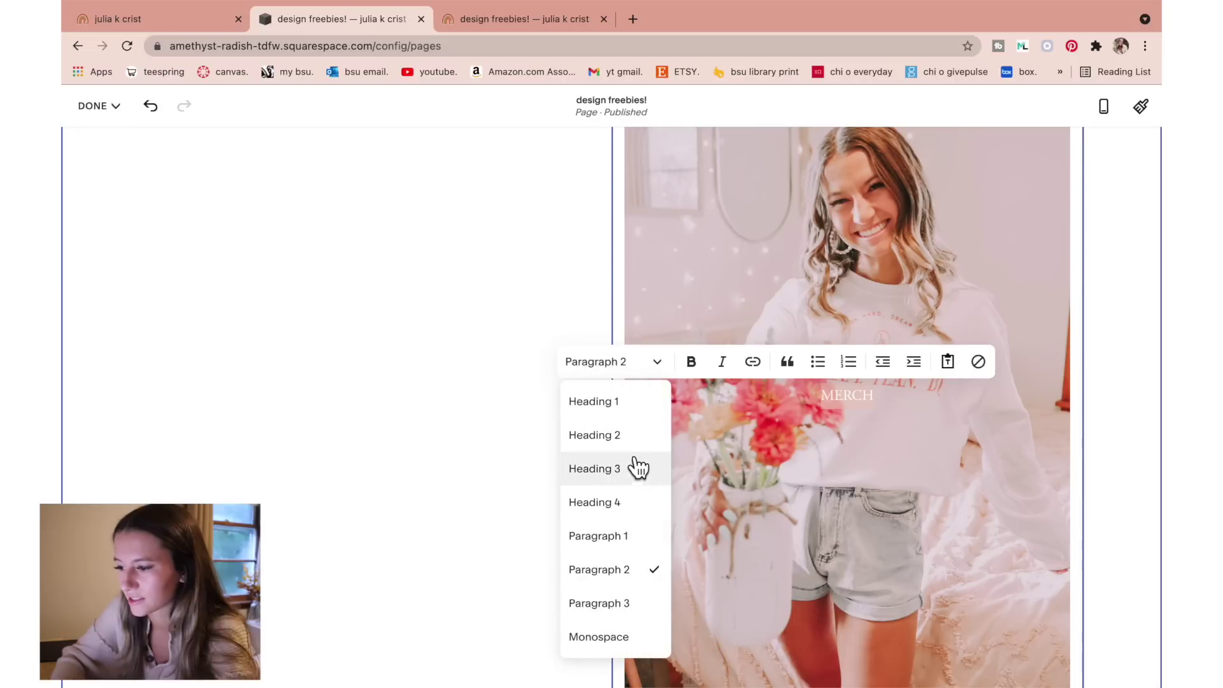
click(634, 443)
click(660, 363)
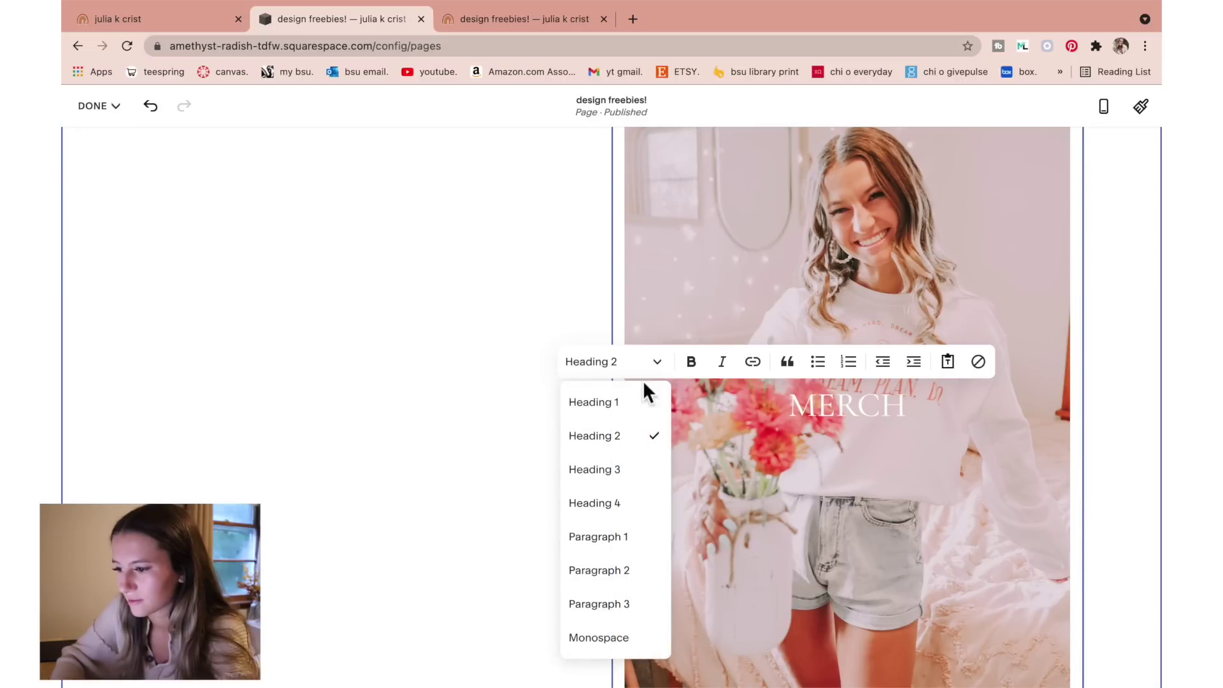
click(645, 402)
click(449, 446)
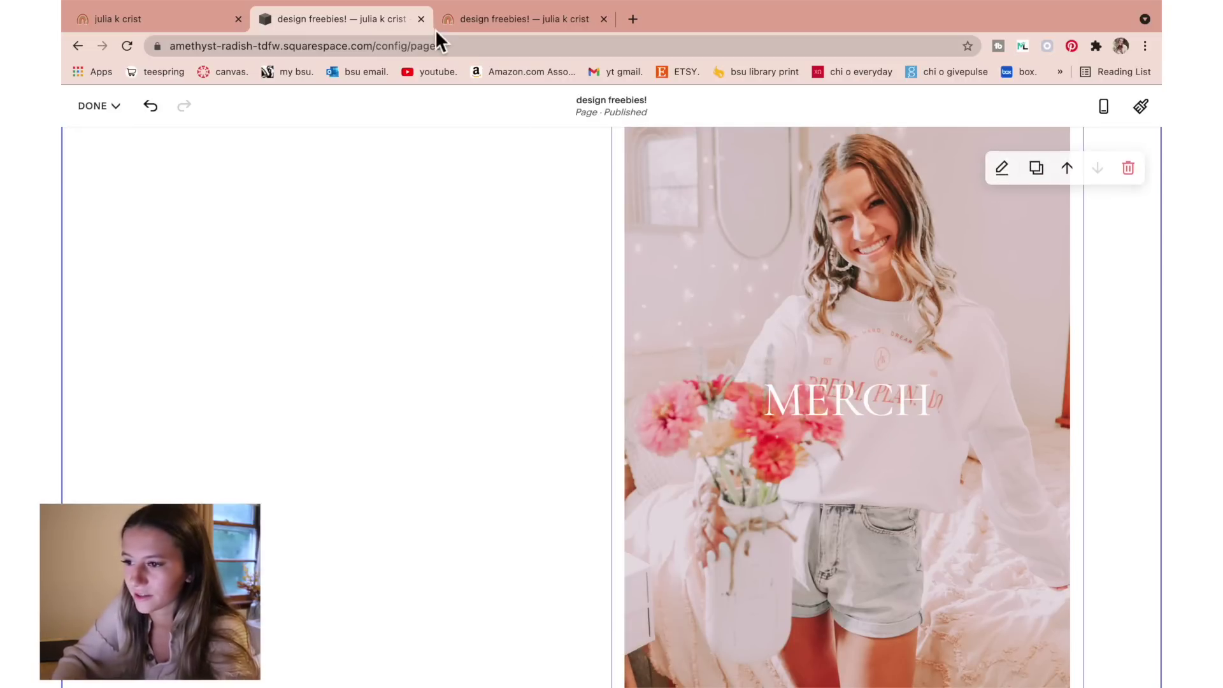
click(460, 19)
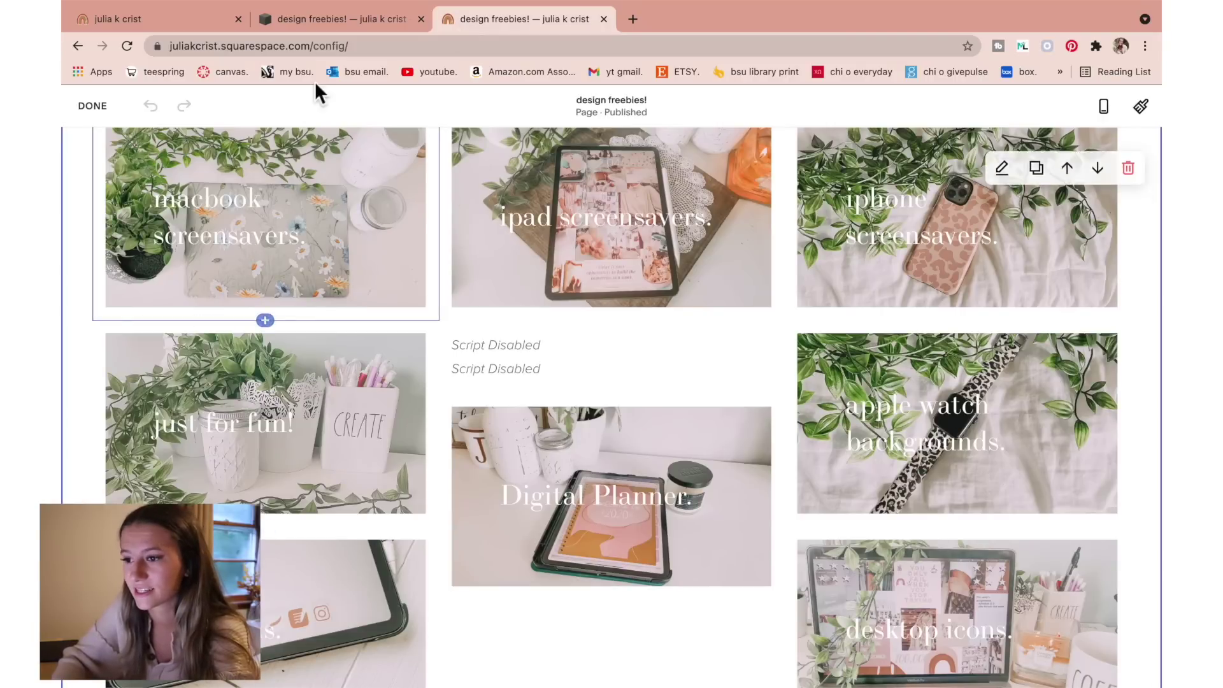
Save the MERCH image edits on the demo site's page.
click(316, 24)
scroll(901, 189, up, 7)
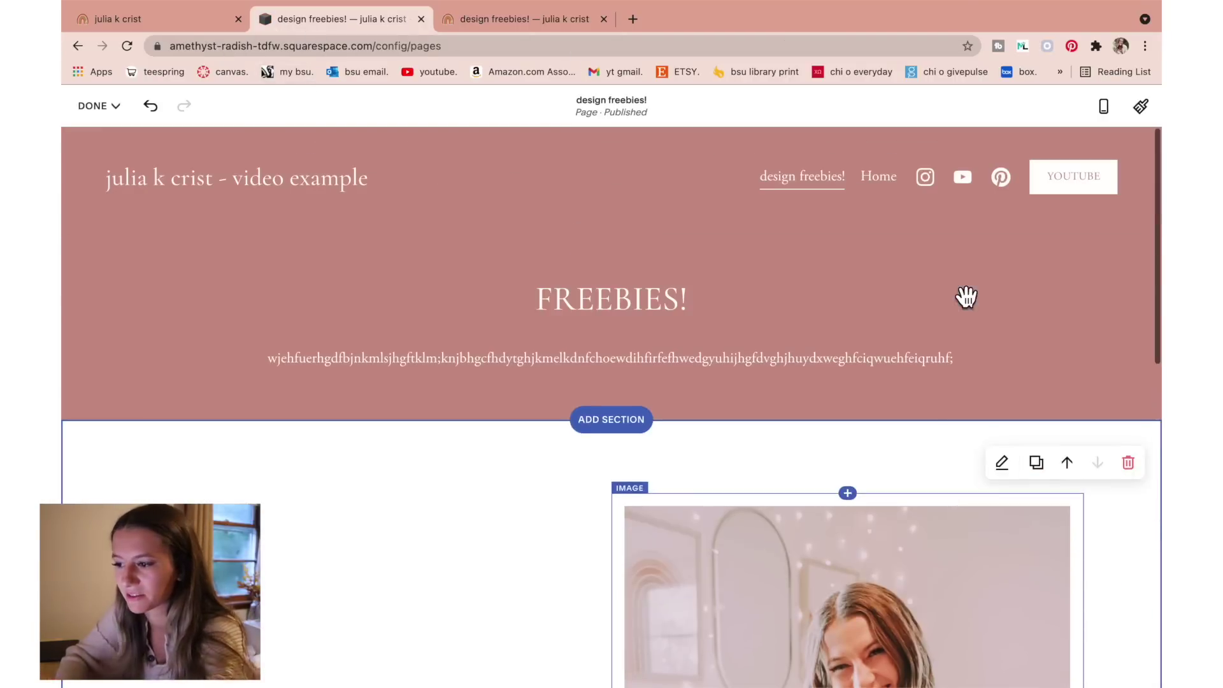
scroll(232, 246, down, 4)
scroll(230, 240, down, 2)
click(96, 105)
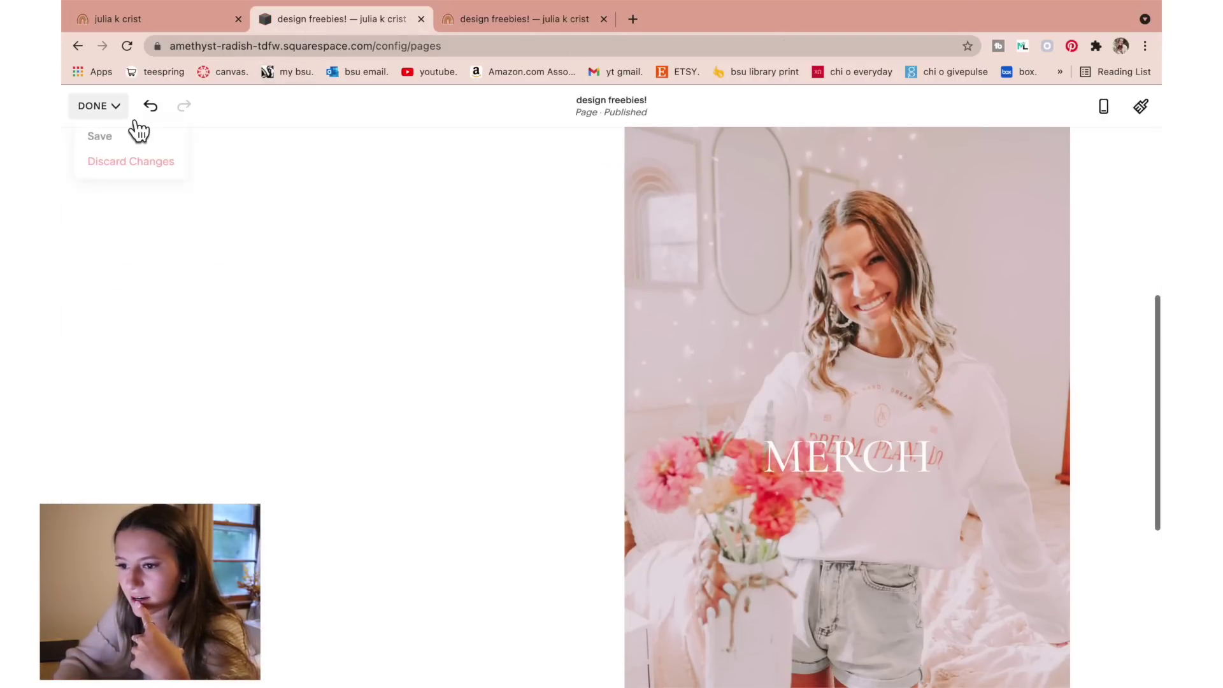
click(111, 135)
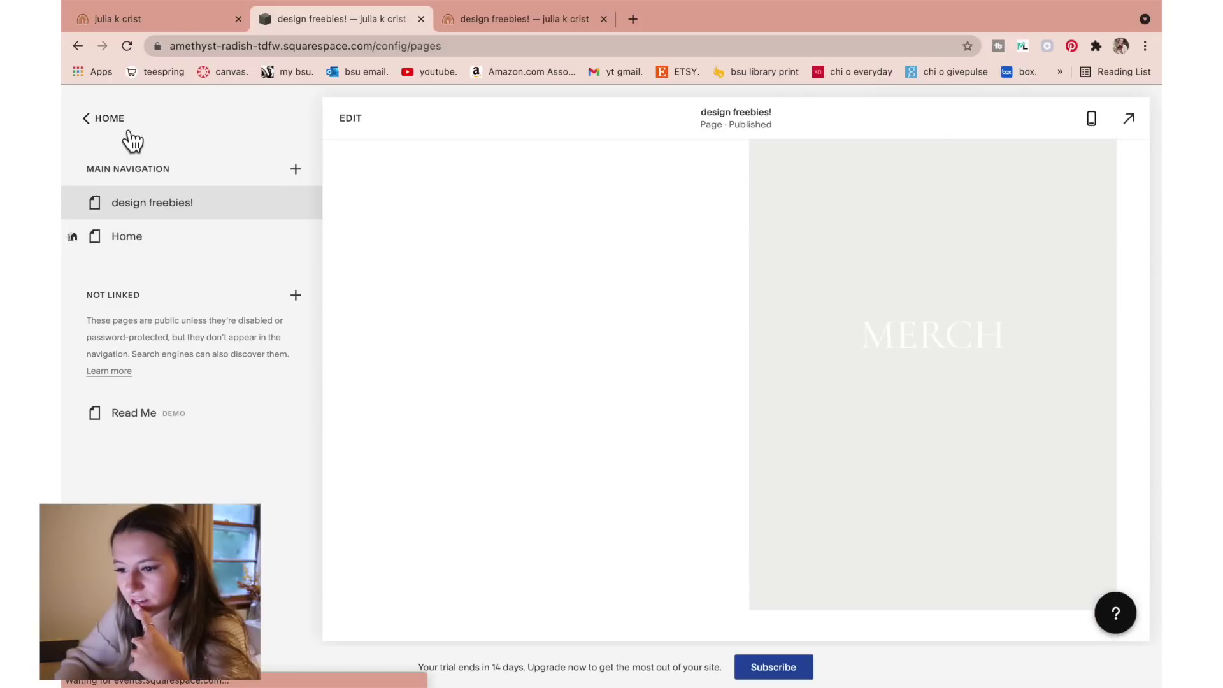
Open Design > Site Styles > Fonts and compare against the other site's fonts.
click(112, 121)
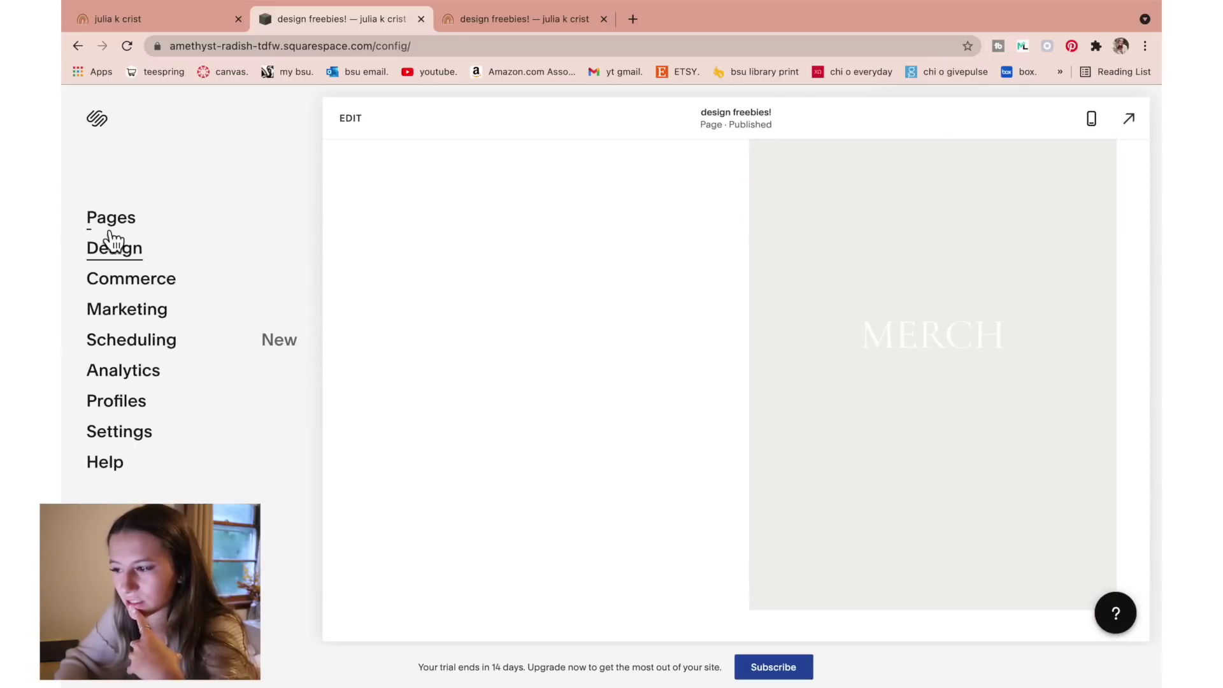
click(132, 266)
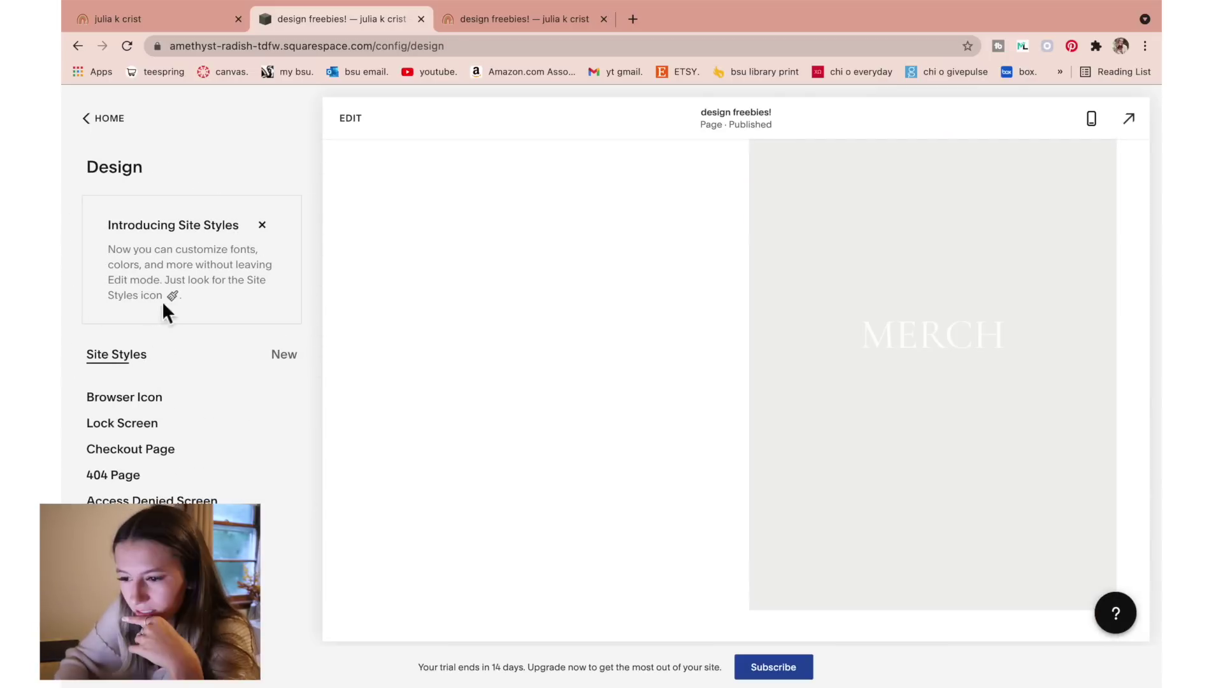
click(136, 352)
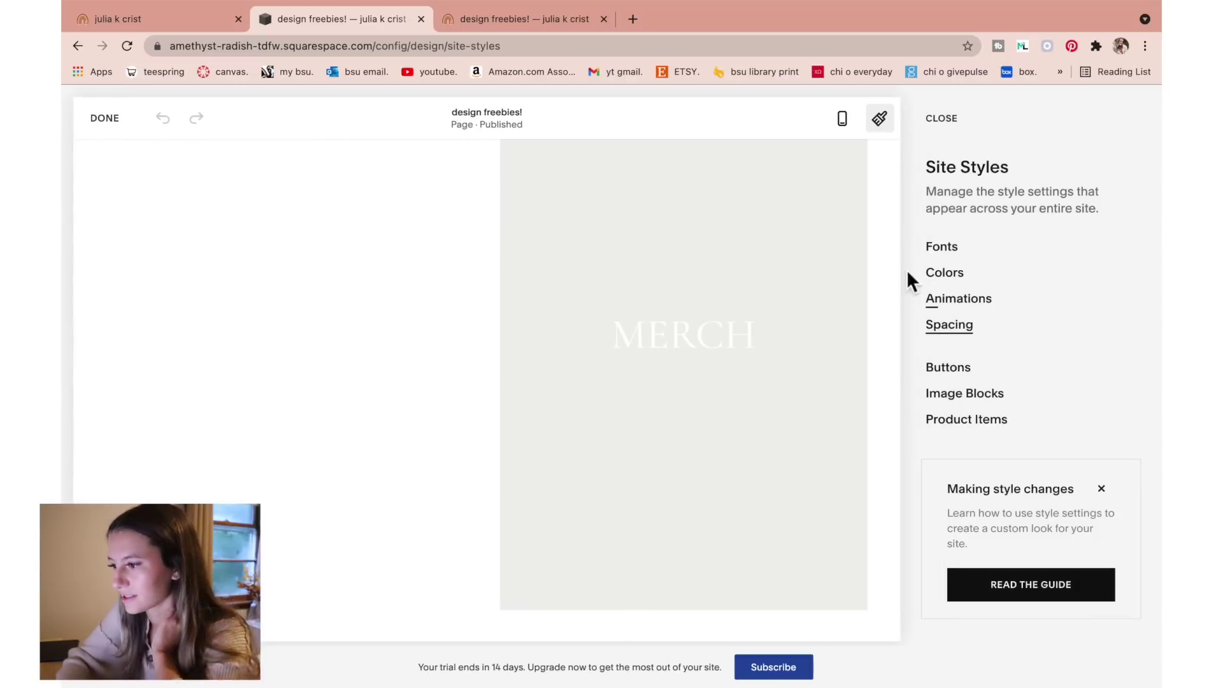
click(963, 249)
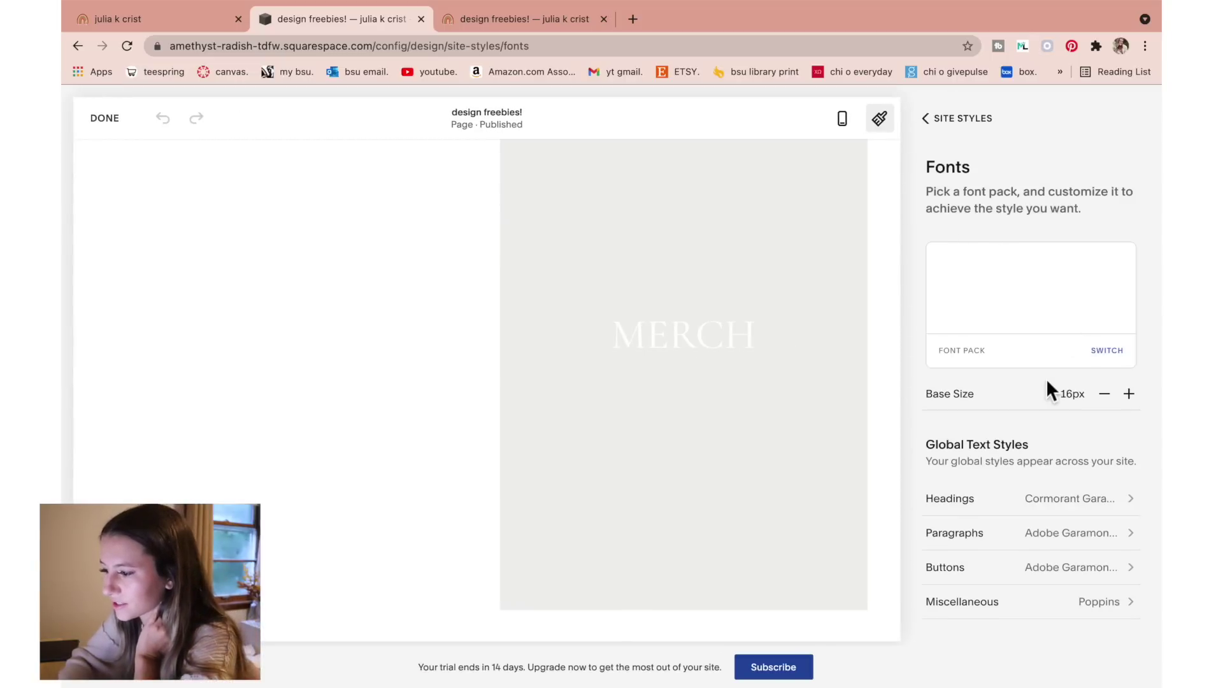
scroll(1050, 392, down, 2)
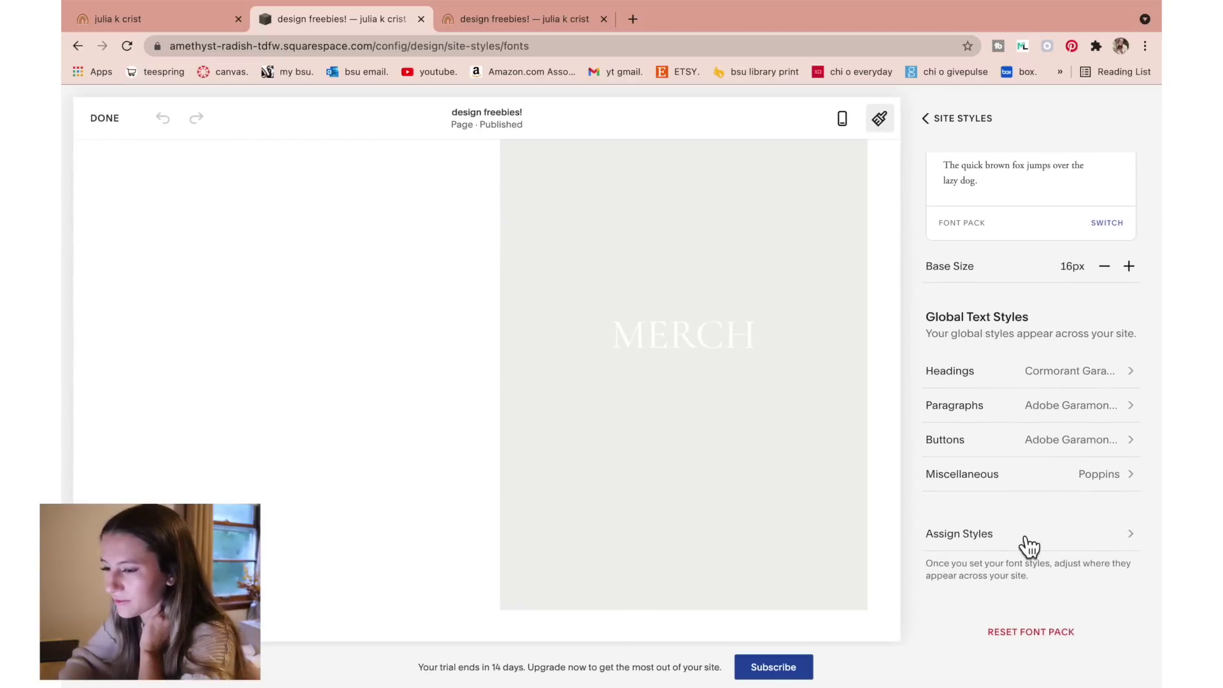
click(545, 22)
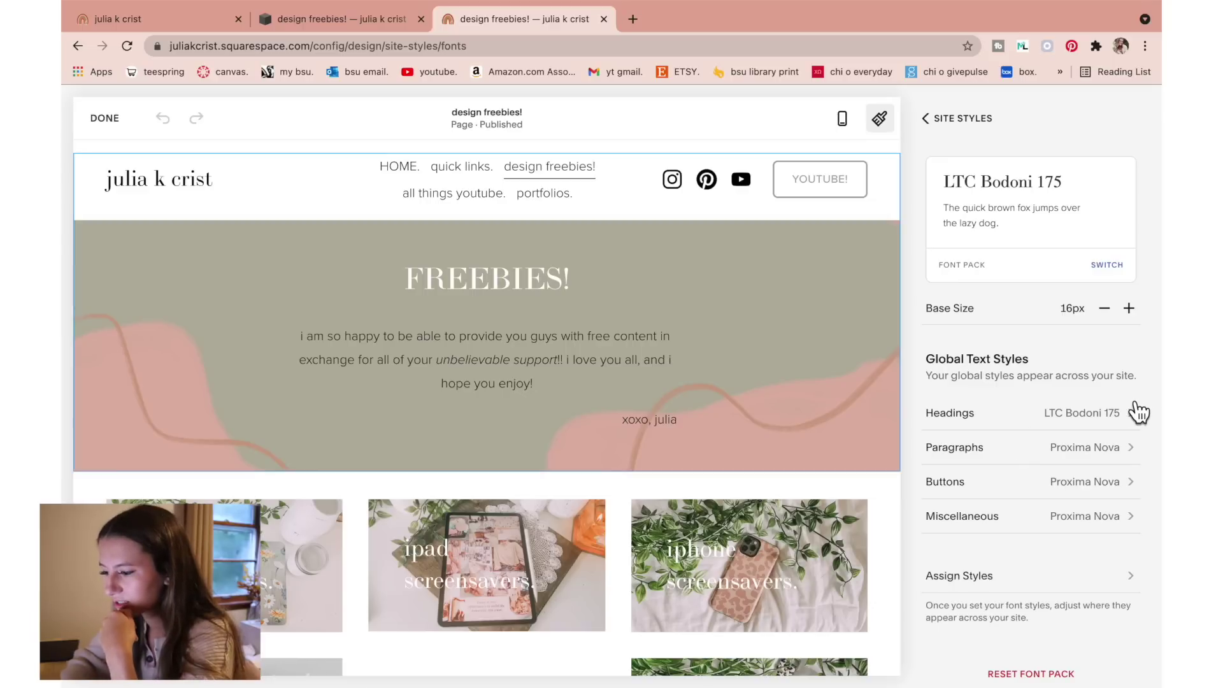
click(927, 118)
Inspect the other site's pink, green, black and tan palette colours without changing them.
click(970, 278)
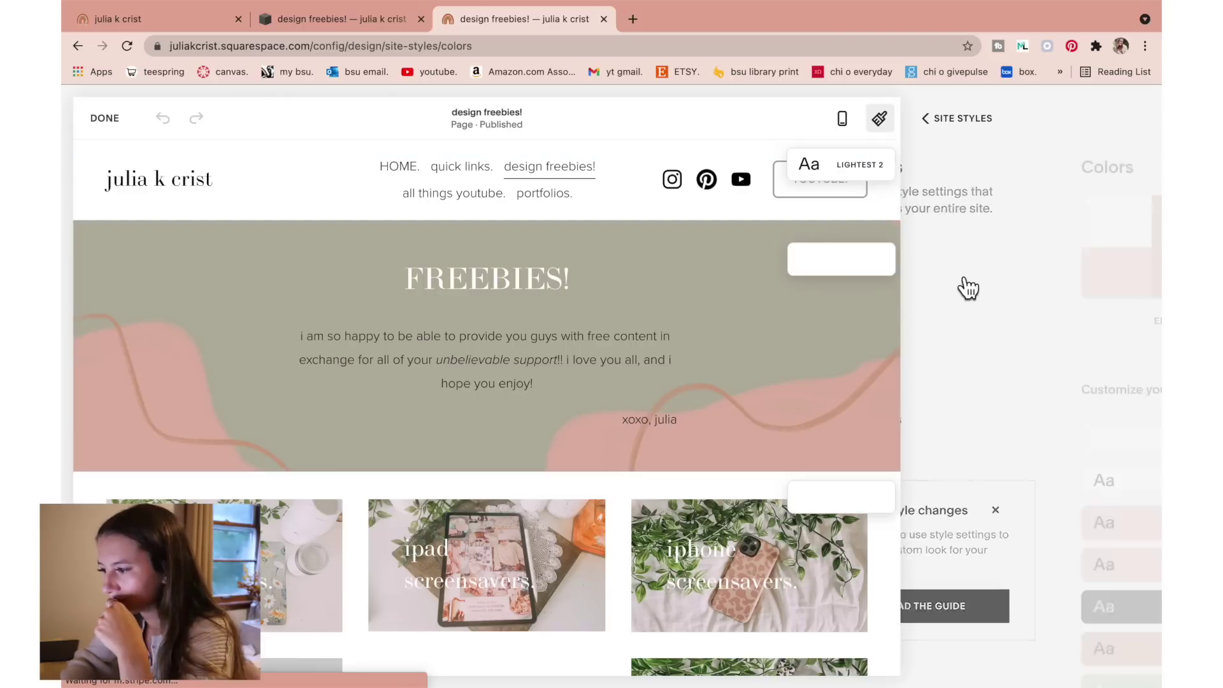
scroll(932, 360, down, 5)
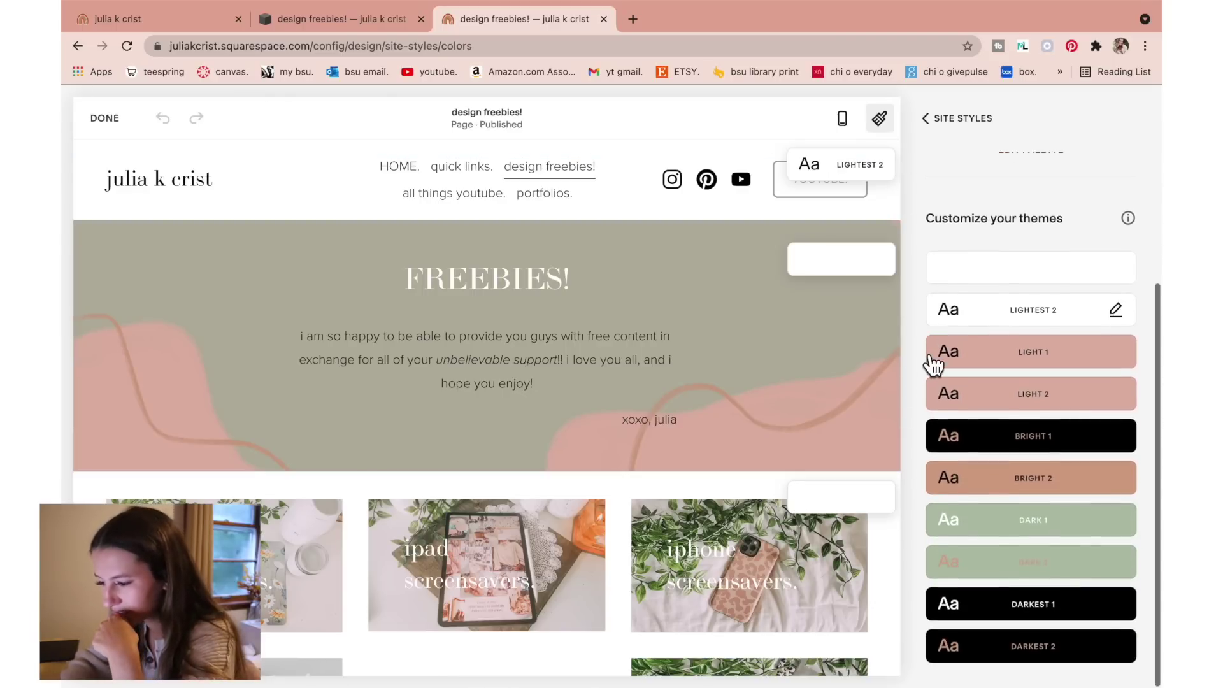
scroll(933, 360, up, 5)
click(1022, 234)
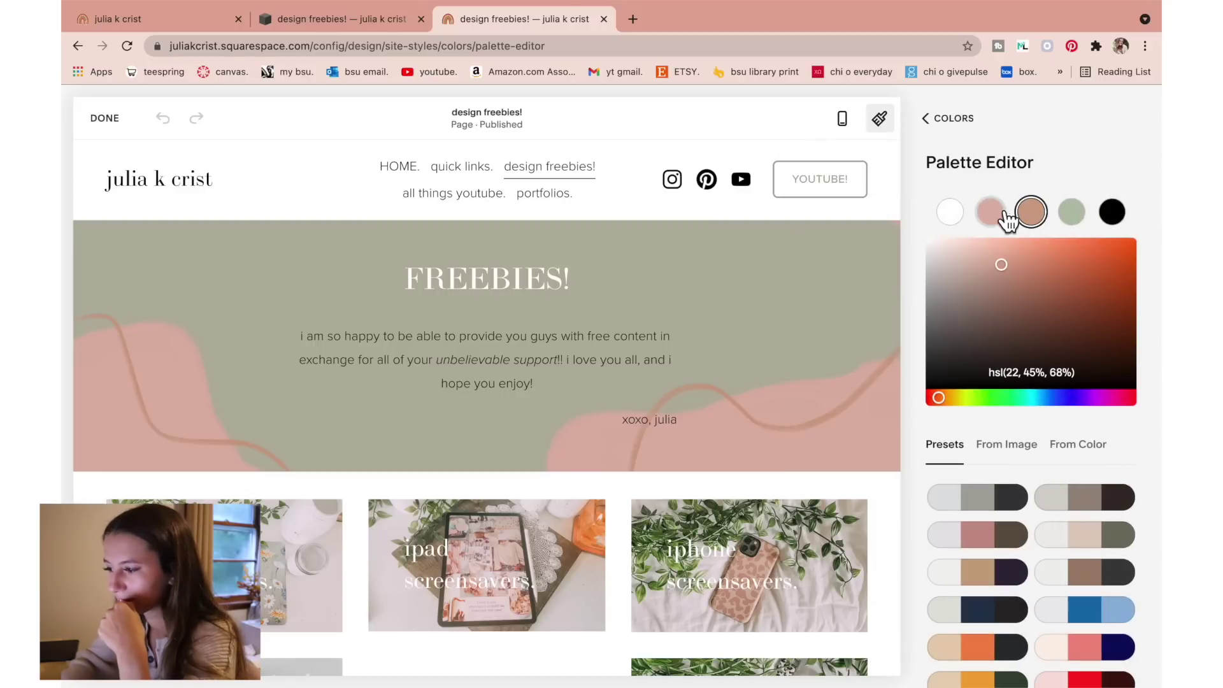
click(1005, 218)
click(1078, 226)
click(1114, 231)
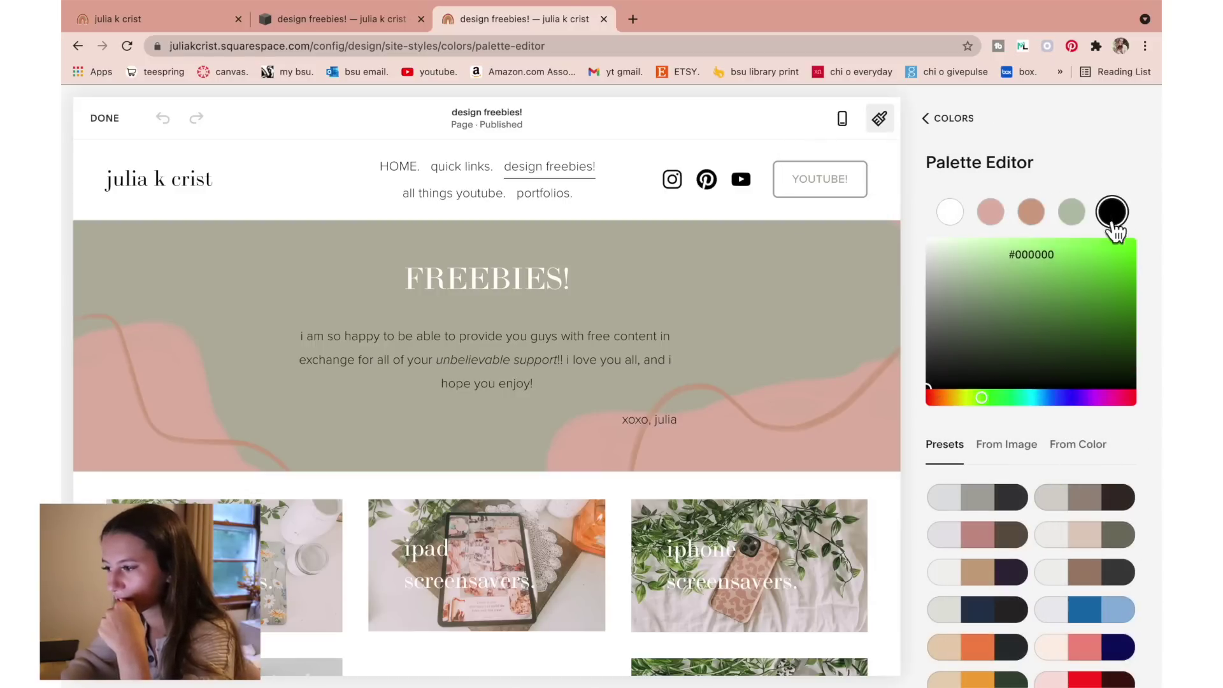
click(1039, 218)
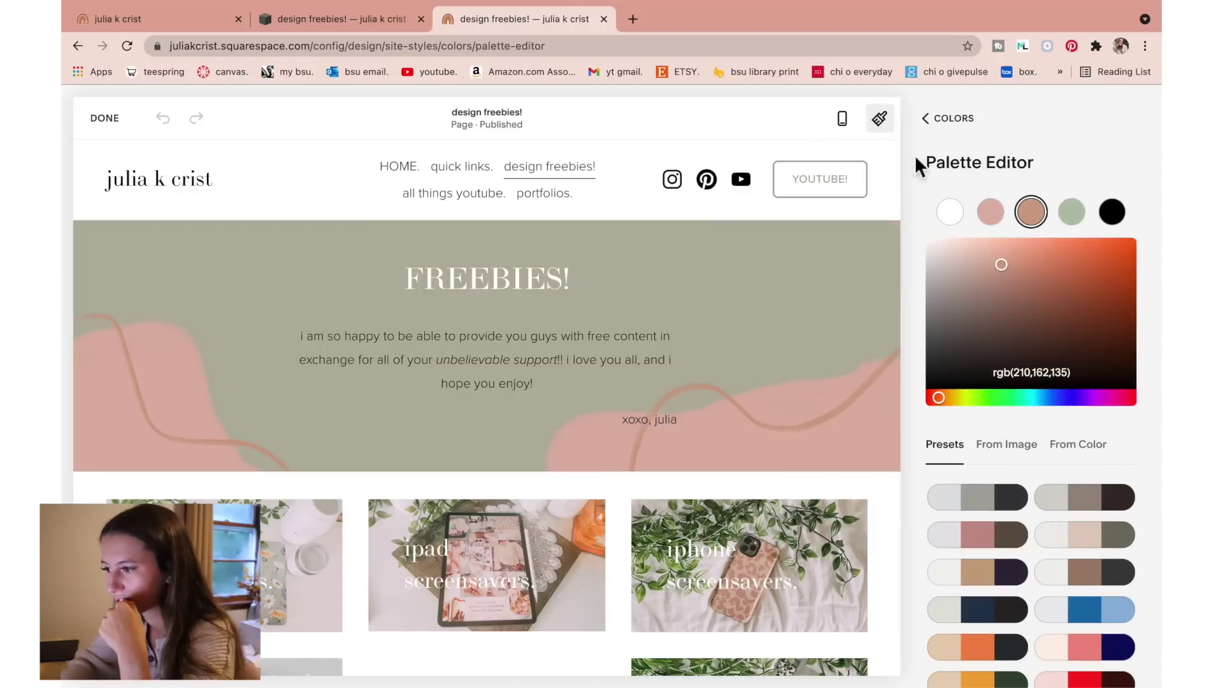
Close the style settings and return to the demo site's editor.
click(880, 118)
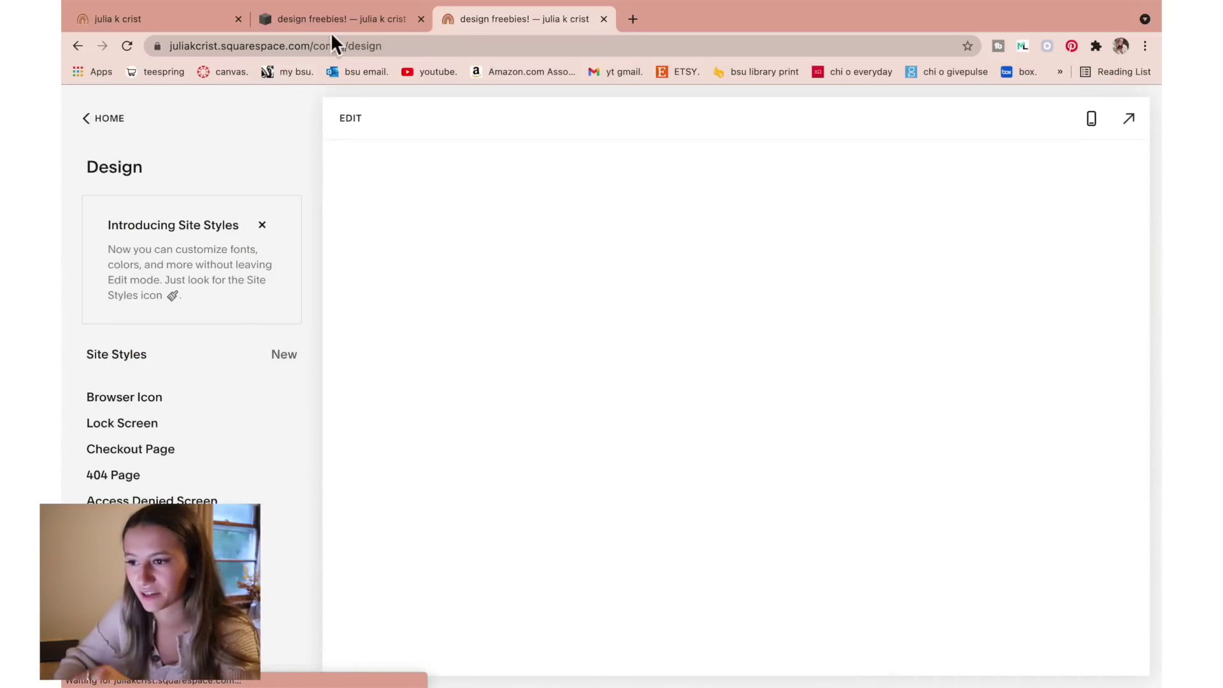
click(330, 30)
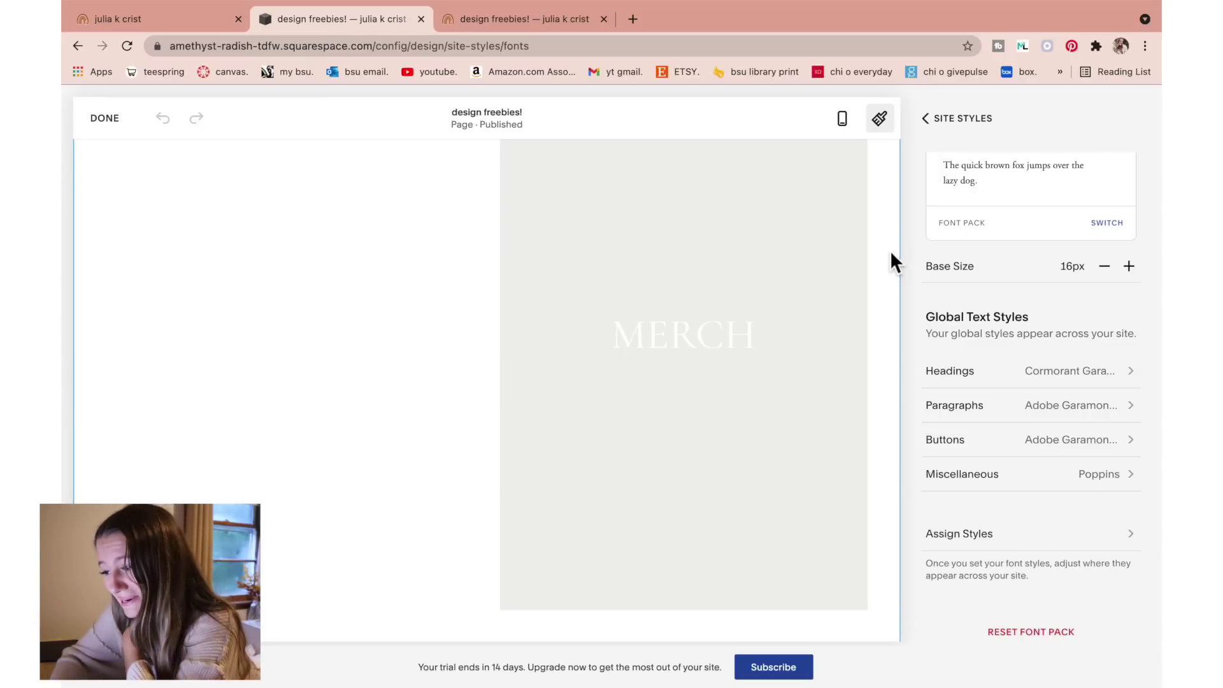
key(super+bracketleft)
Close the site style settings and return to the other site's main menu.
click(940, 120)
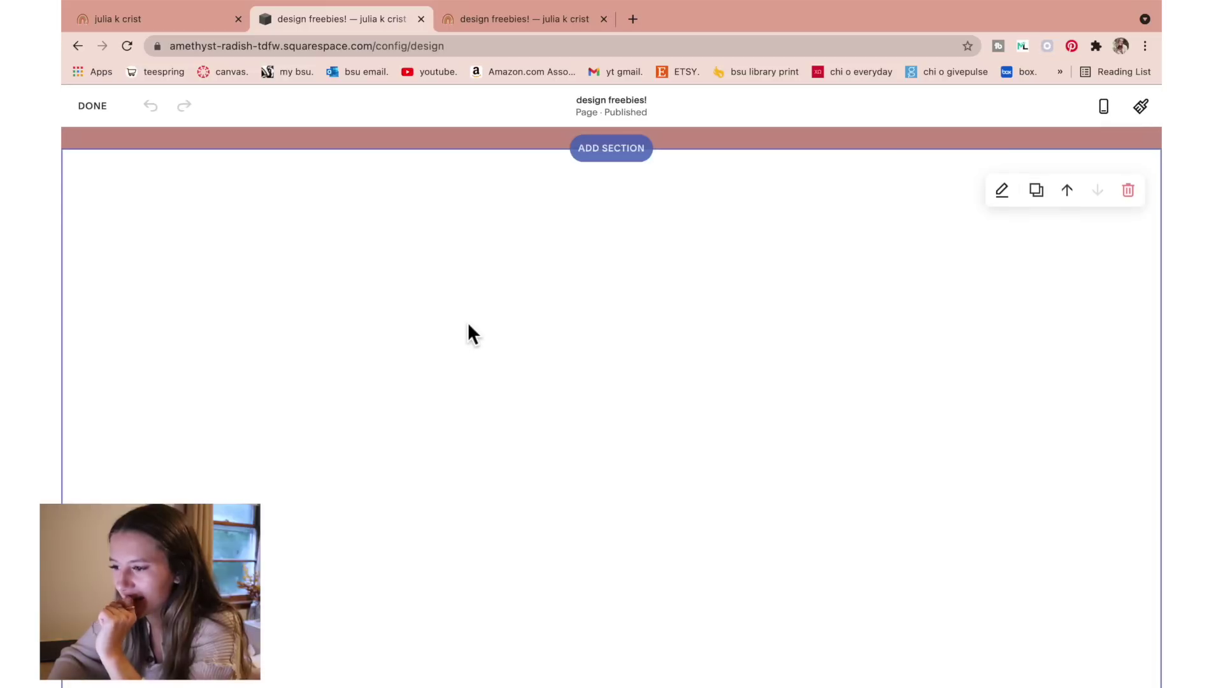
scroll(737, 355, down, 5)
scroll(743, 365, up, 5)
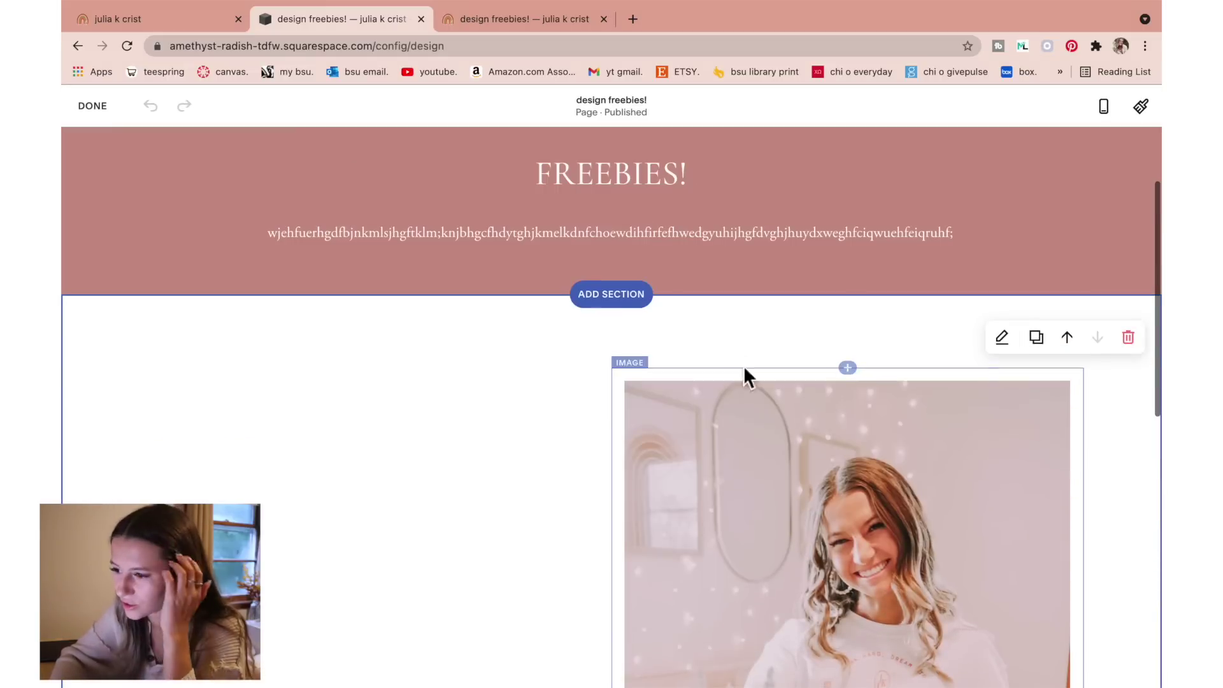
scroll(726, 464, down, 3)
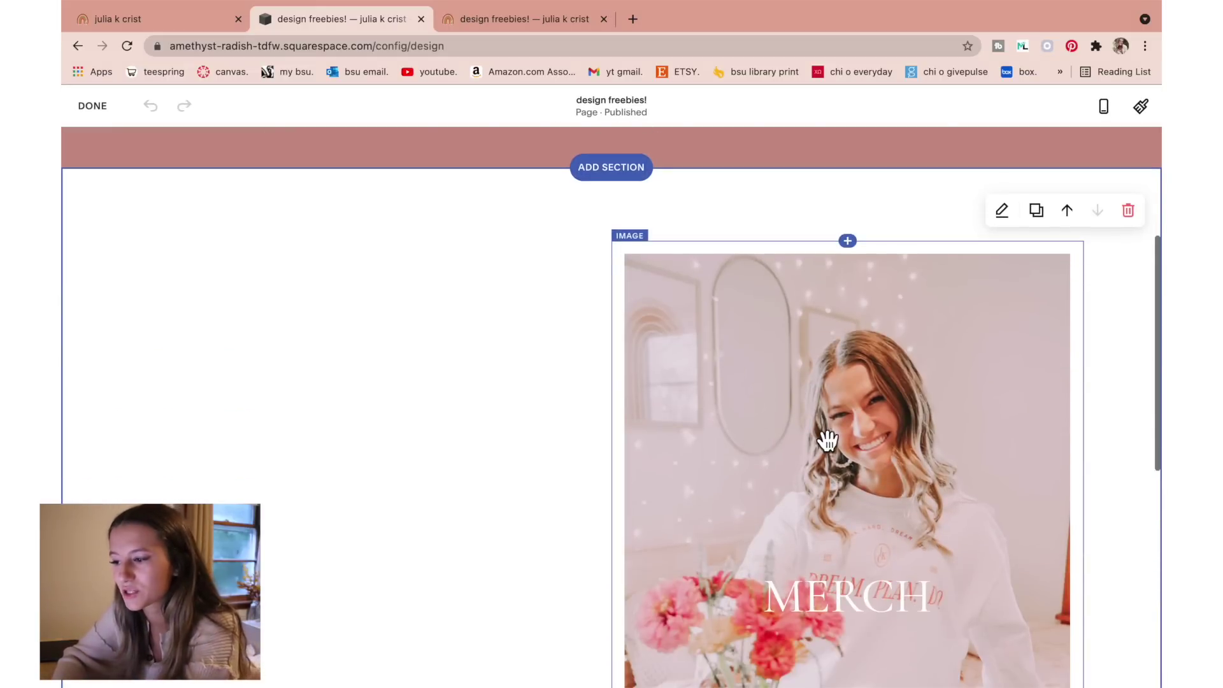
click(521, 14)
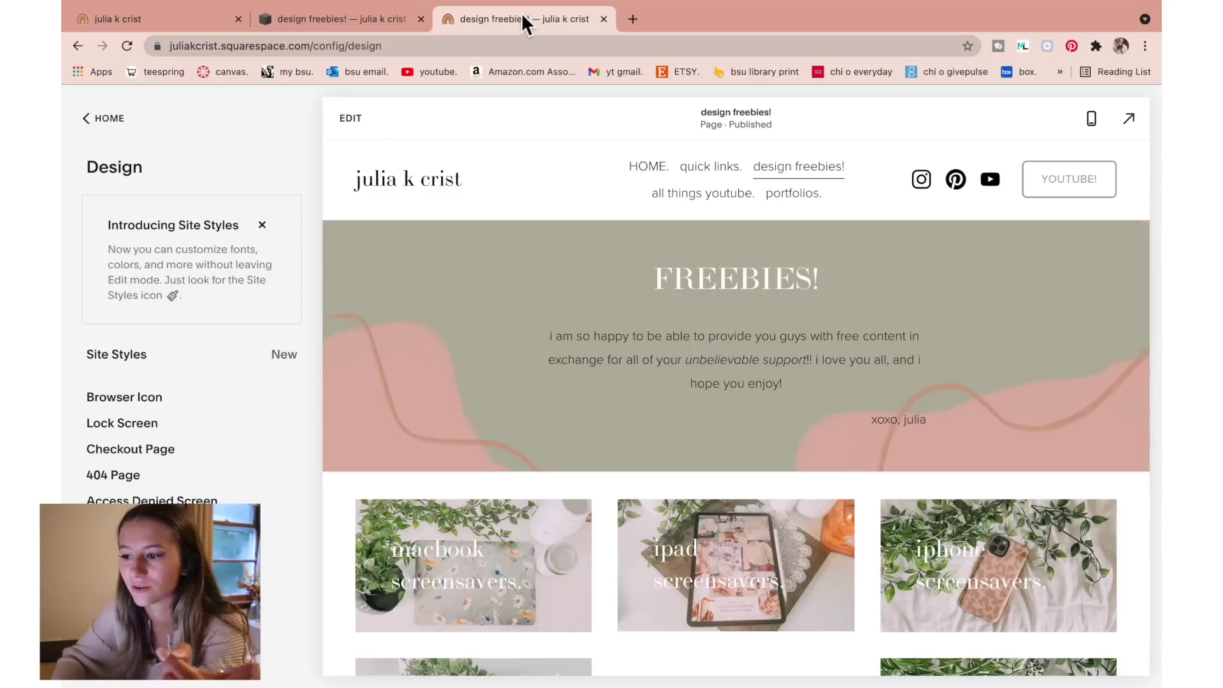
click(121, 121)
Browse the live macbook screensavers wallpaper page, then return to the design freebies editor.
click(1128, 119)
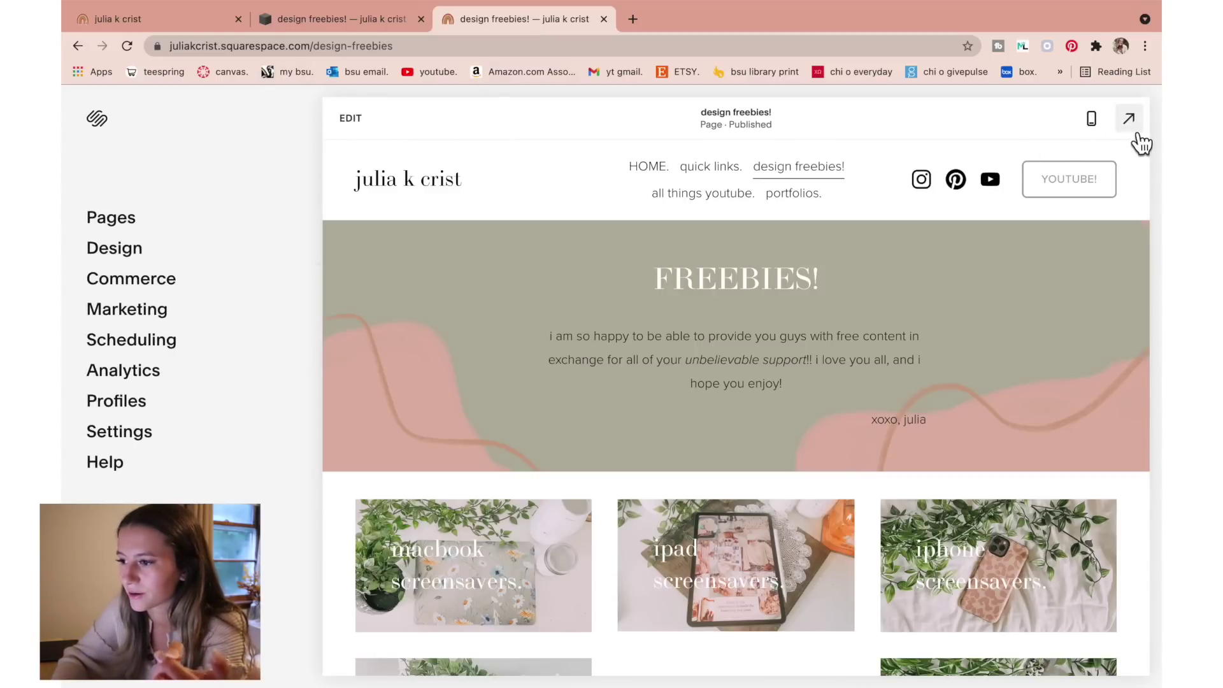
scroll(867, 355, down, 3)
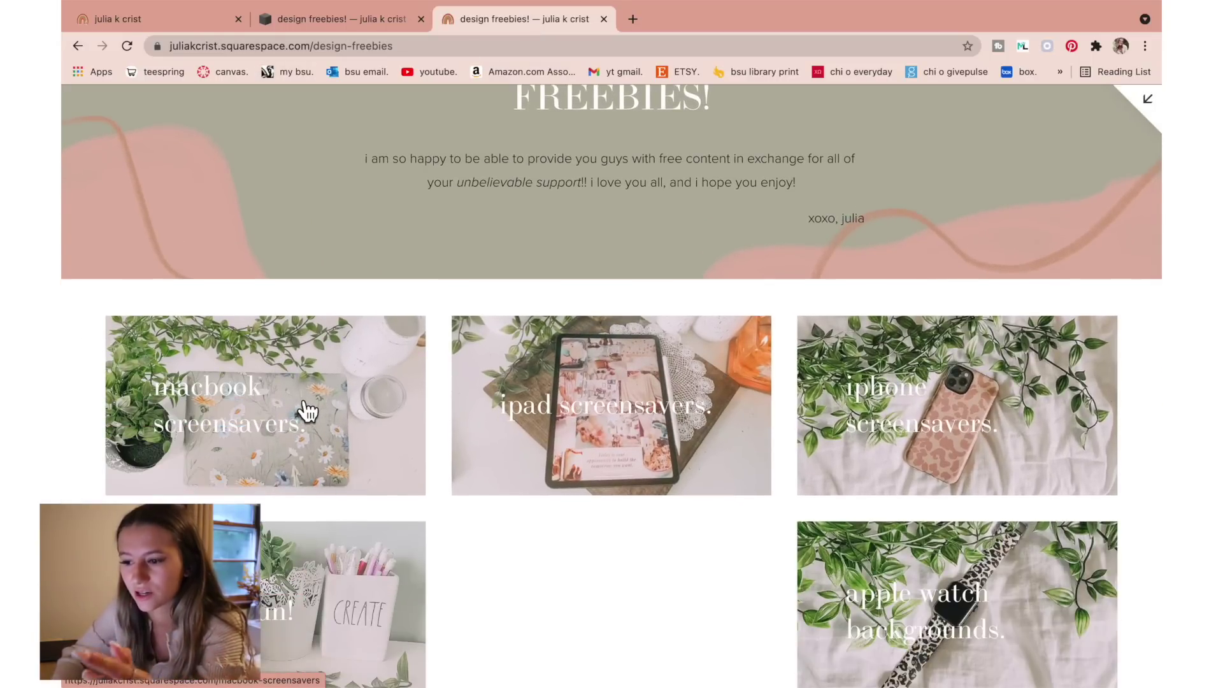
click(298, 400)
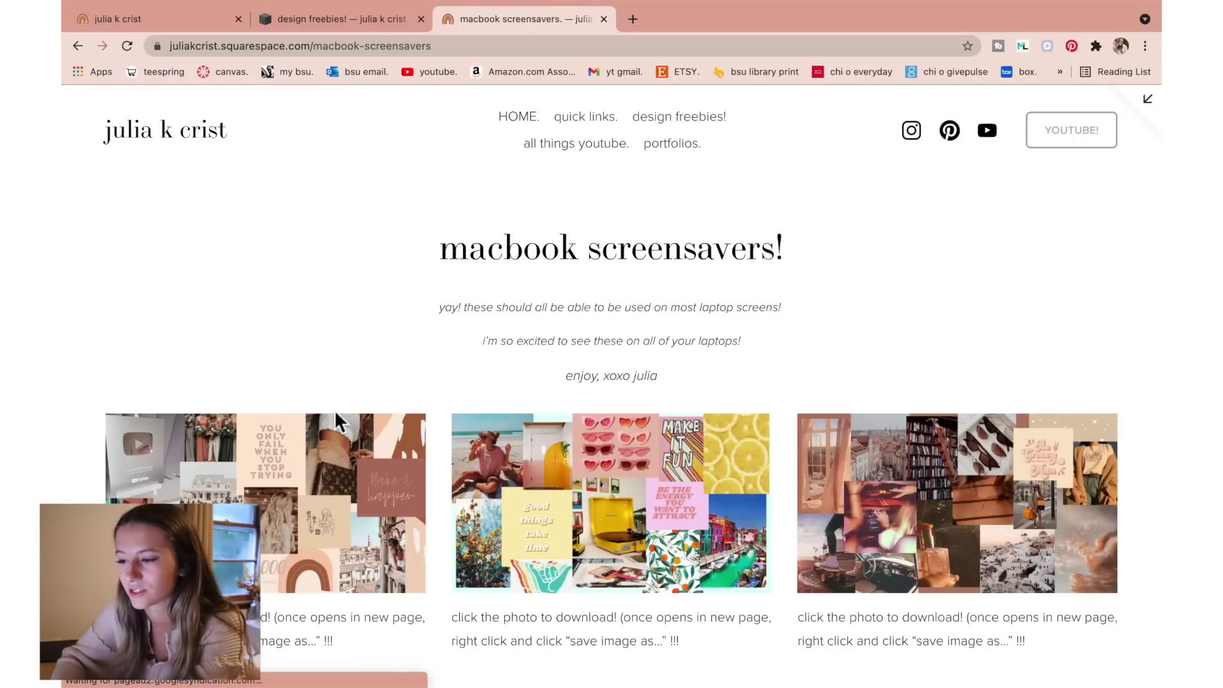
scroll(498, 394, down, 3)
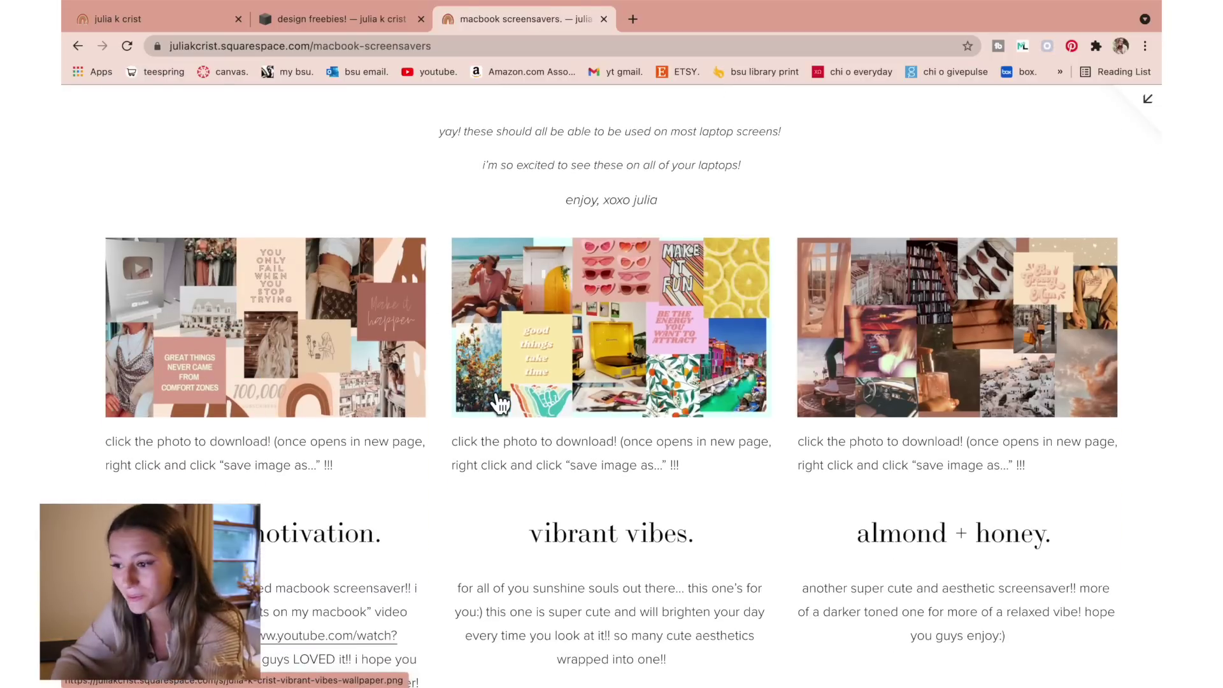
scroll(500, 402, down, 15)
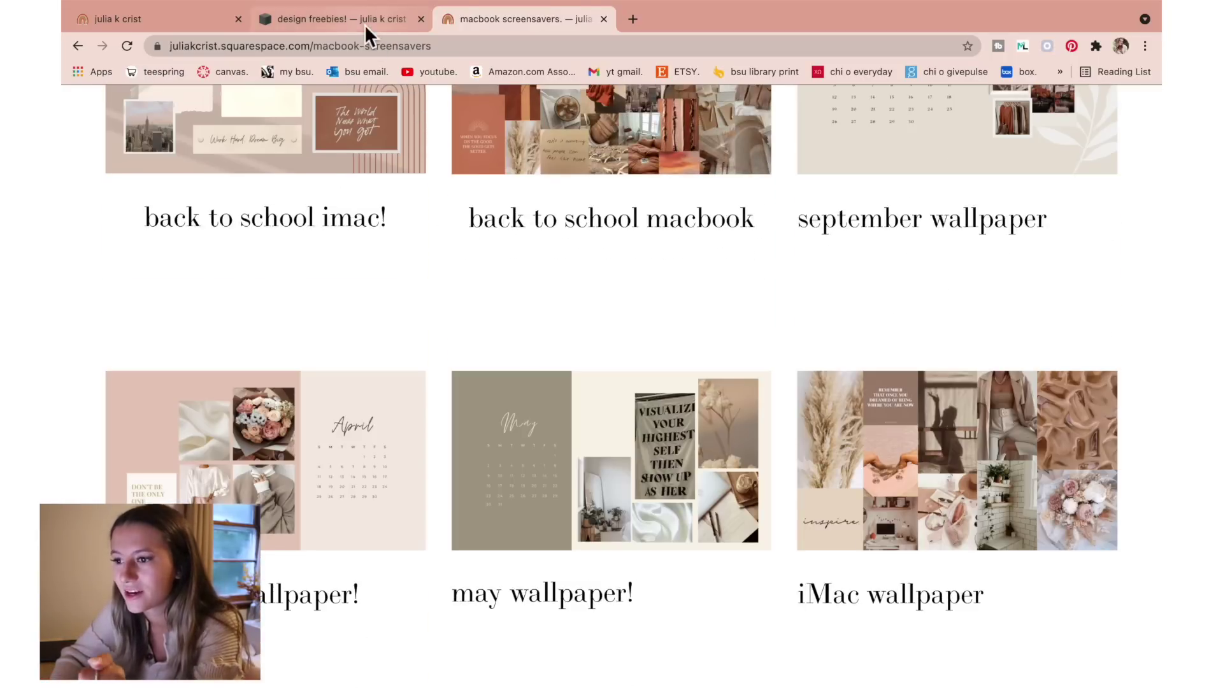
click(364, 24)
scroll(486, 311, down, 4)
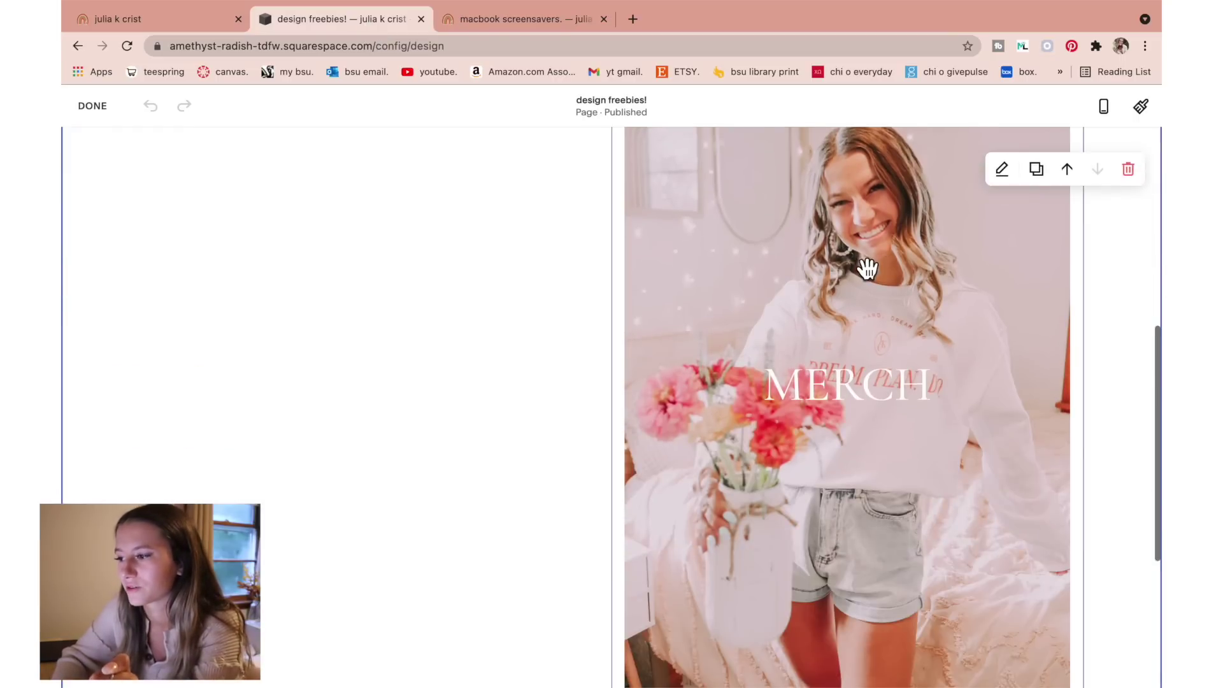
scroll(867, 269, up, 3)
Add a Not Linked page named 'macbook screensavers.' and reopen the design freebies page.
click(882, 258)
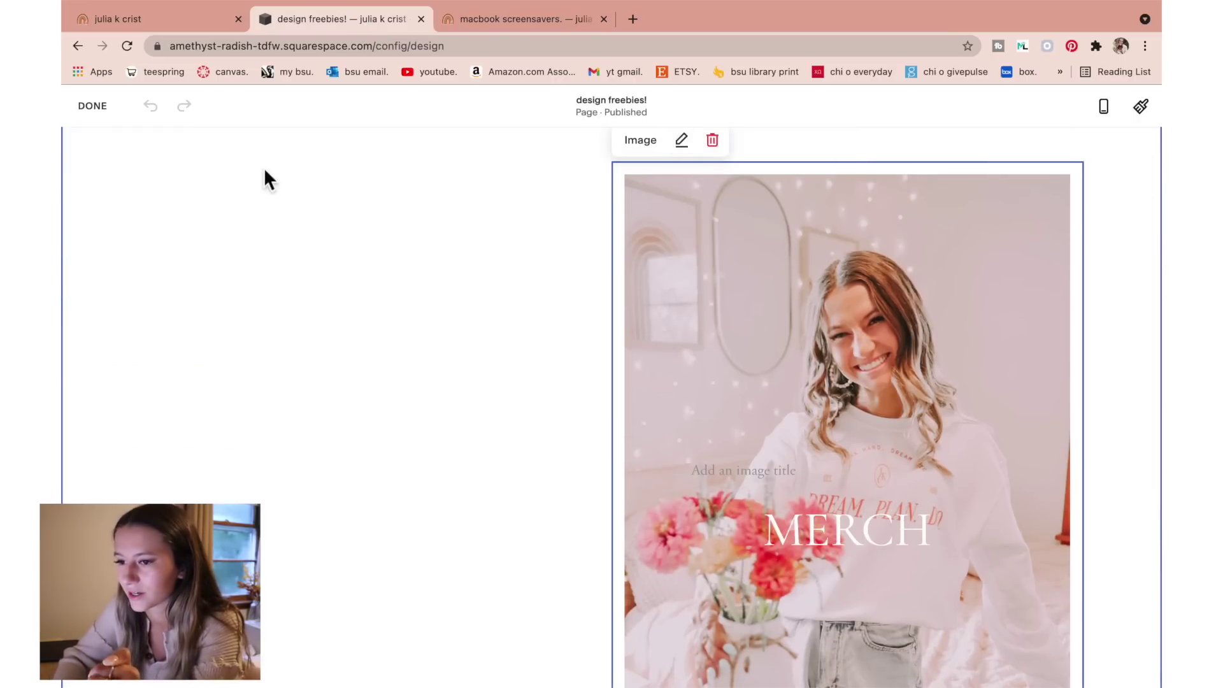
click(121, 105)
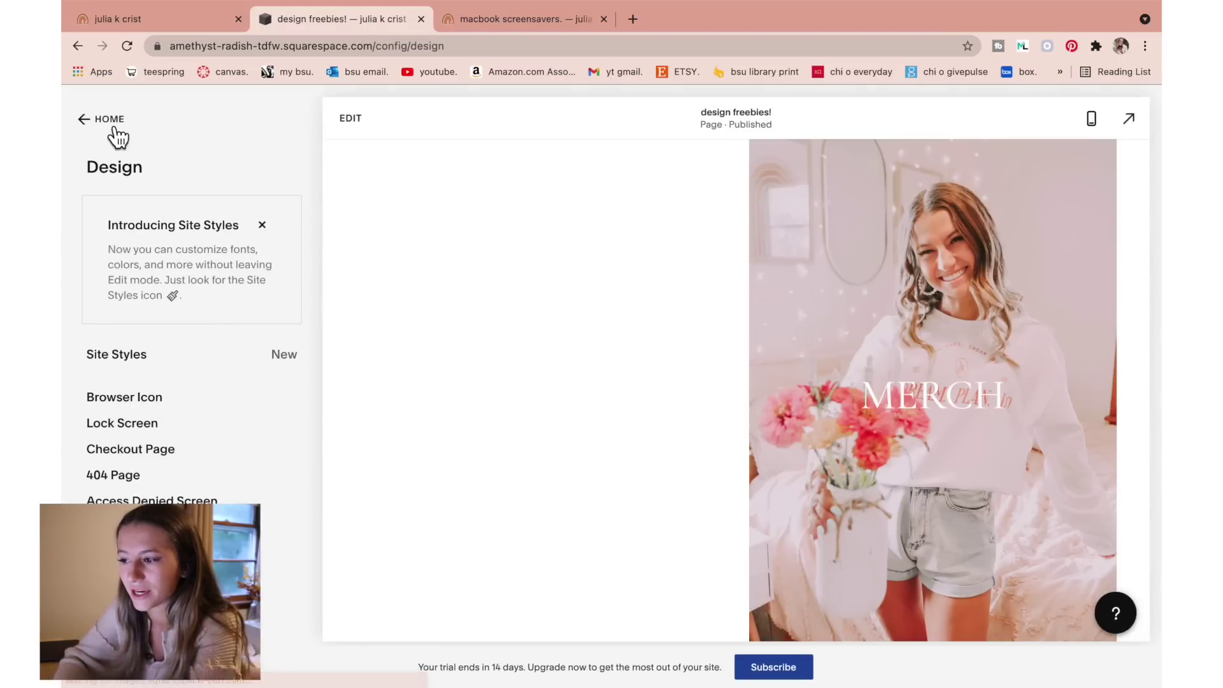
click(108, 121)
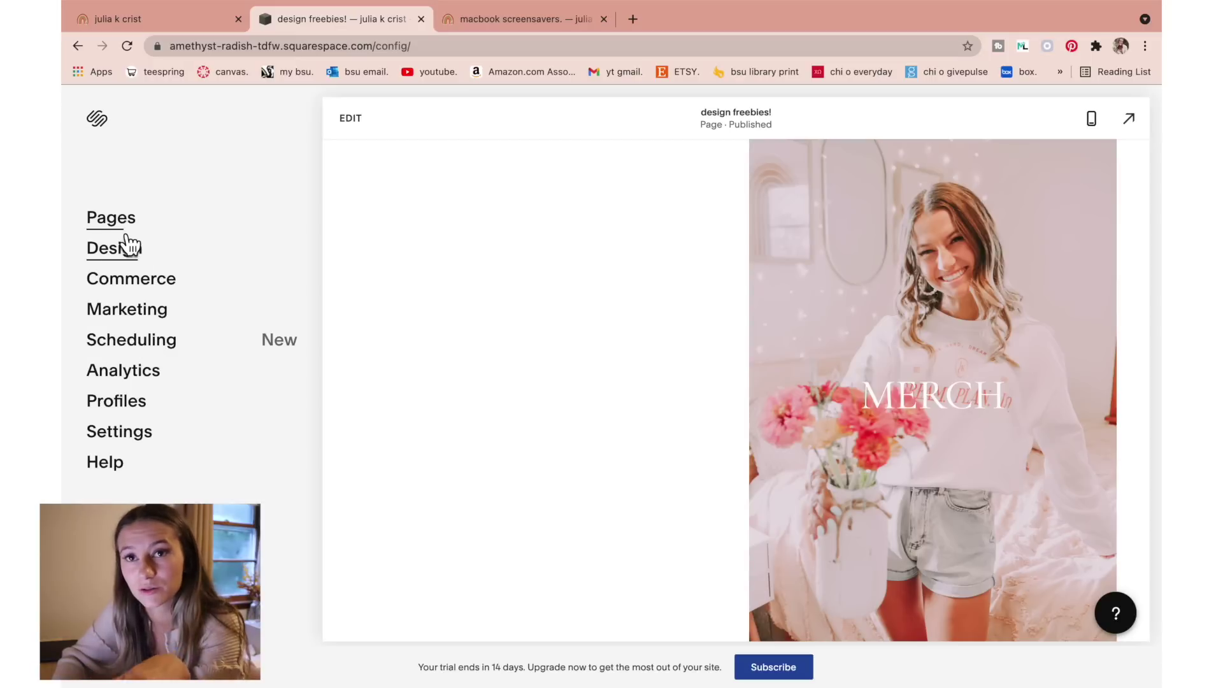
click(131, 233)
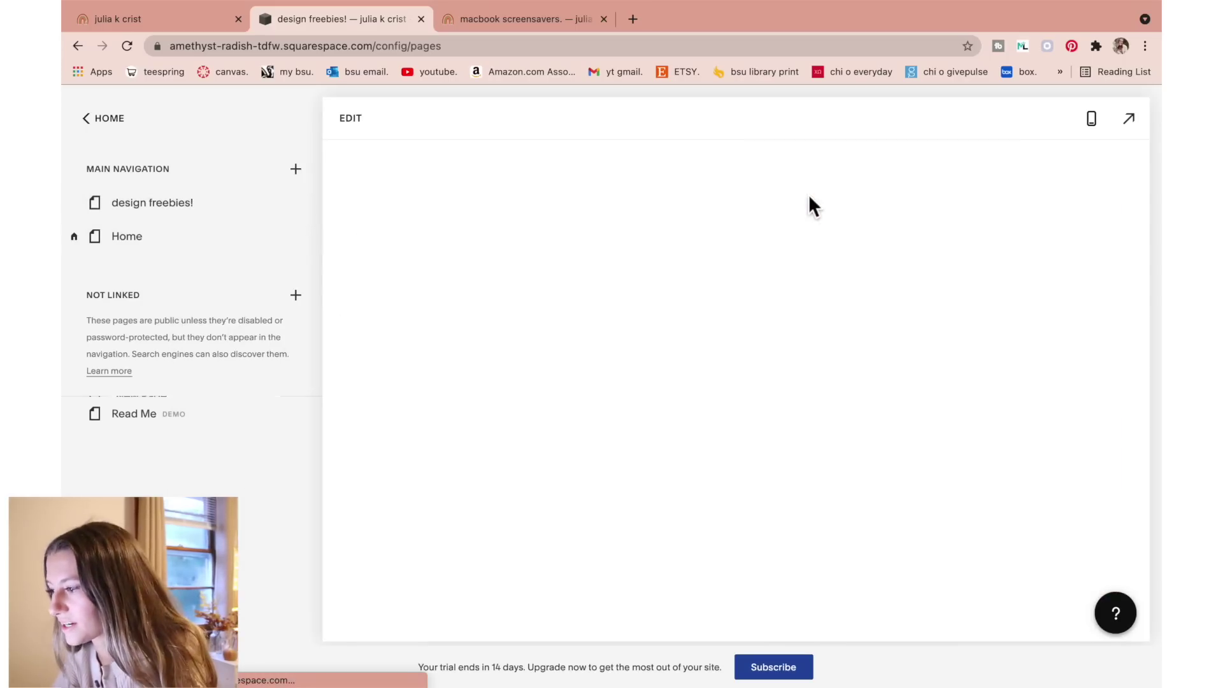
text(macbook screensavers.)
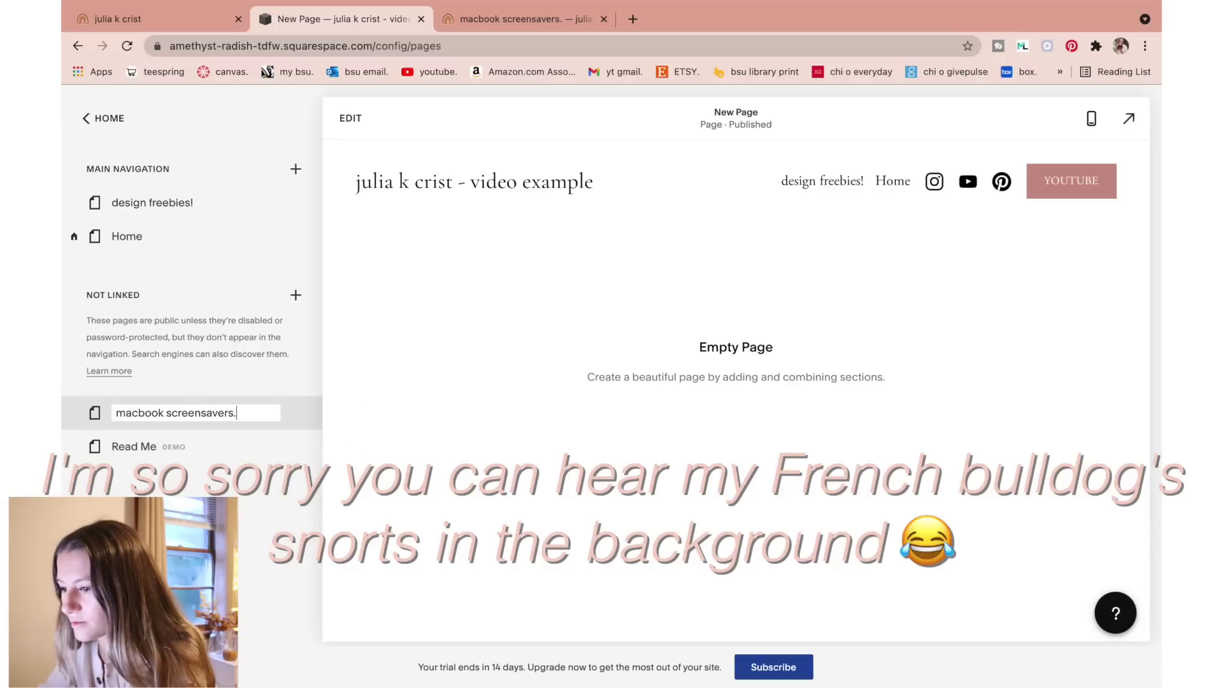
key(Return)
click(186, 211)
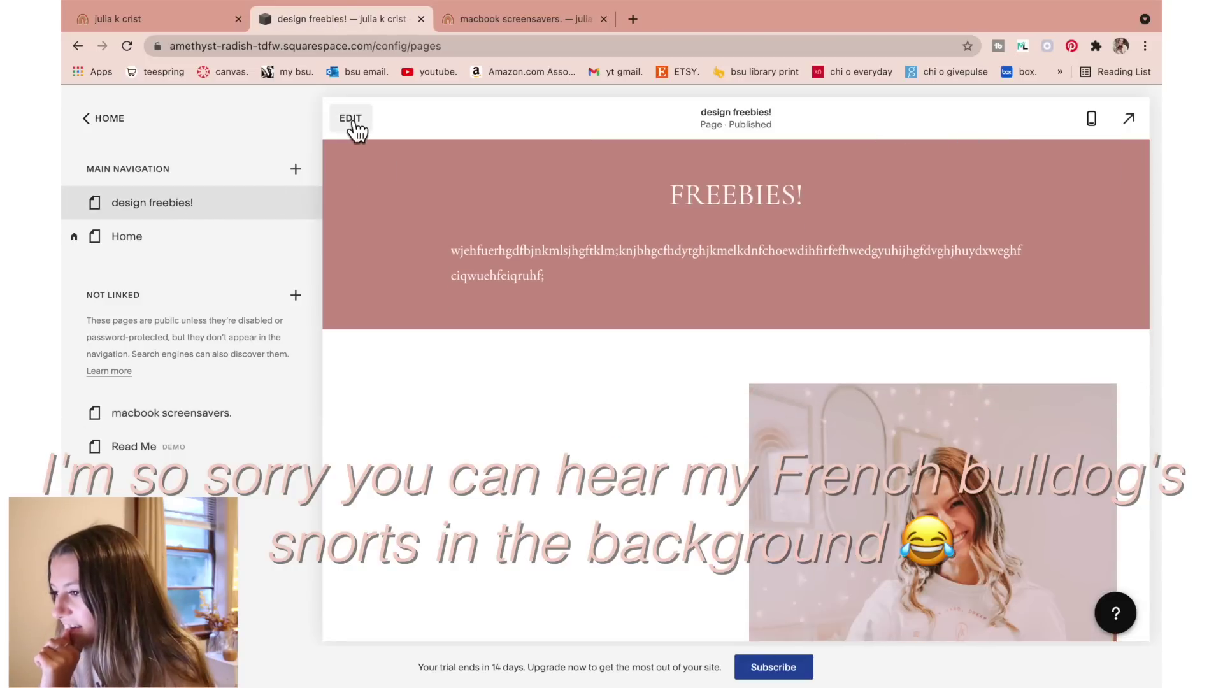
Set the MERCH image's link to apply to the whole image.
click(352, 119)
scroll(547, 287, down, 3)
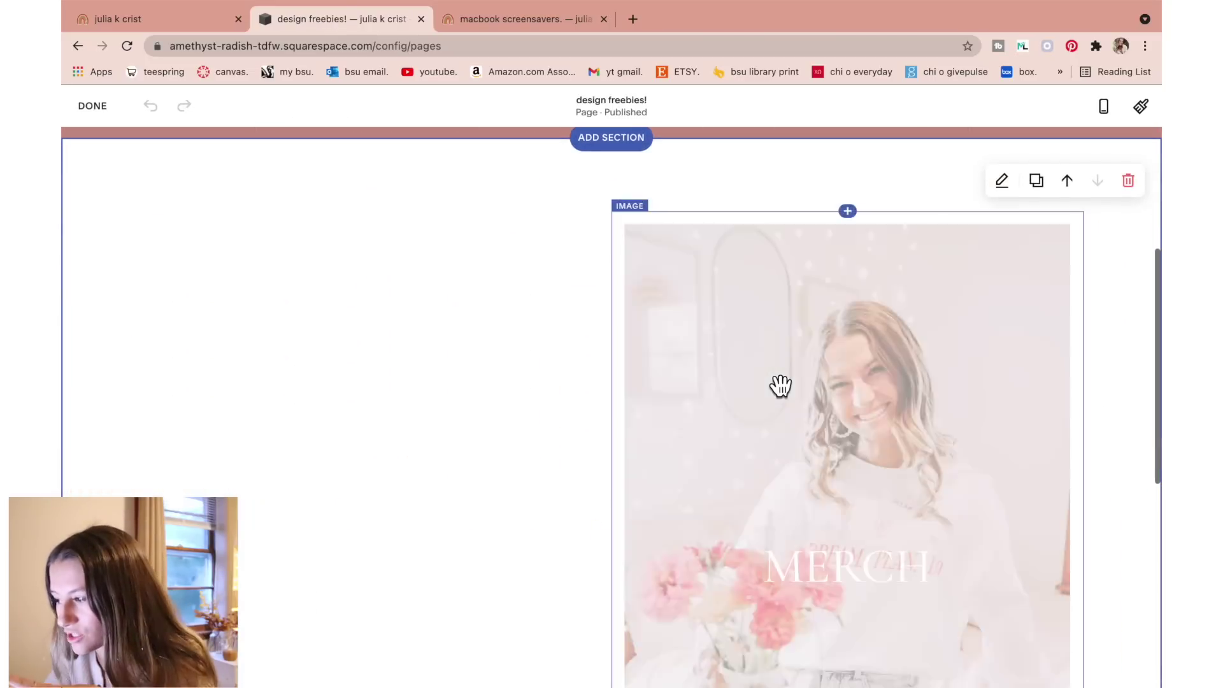
mouse_move(778, 384)
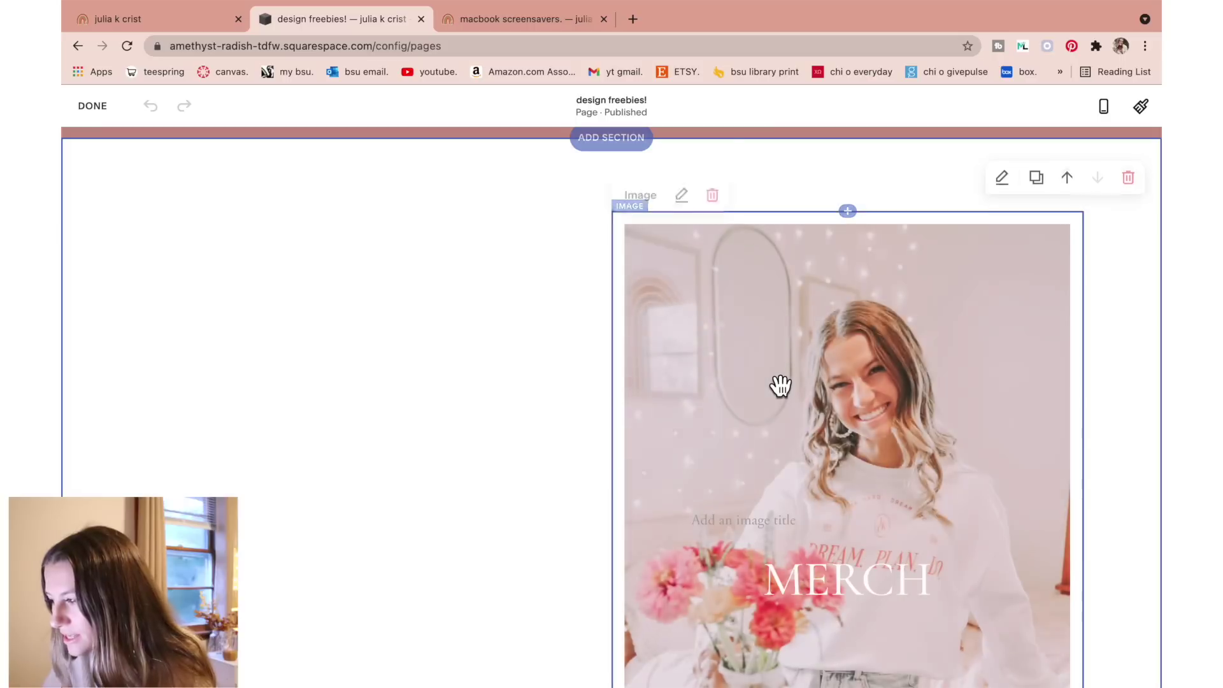
click(681, 190)
scroll(1039, 492, down, 1)
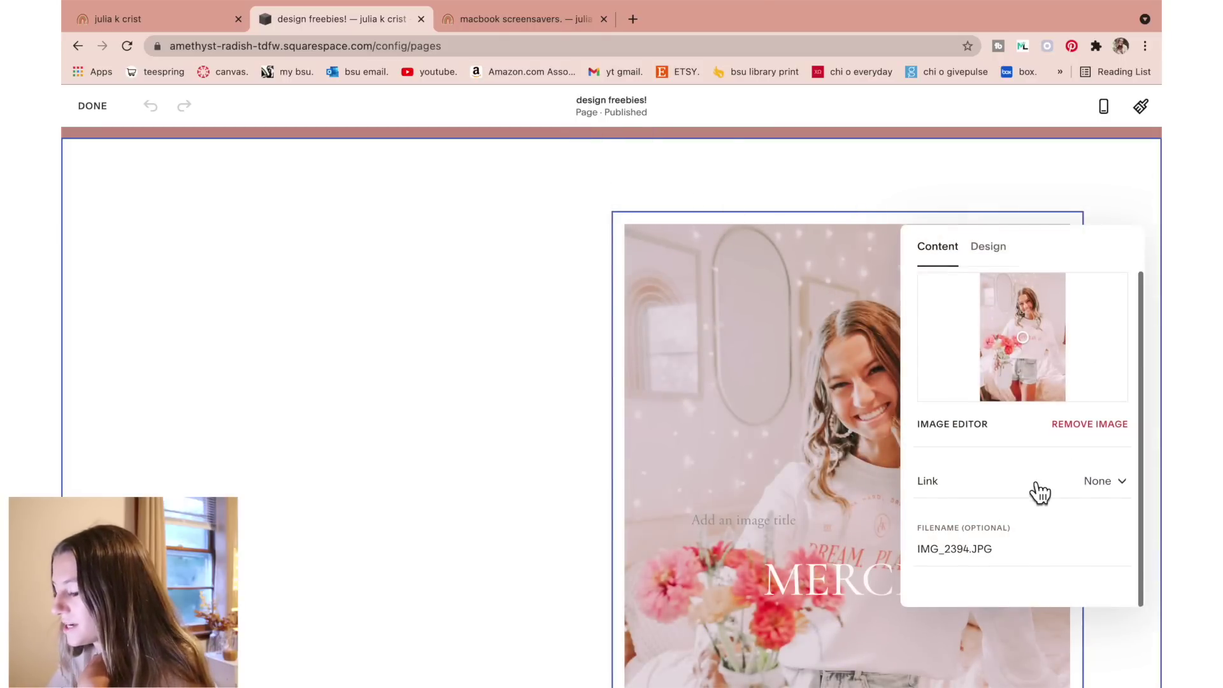
click(1100, 498)
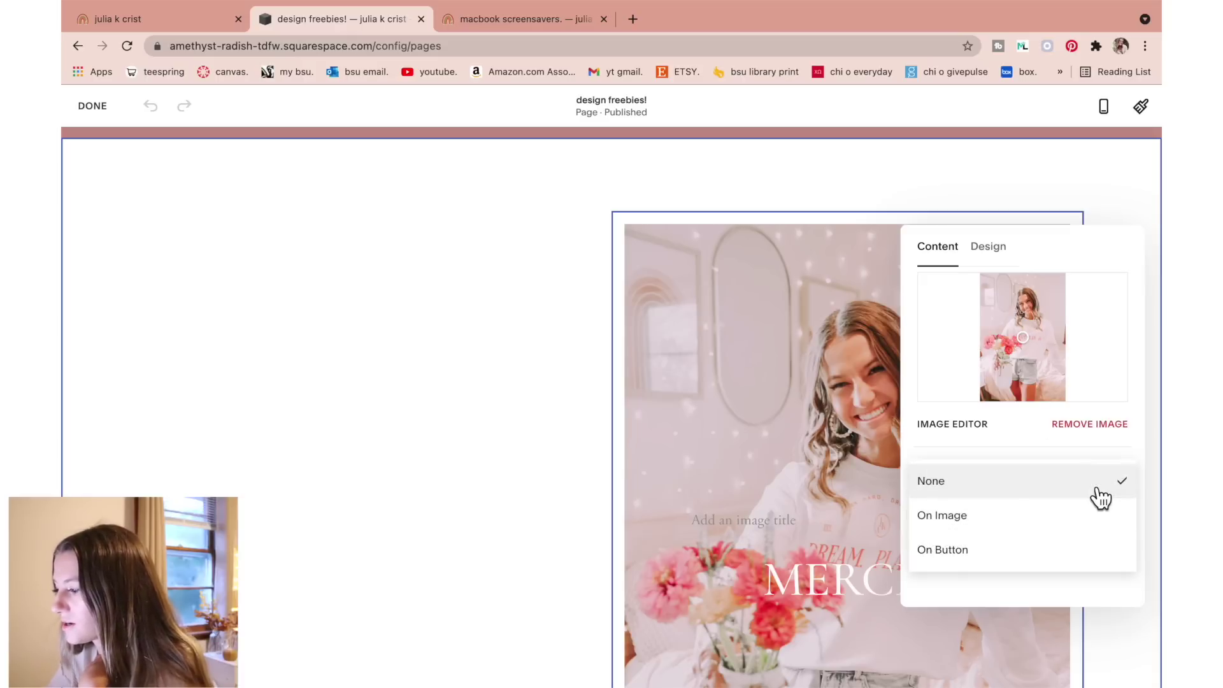
click(978, 513)
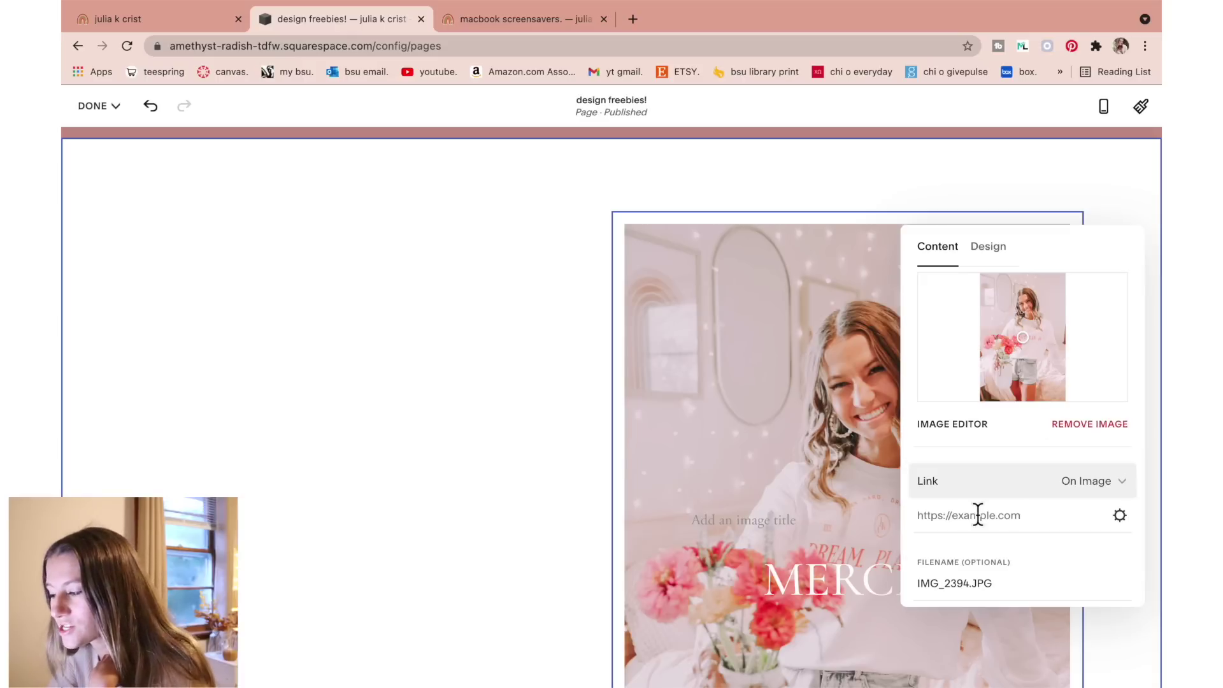
Link the MERCH image to the macbook screensavers. page, save, and test the link.
scroll(978, 515, down, 2)
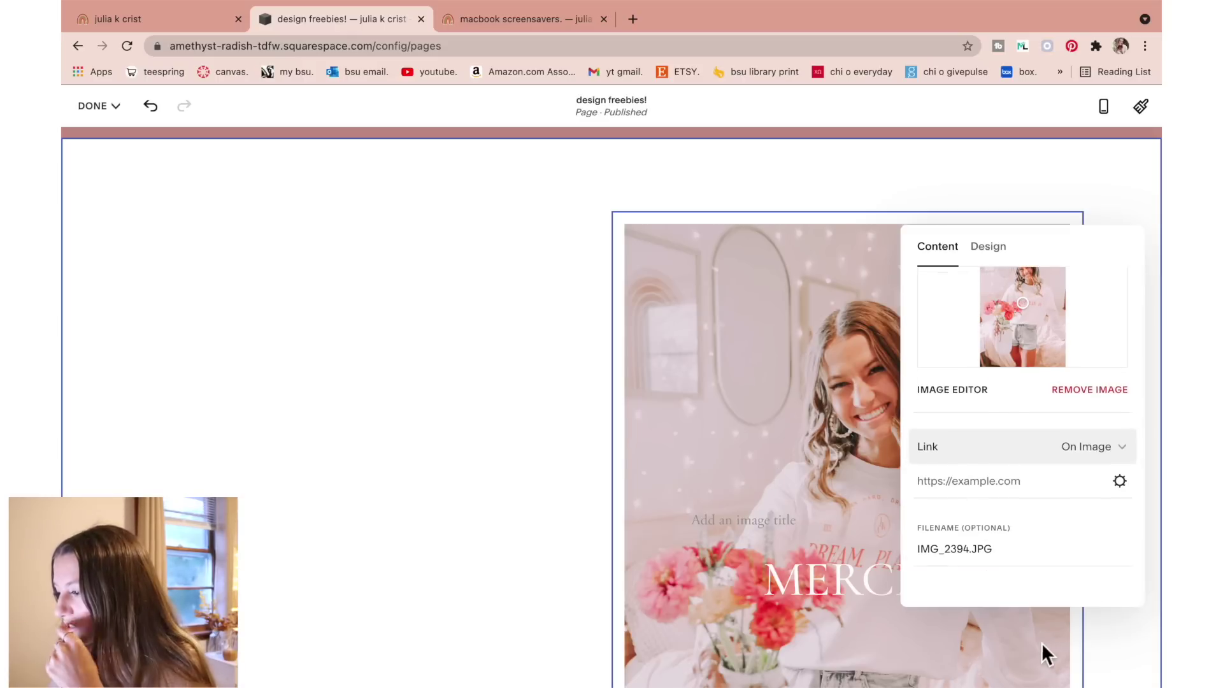
click(1120, 481)
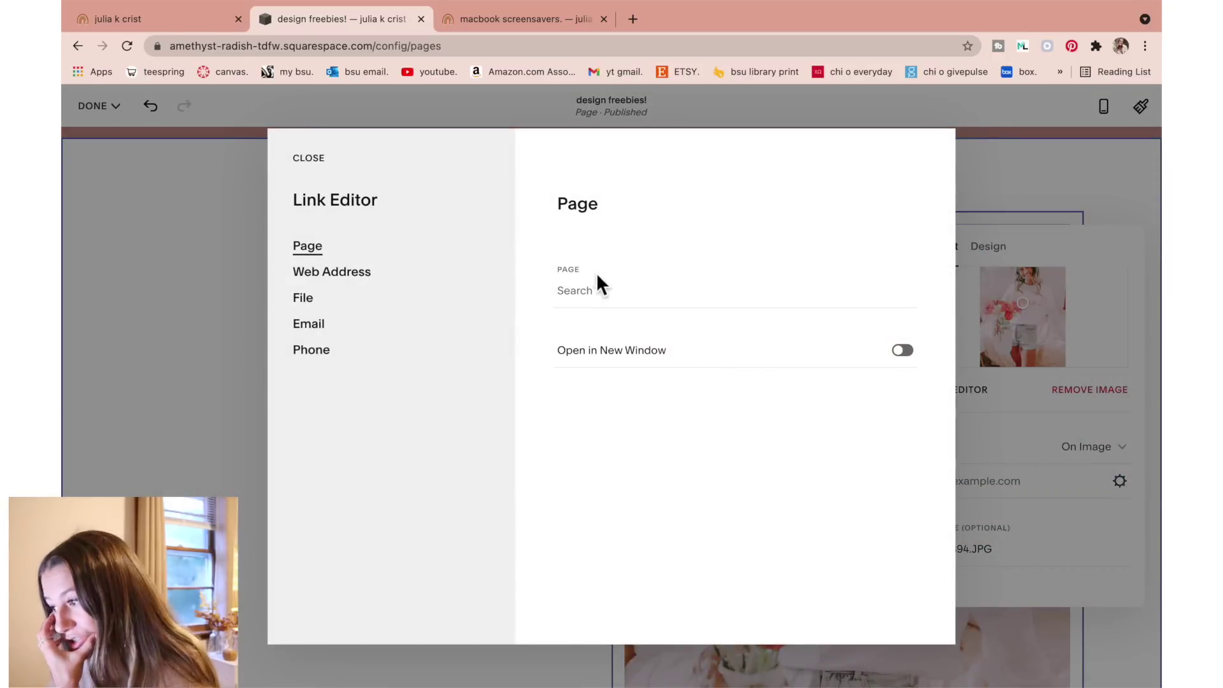
click(590, 289)
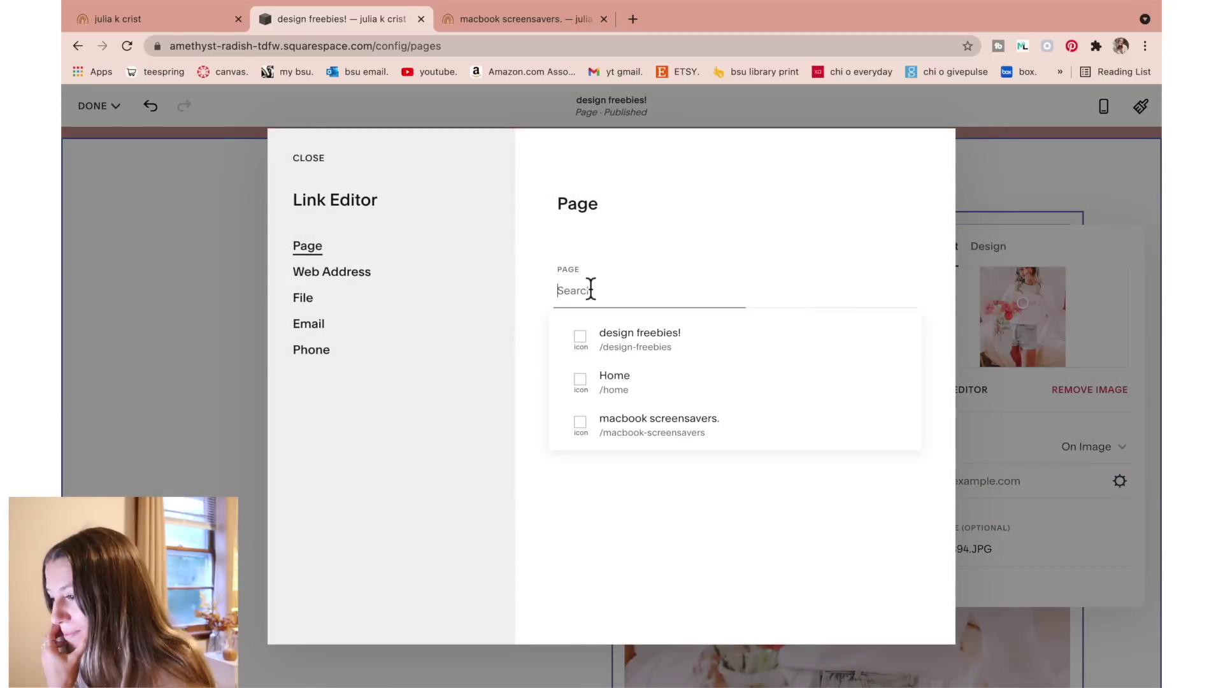
click(648, 442)
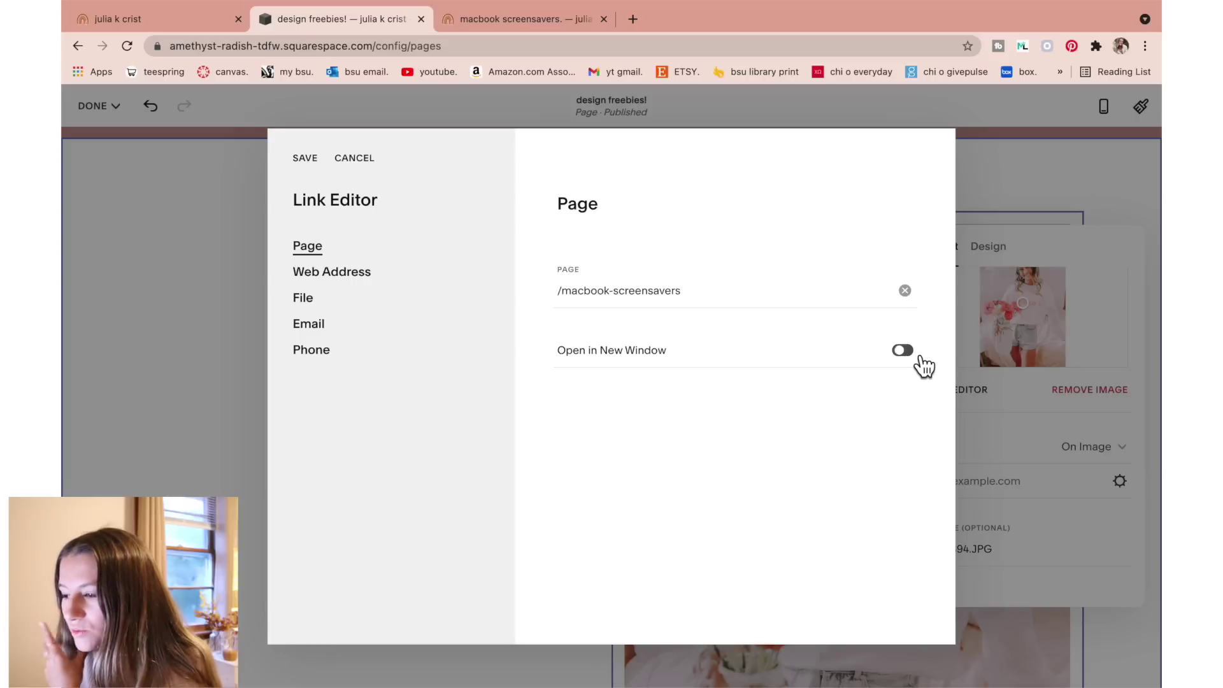
click(305, 158)
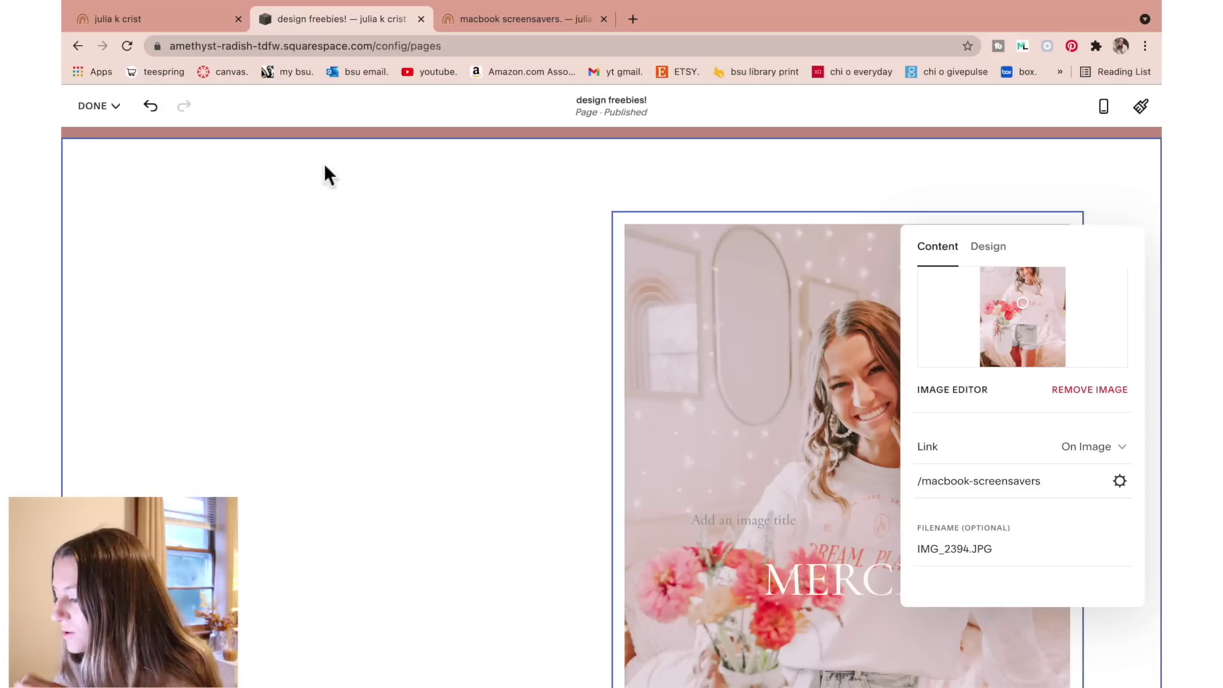
click(101, 107)
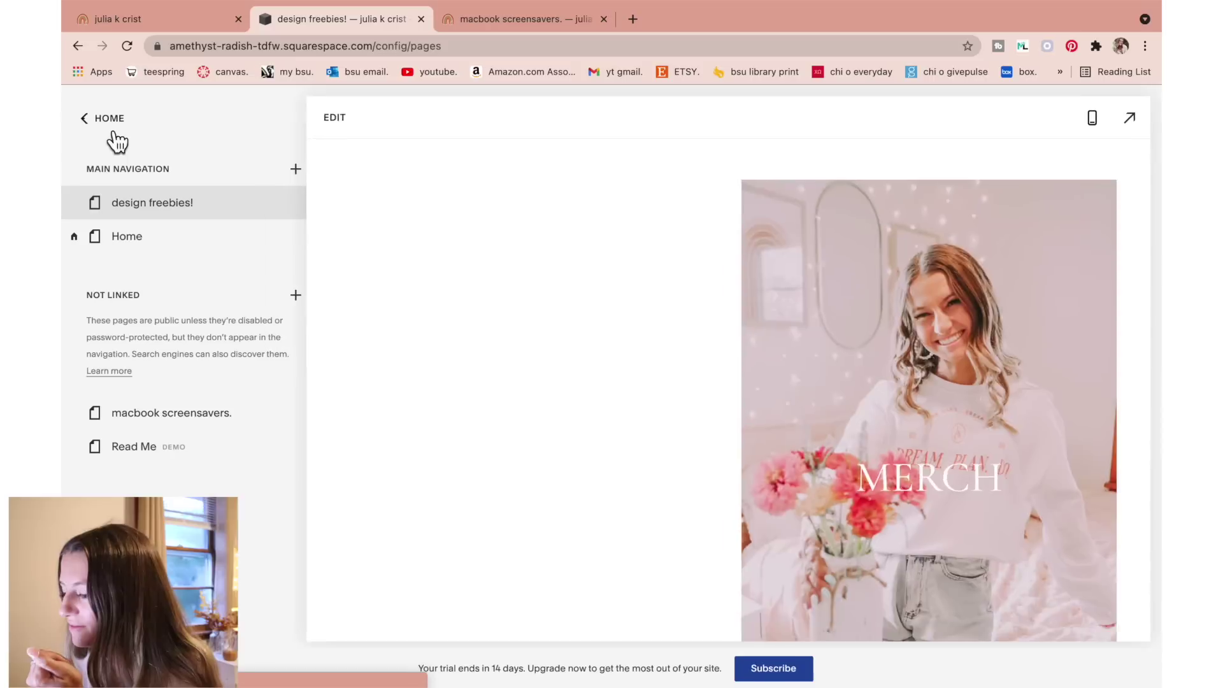
click(808, 329)
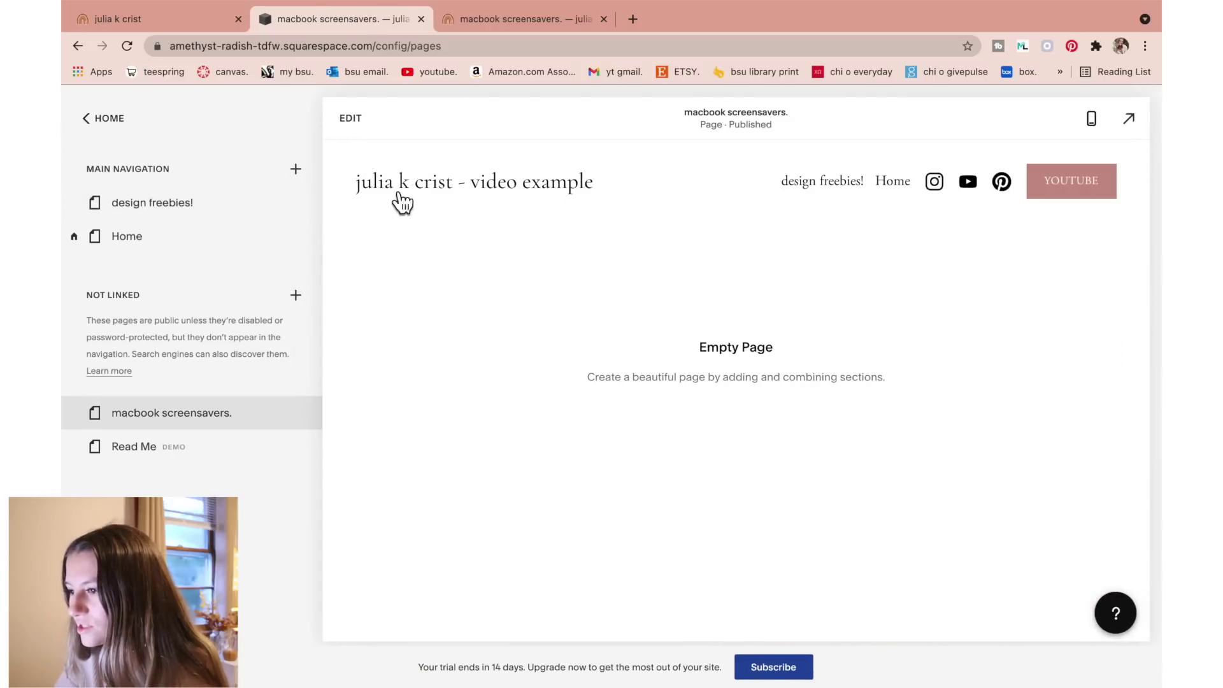
Add the mountain hero section with the heading 'MACBOOK SCREENSAVERS!' to the macbook screensavers page.
click(359, 128)
click(580, 377)
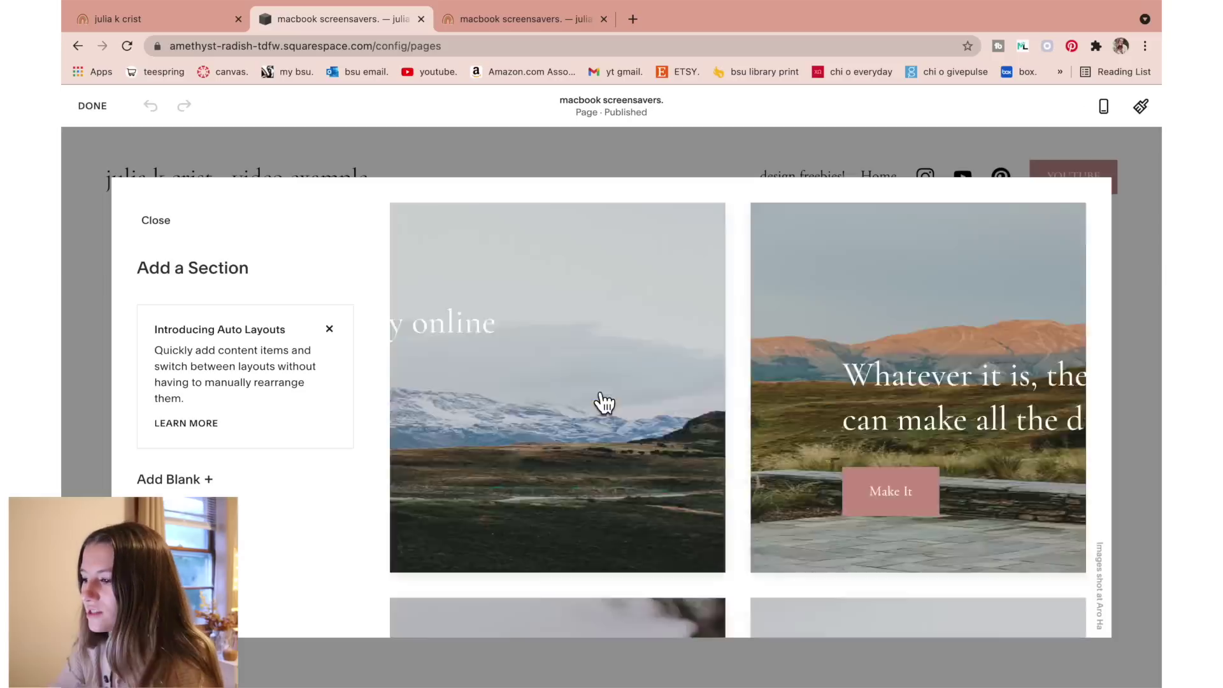
click(486, 290)
click(794, 381)
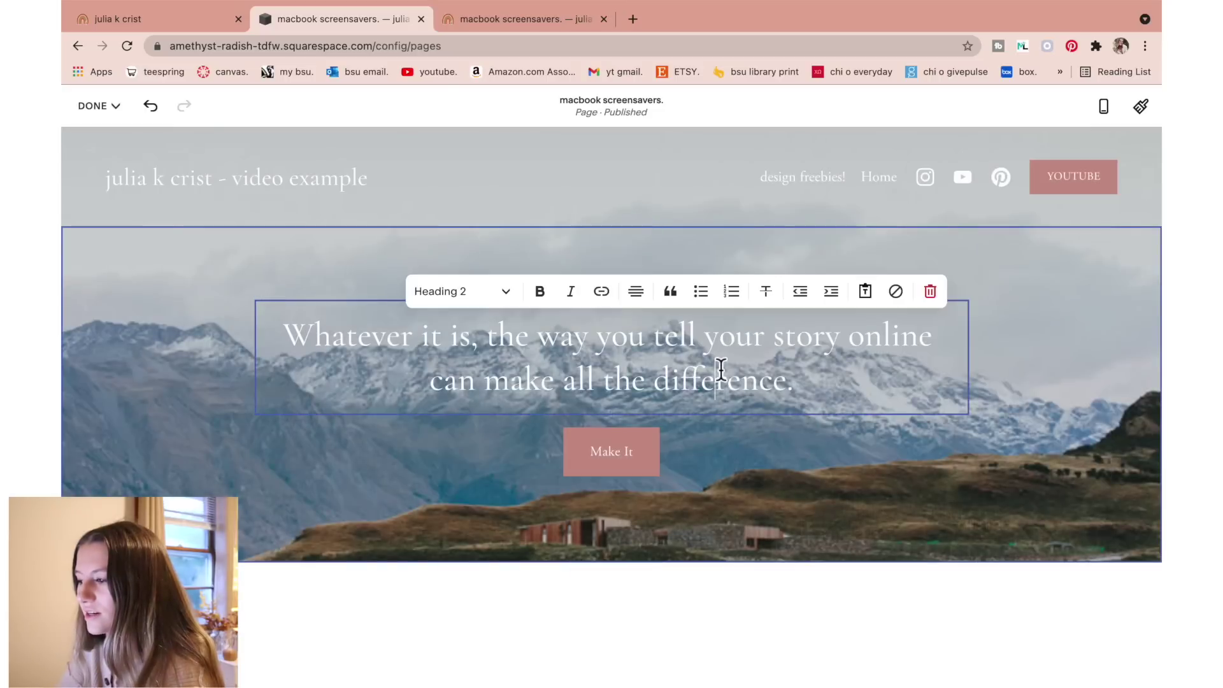
drag(793, 381, 206, 337)
text(MACBOOK)
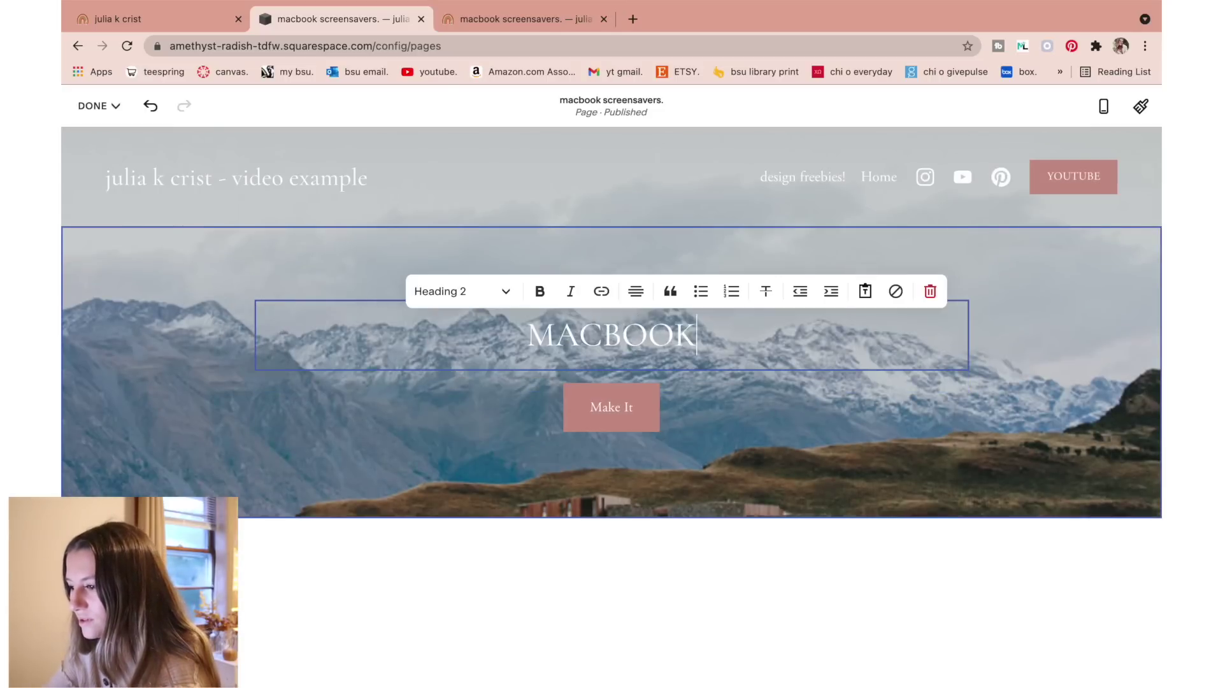
text( SCREENSAVERS!)
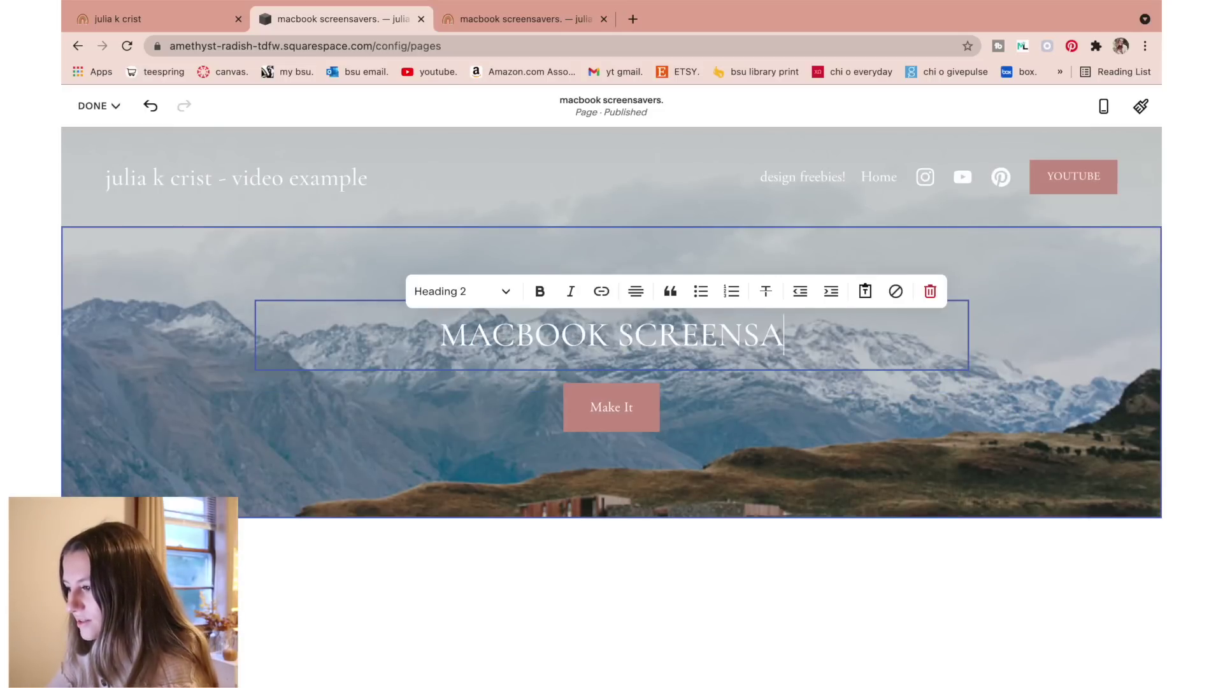
click(313, 535)
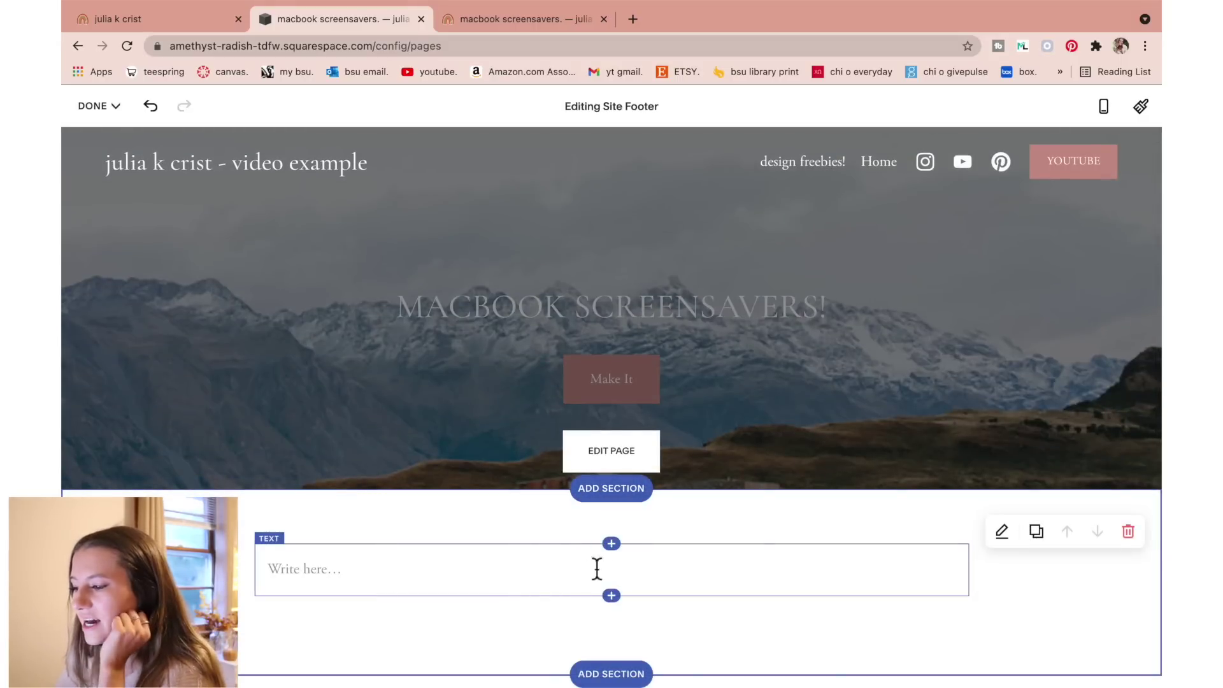
Add a blank section with an image block showing the uploaded September 2021 calendar image.
click(611, 543)
click(191, 476)
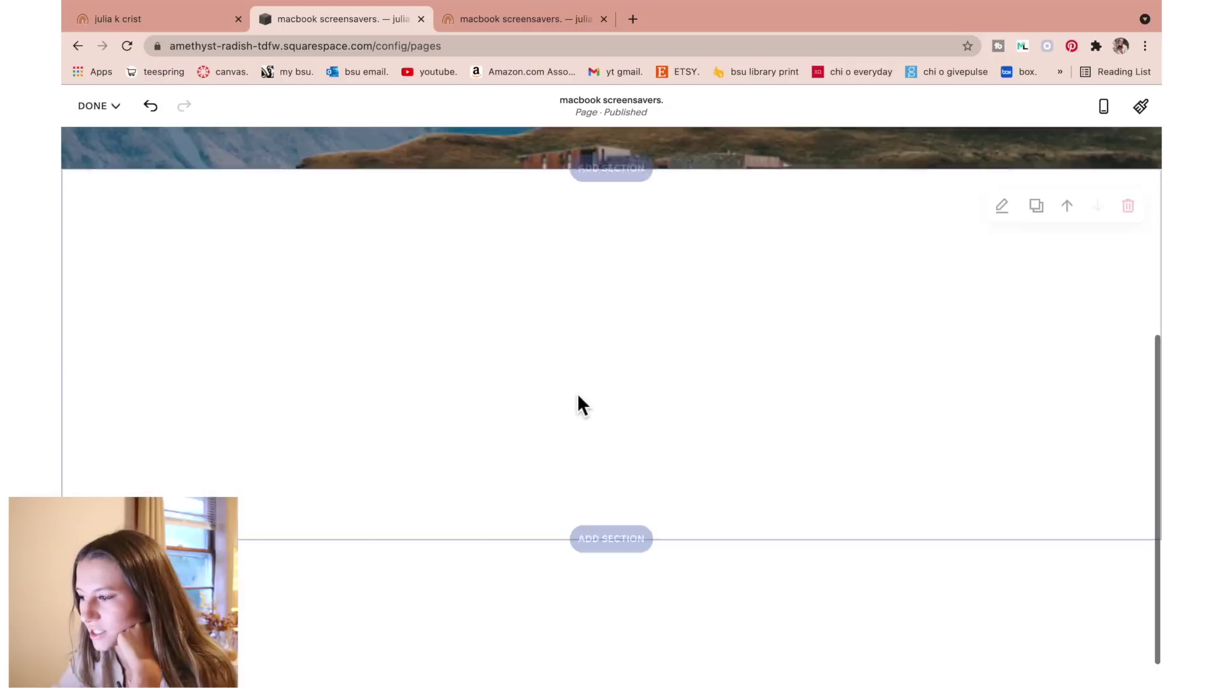
click(611, 380)
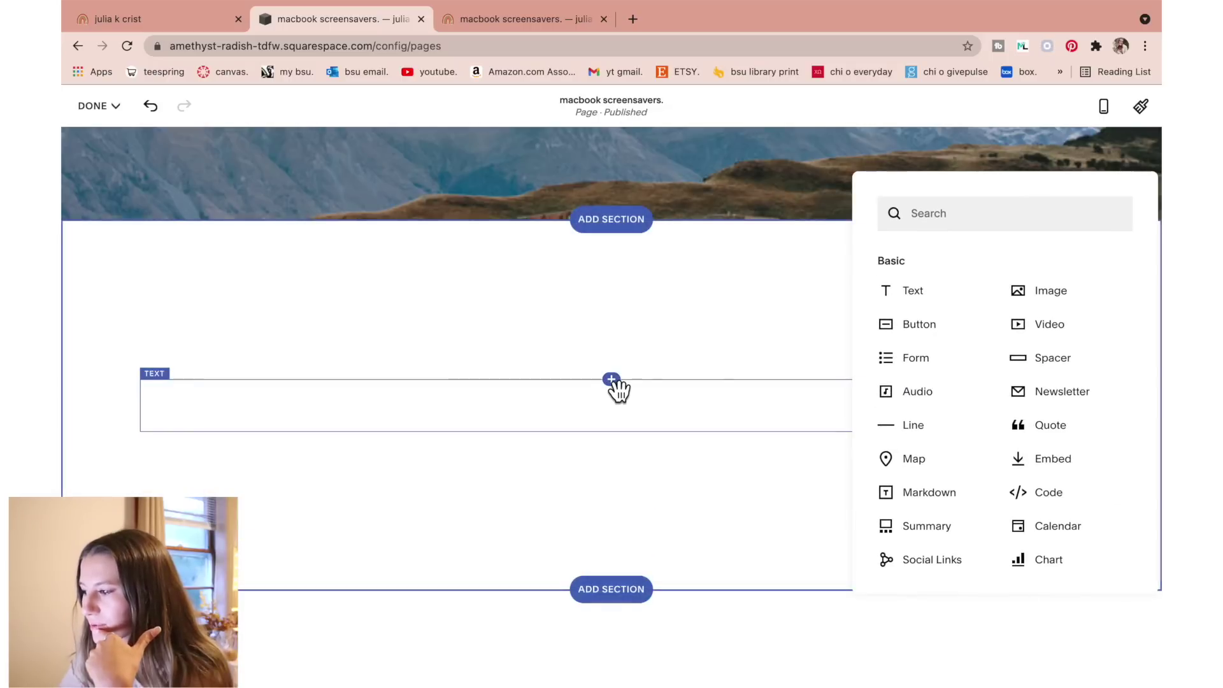
click(1061, 287)
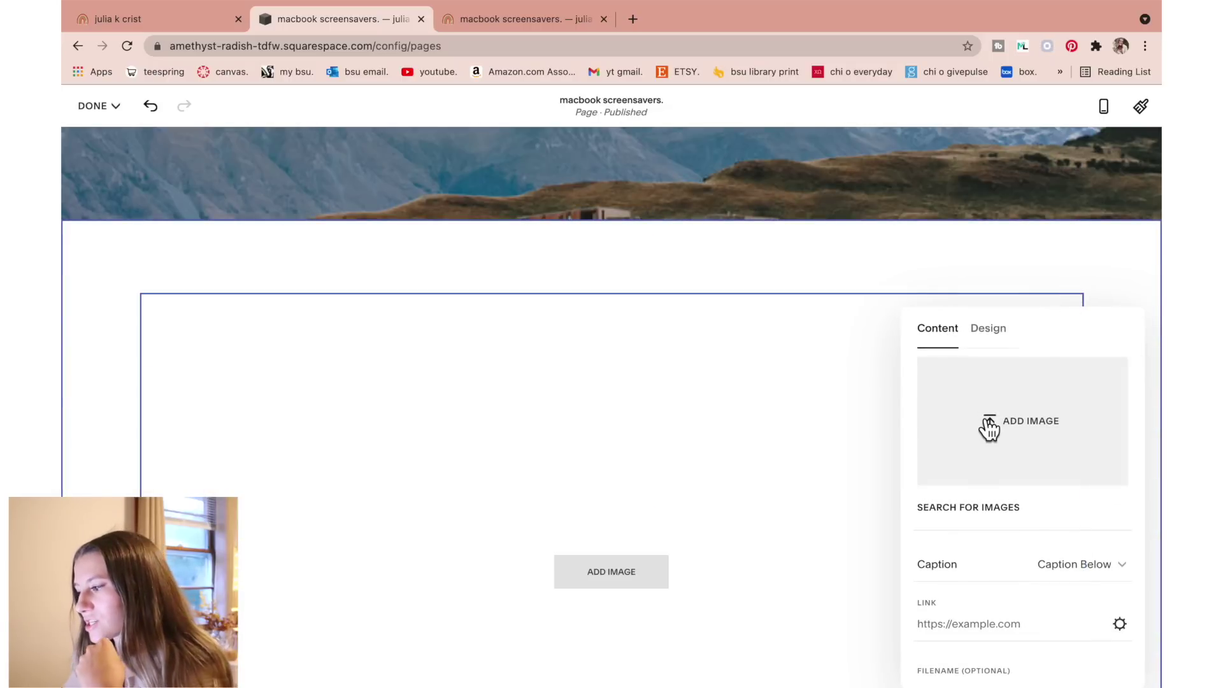
click(989, 423)
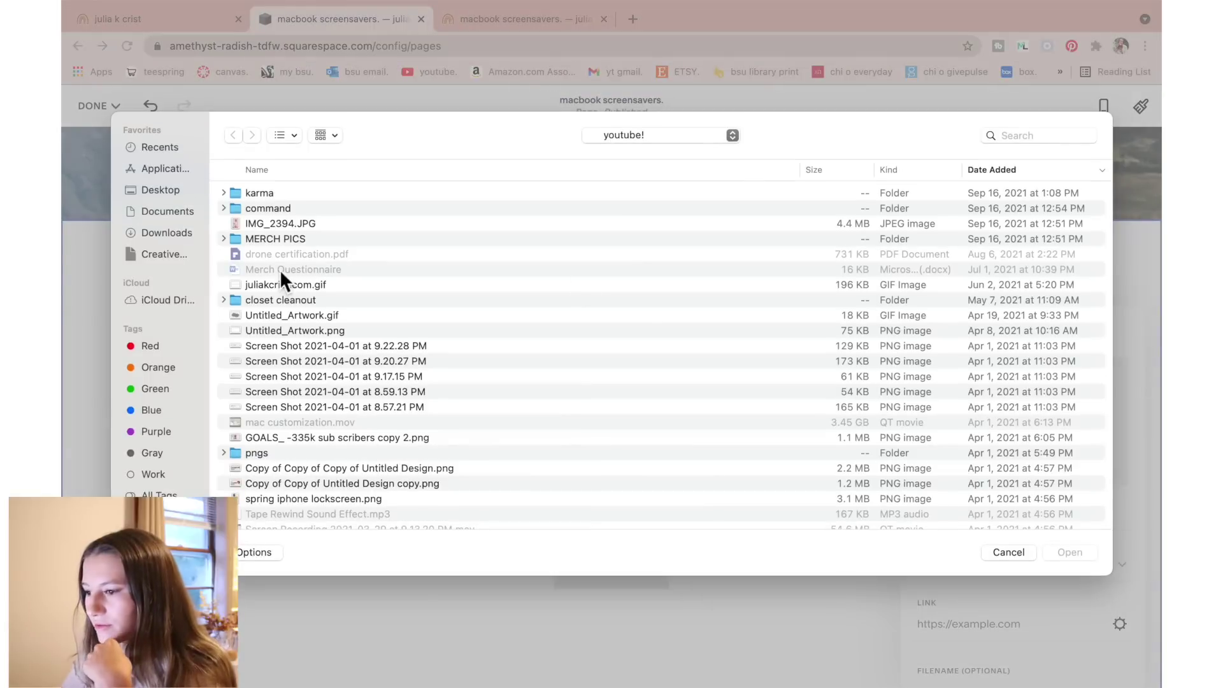
scroll(282, 280, down, 10)
click(300, 396)
click(1070, 551)
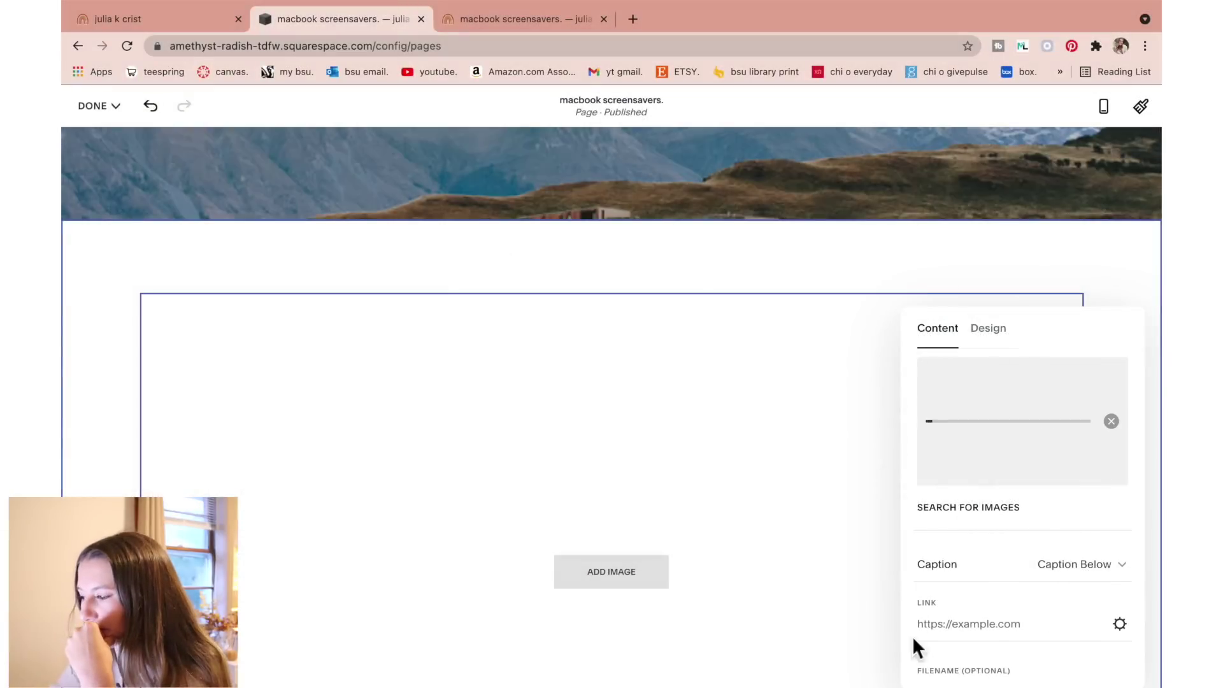
Link the calendar image to the uploaded file sept wallpaper.png for download.
scroll(1026, 577, down, 2)
click(1021, 564)
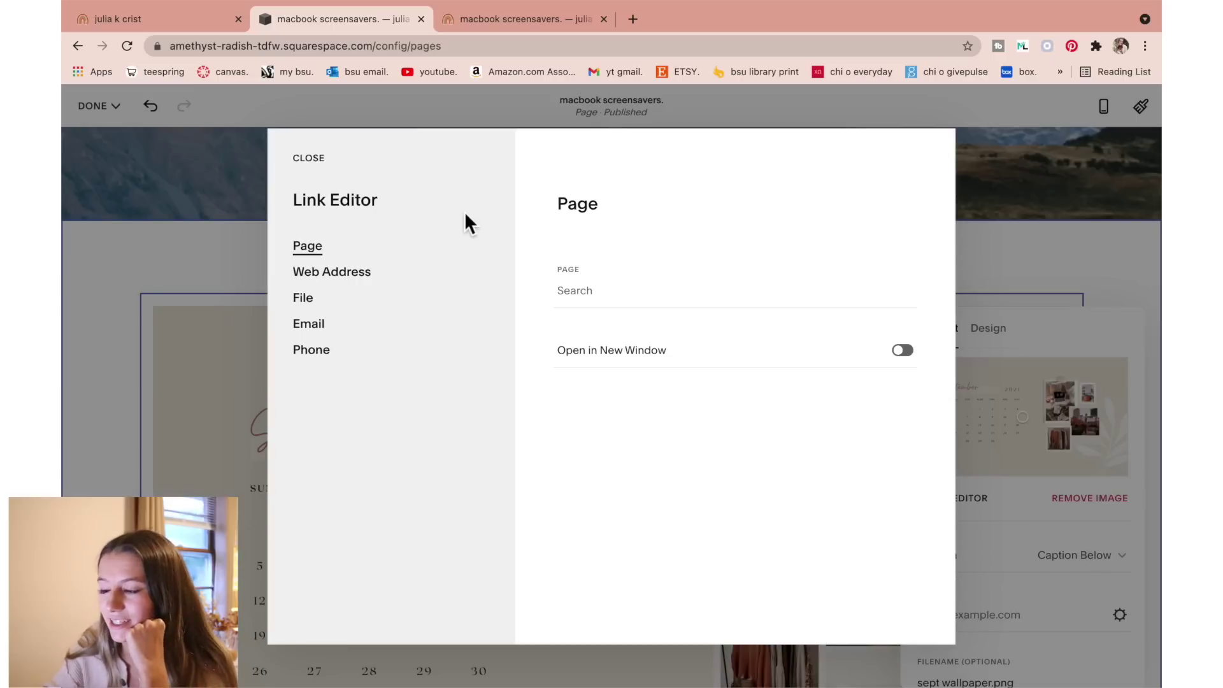
click(318, 312)
click(736, 258)
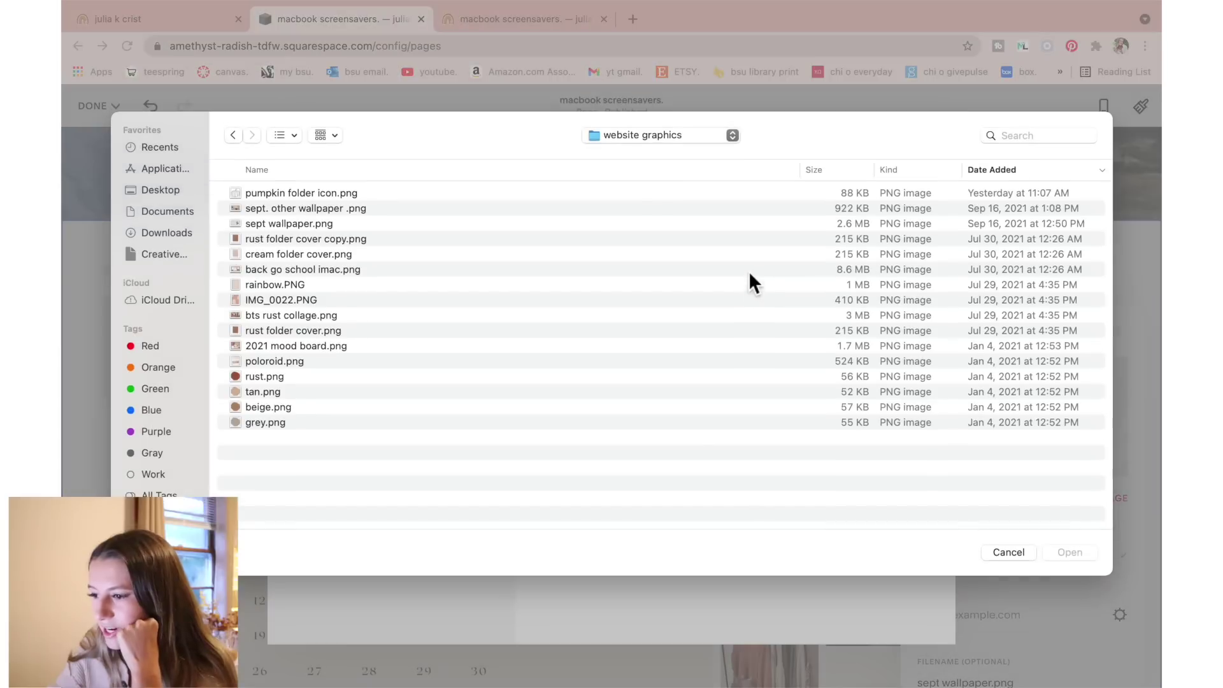
click(302, 213)
click(302, 223)
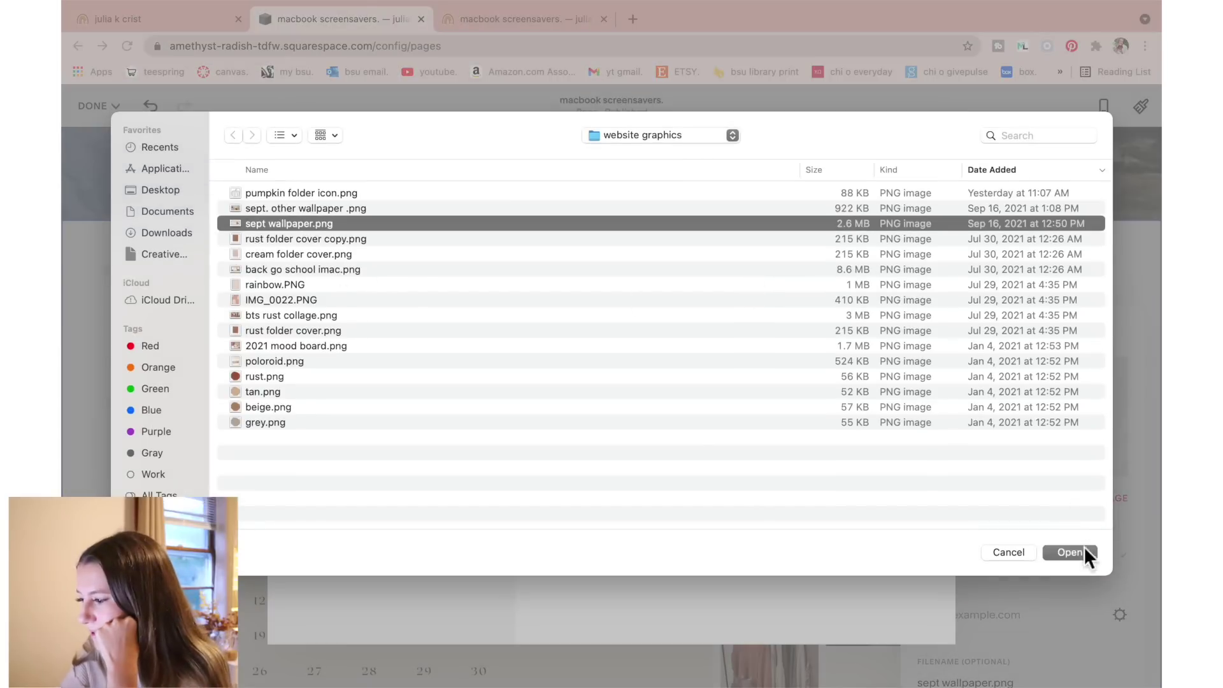
click(1071, 551)
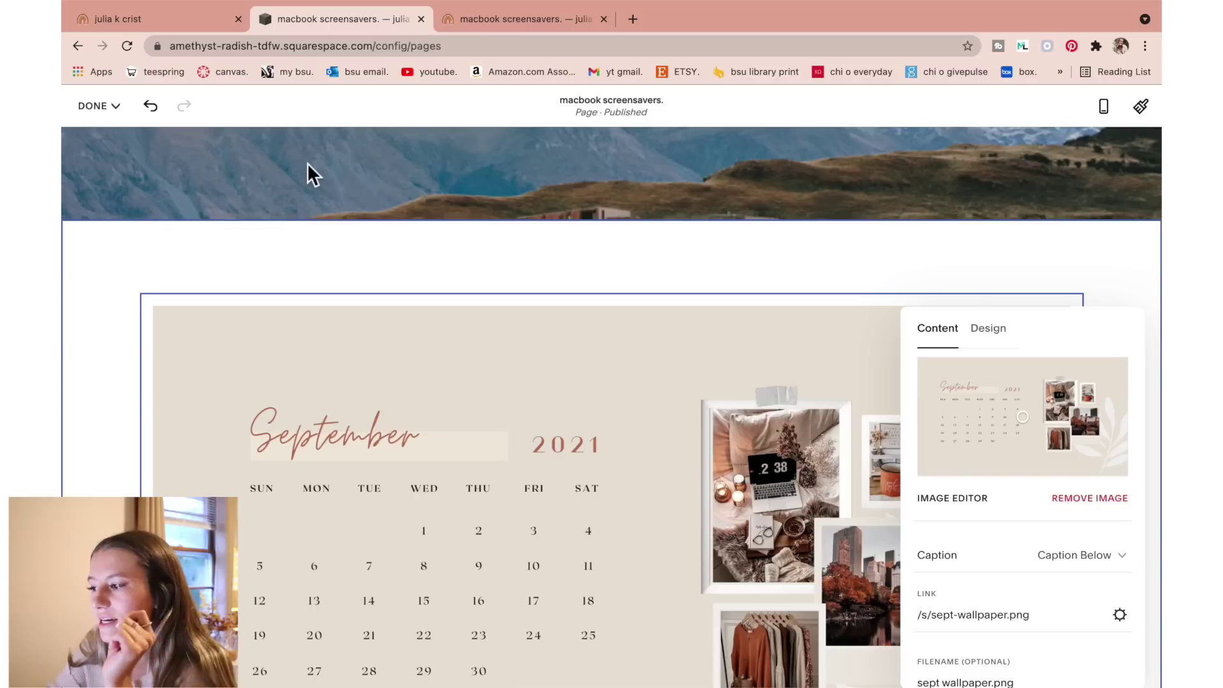
scroll(760, 330, down, 3)
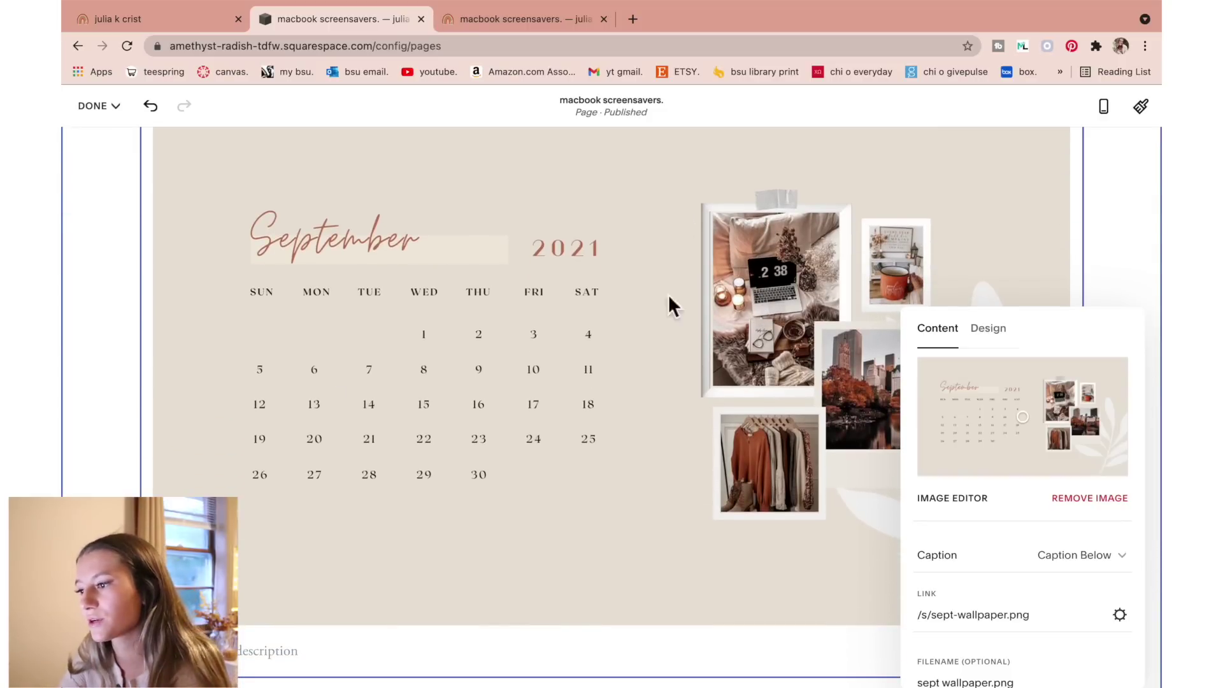
scroll(424, 372, up, 1)
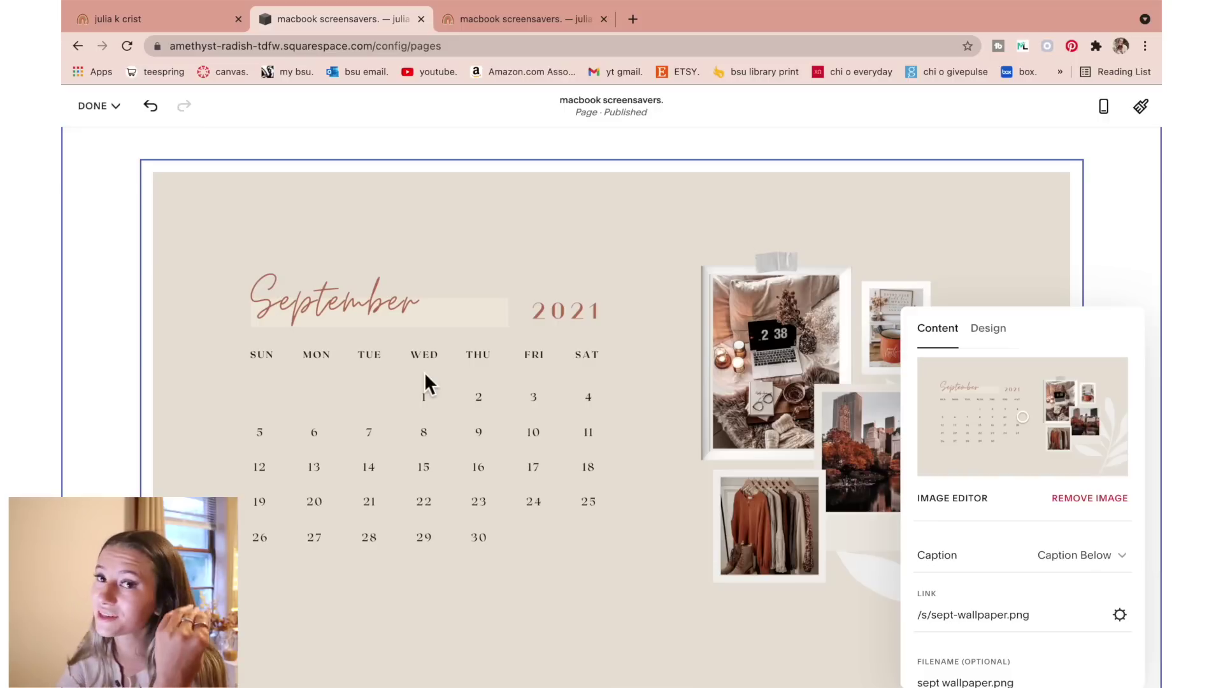
Remove the banner's mountain photo and apply the Bright 2 colour theme.
click(121, 105)
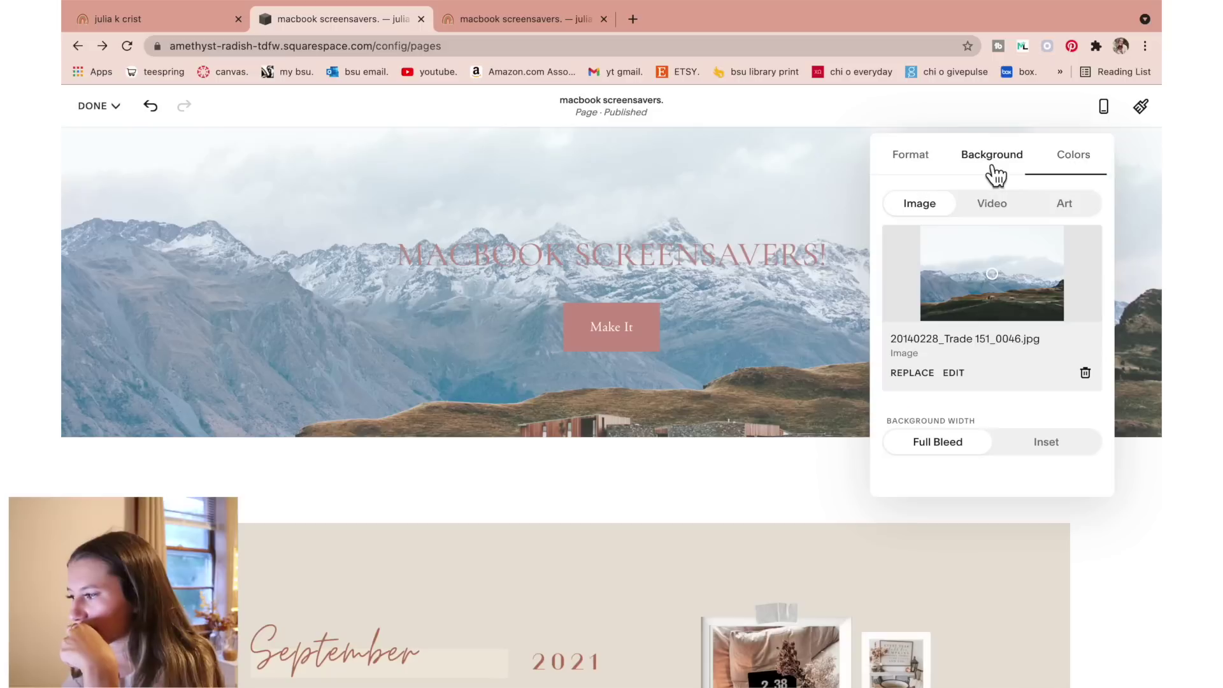
click(1086, 373)
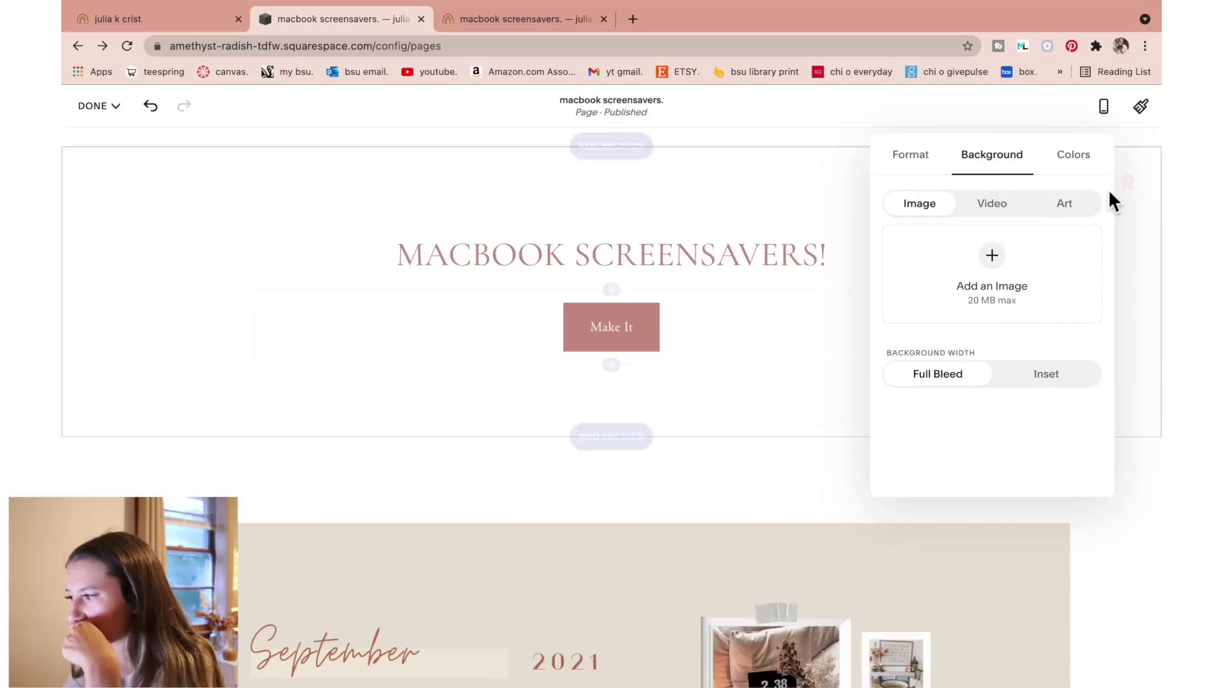
click(1073, 167)
click(1024, 460)
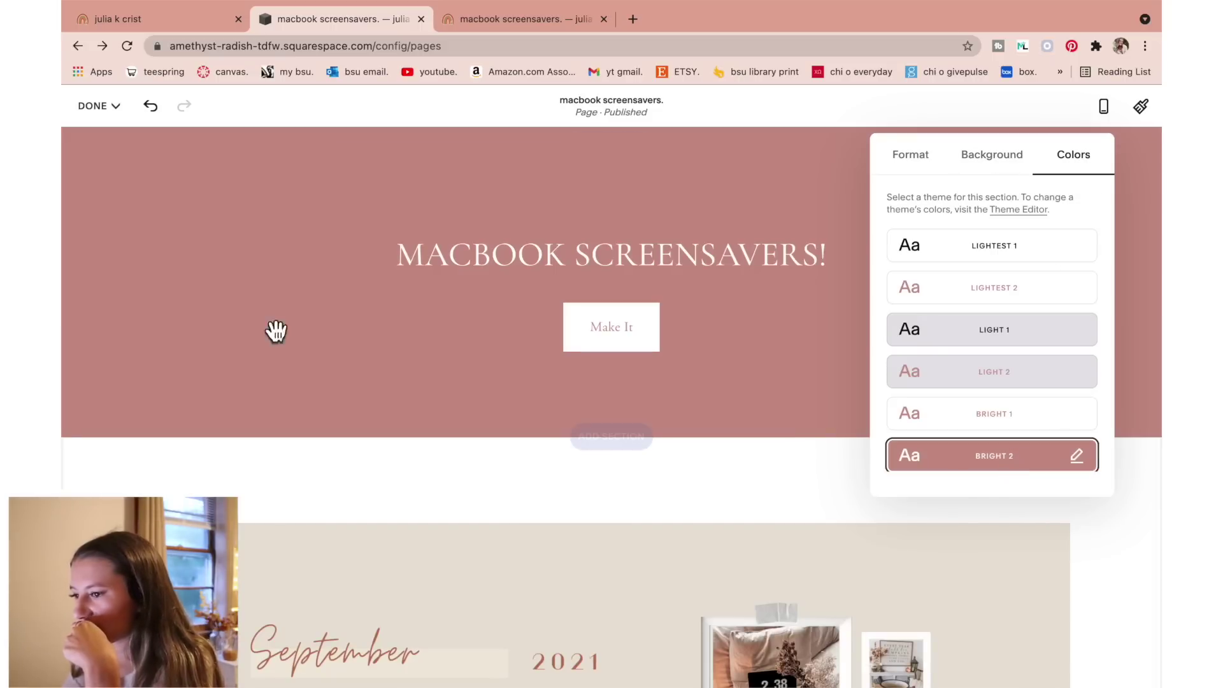
Save the page edits and scroll through the resulting page.
click(114, 105)
click(111, 133)
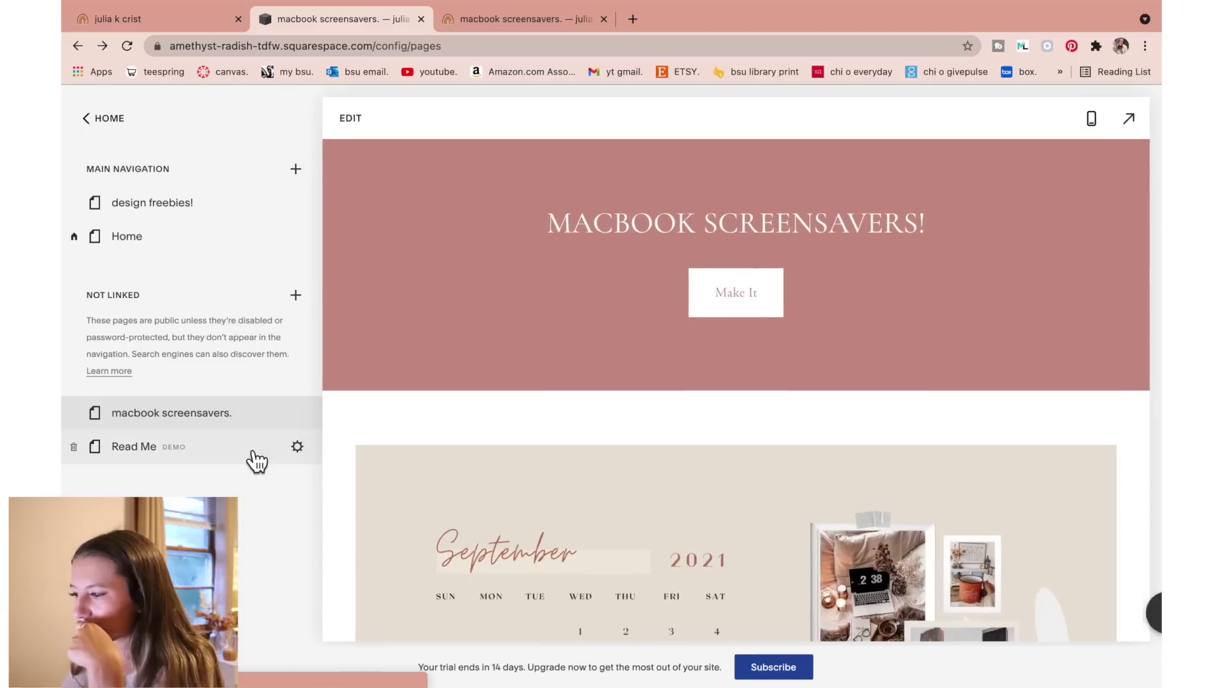
scroll(477, 470, down, 10)
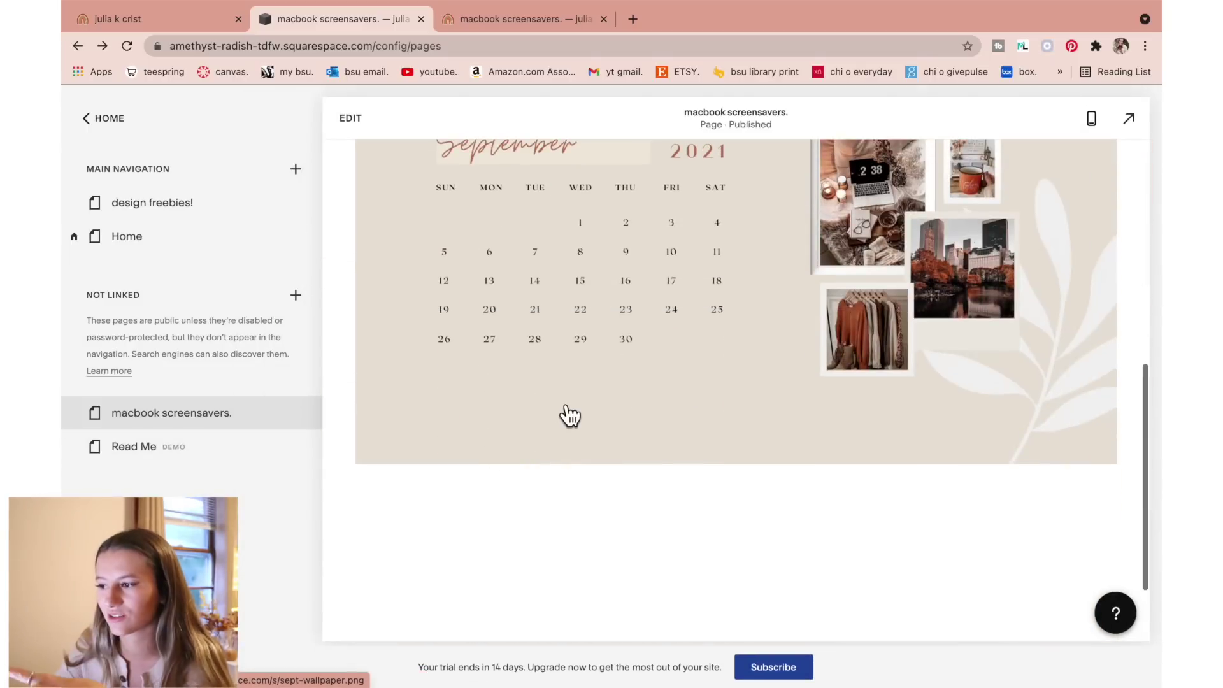
scroll(570, 415, up, 1)
scroll(570, 415, up, 4)
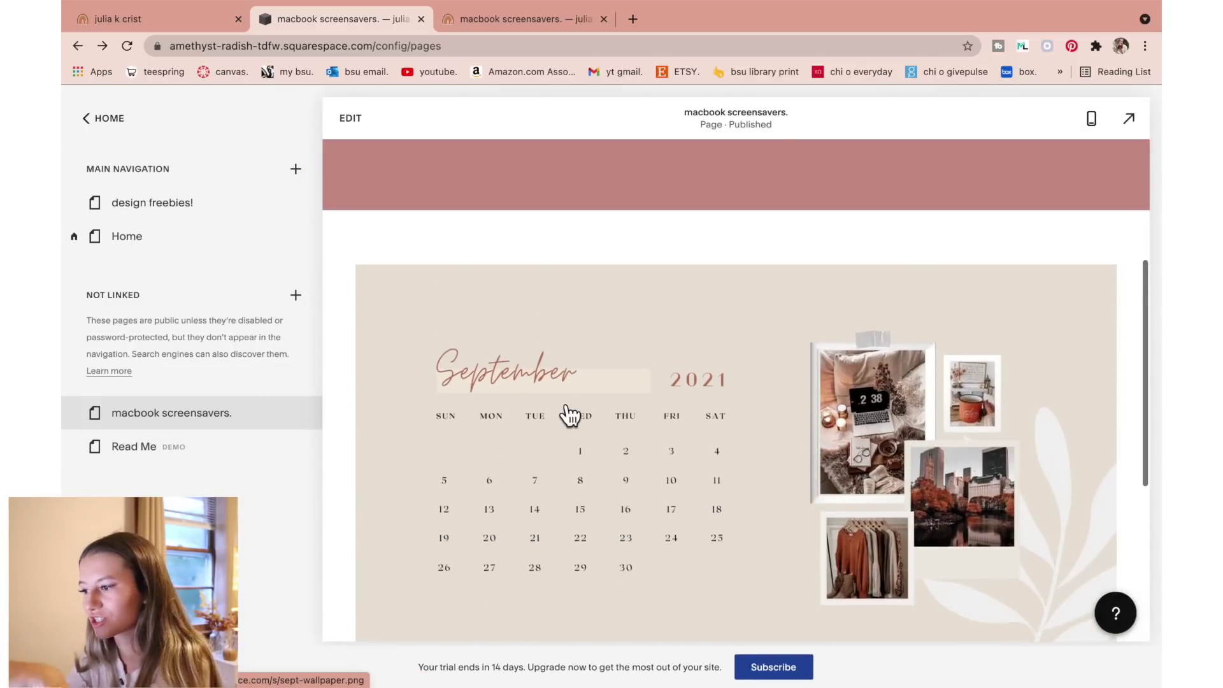
scroll(567, 415, up, 5)
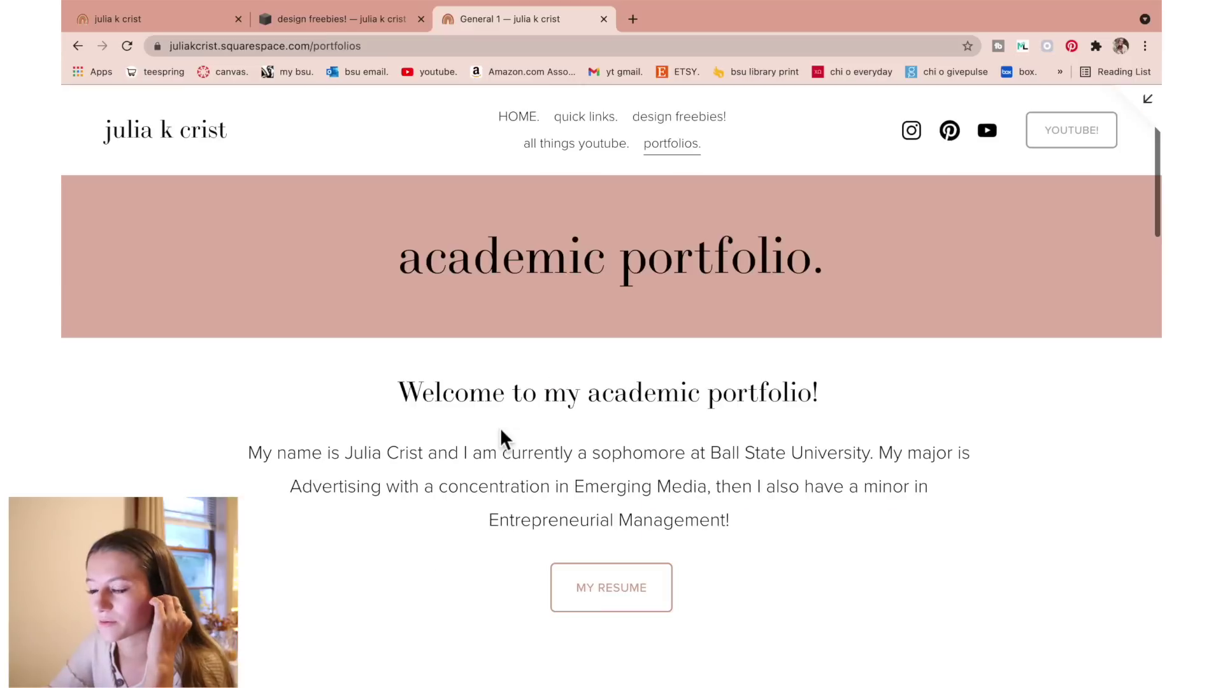
scroll(503, 440, down, 10)
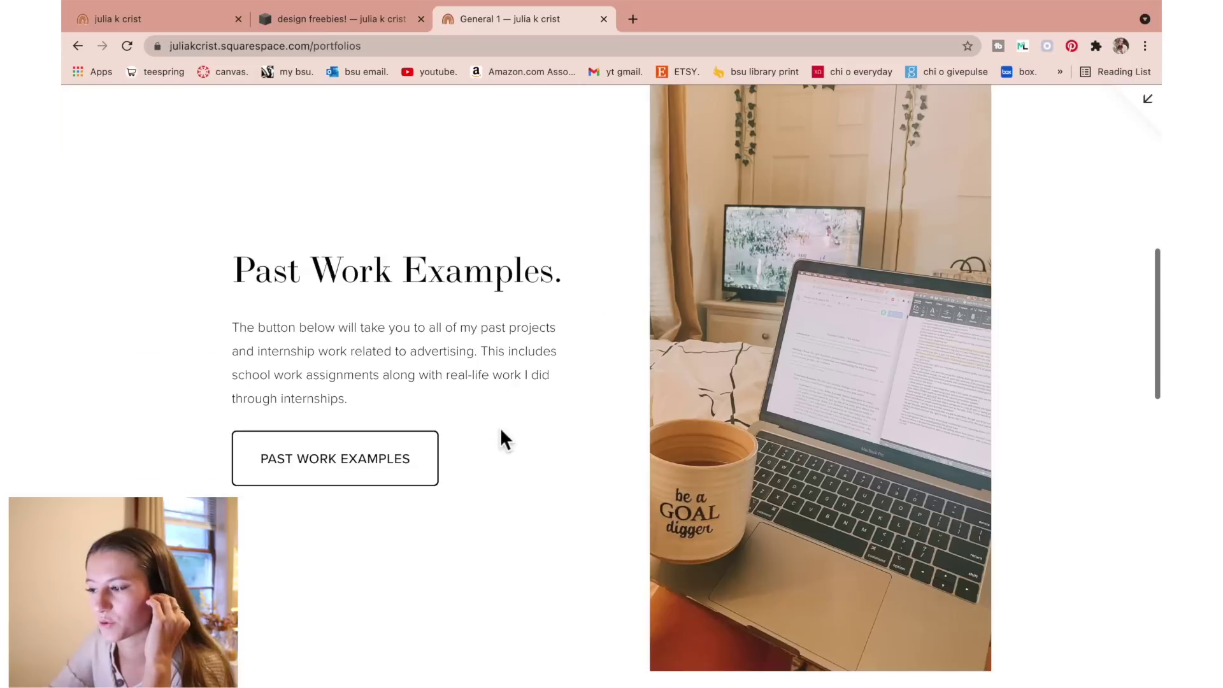
scroll(501, 431, down, 1)
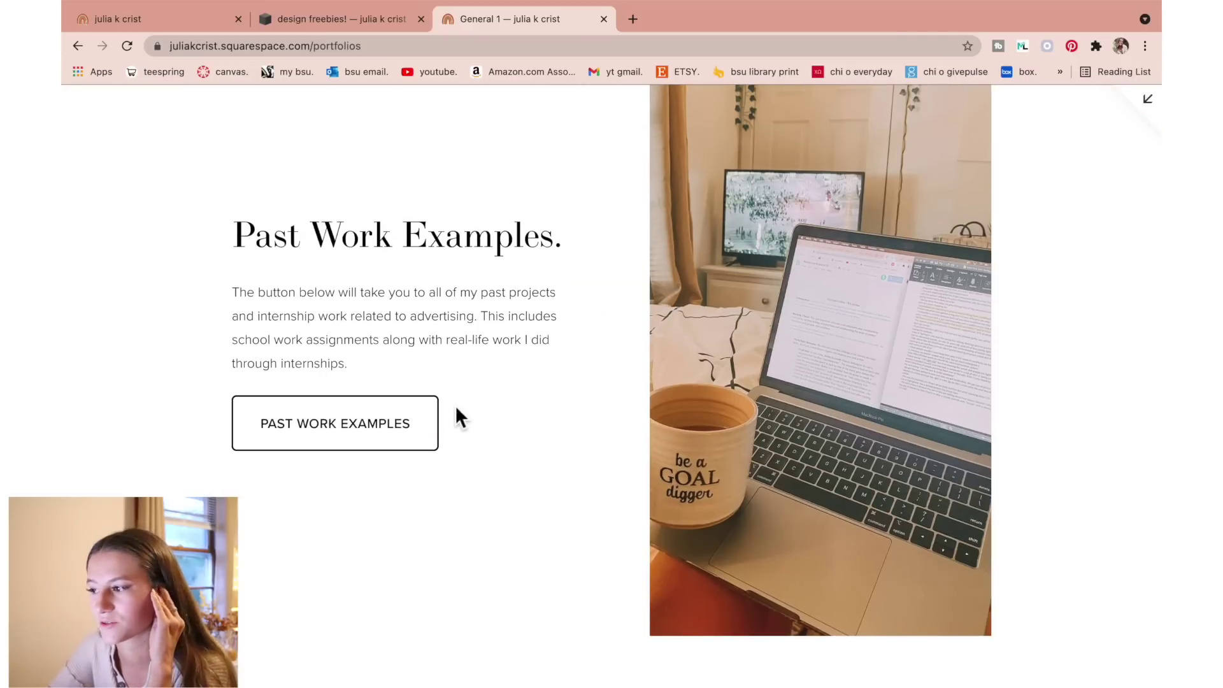
scroll(455, 405, down, 8)
scroll(687, 430, down, 1)
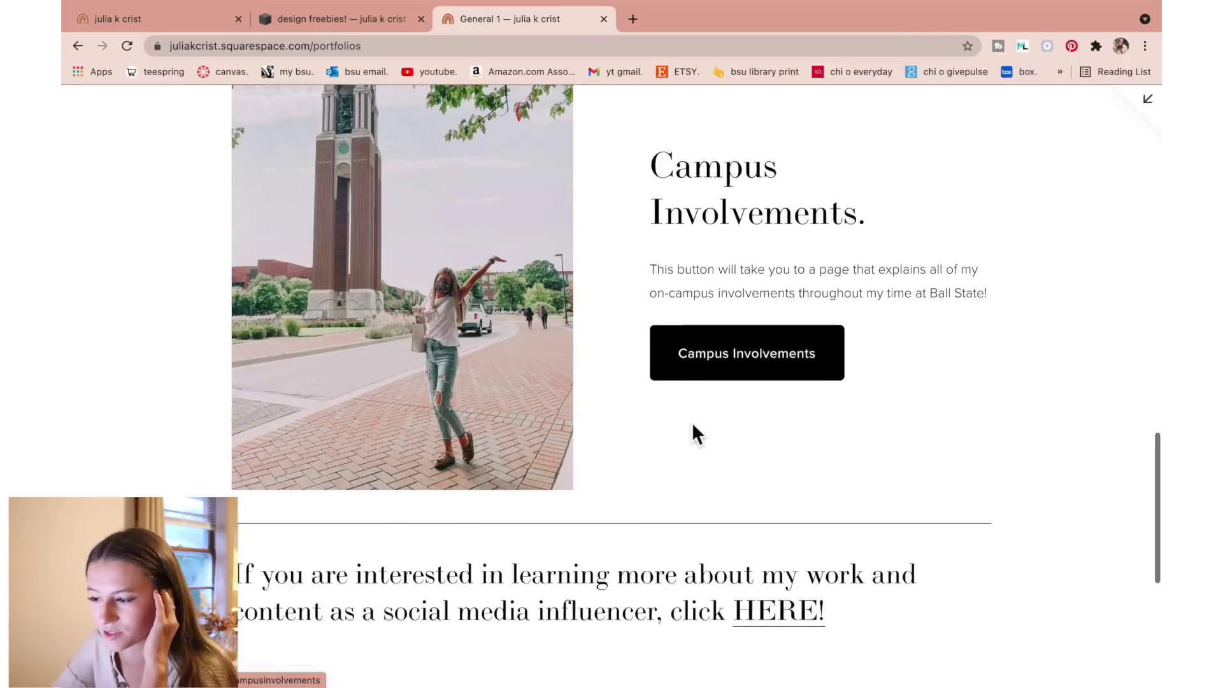
scroll(692, 422, down, 5)
Return to the design freebies! page and preview the Portfolio page layouts without adding one.
scroll(686, 433, up, 20)
click(332, 21)
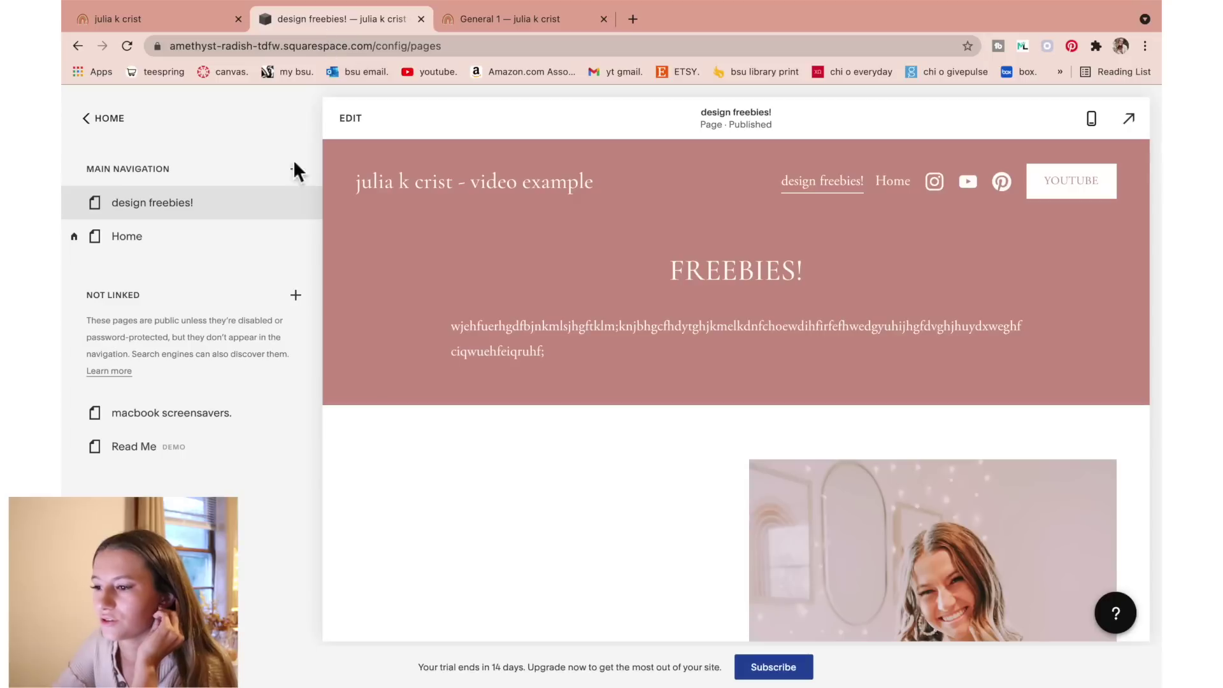
click(295, 169)
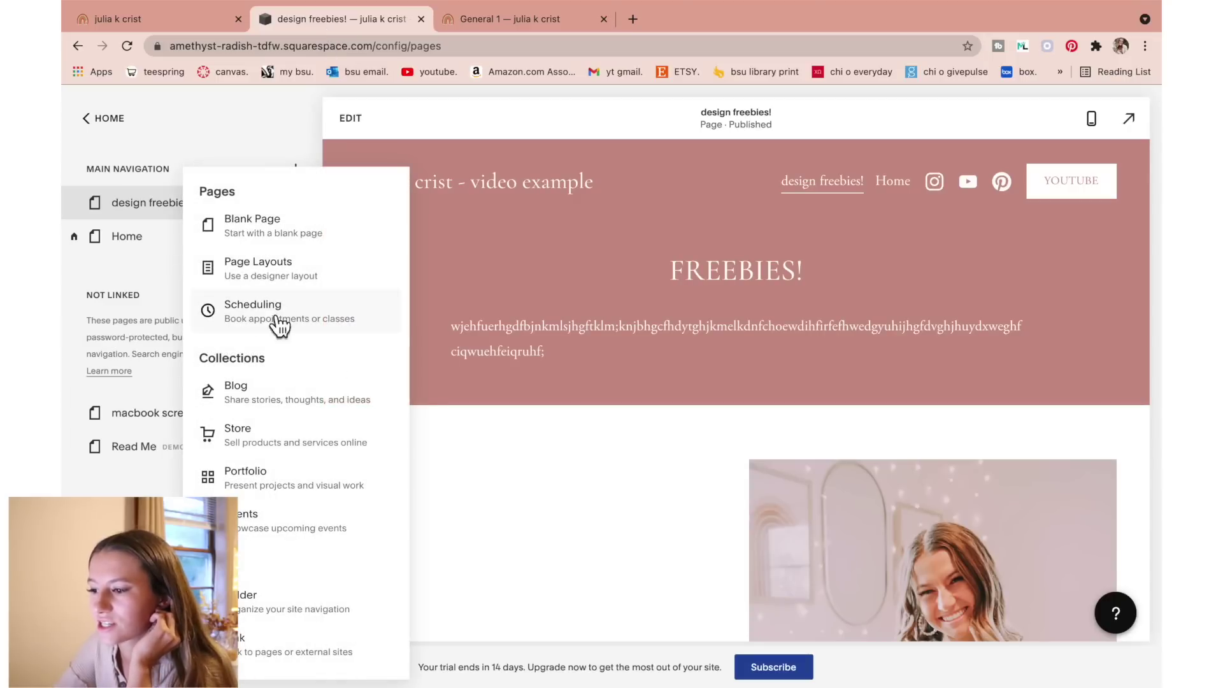
click(260, 473)
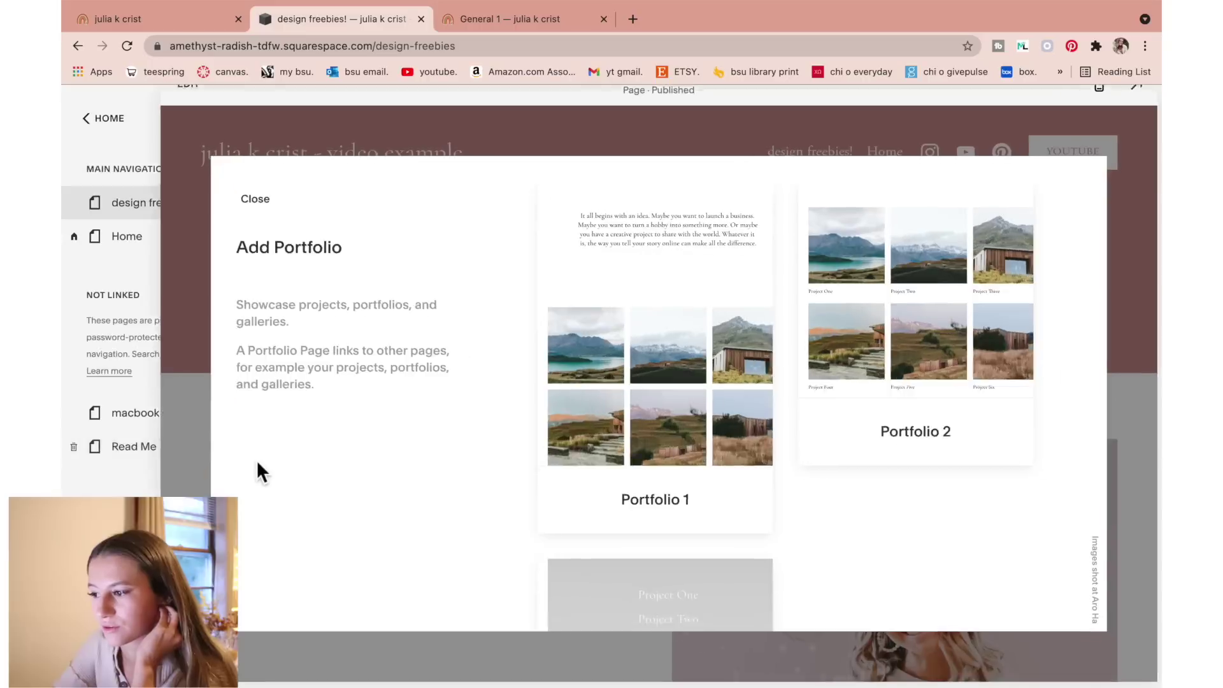
scroll(666, 338, down, 3)
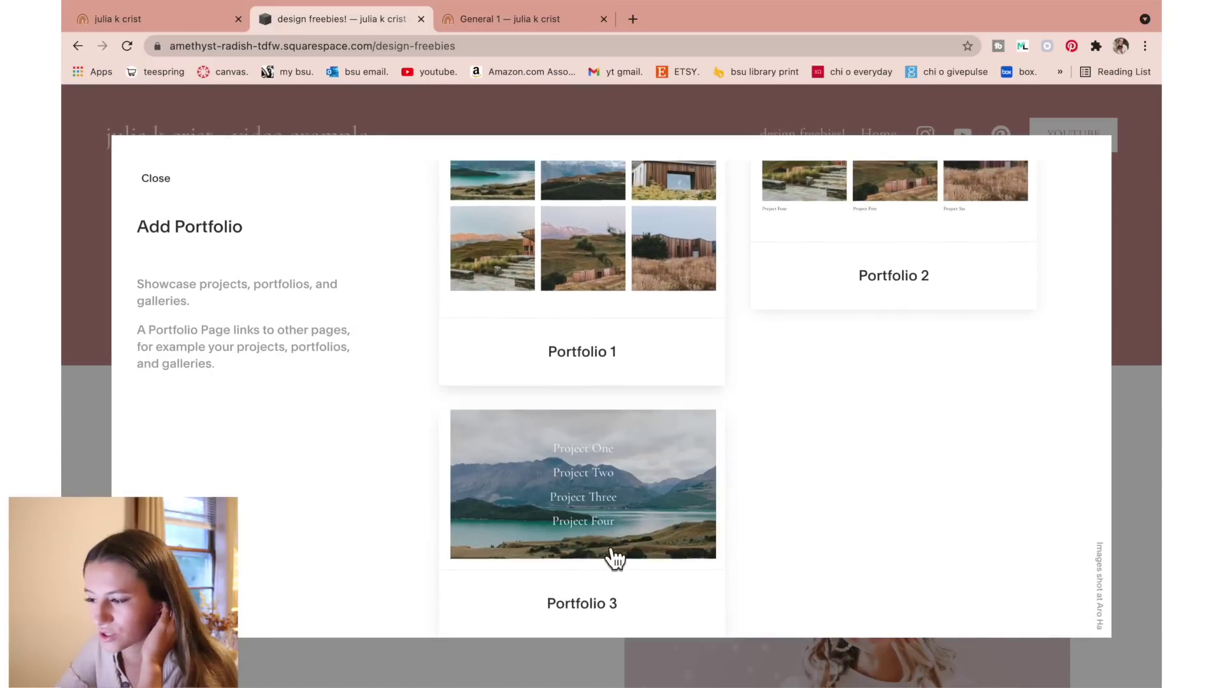
scroll(615, 556, up, 3)
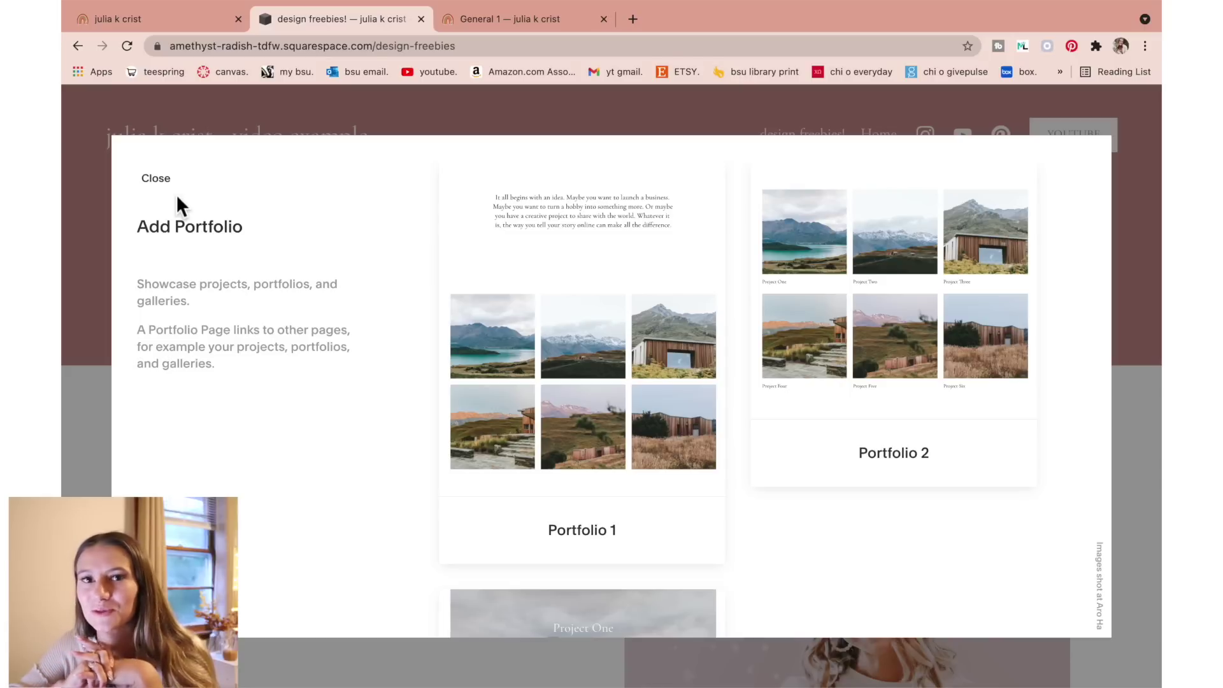
click(159, 181)
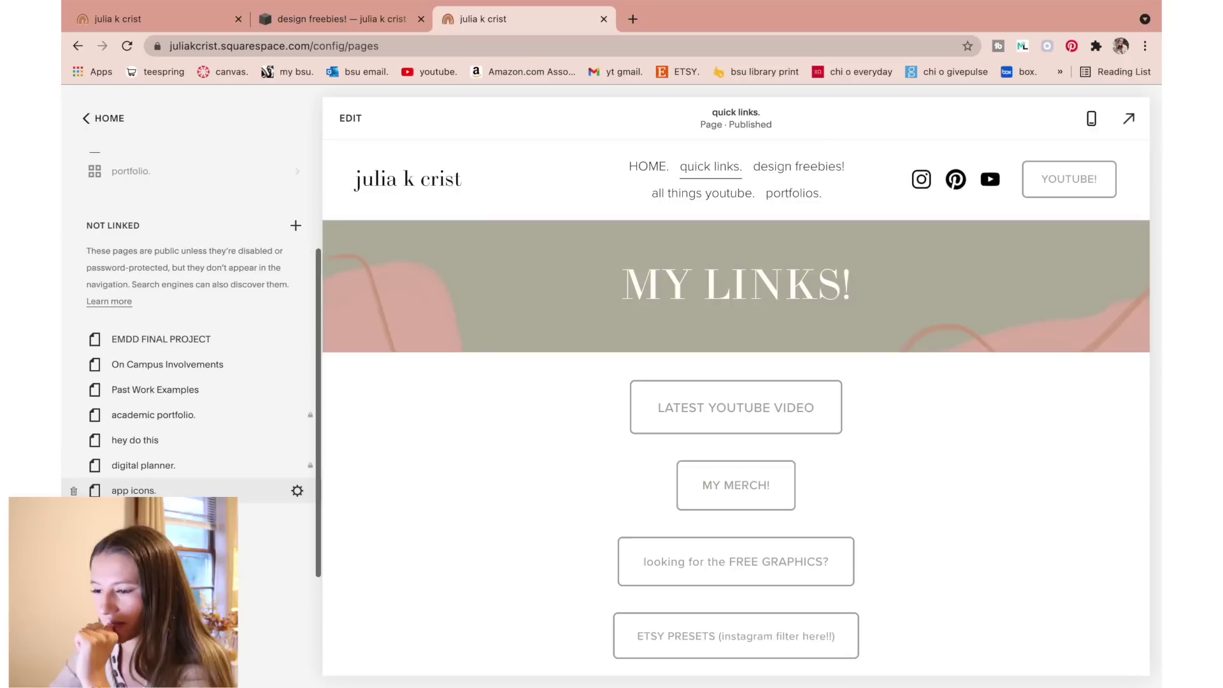
Scroll through the quick links. page preview, return to the Home menu, and open a new browser tab.
scroll(166, 220, down, 5)
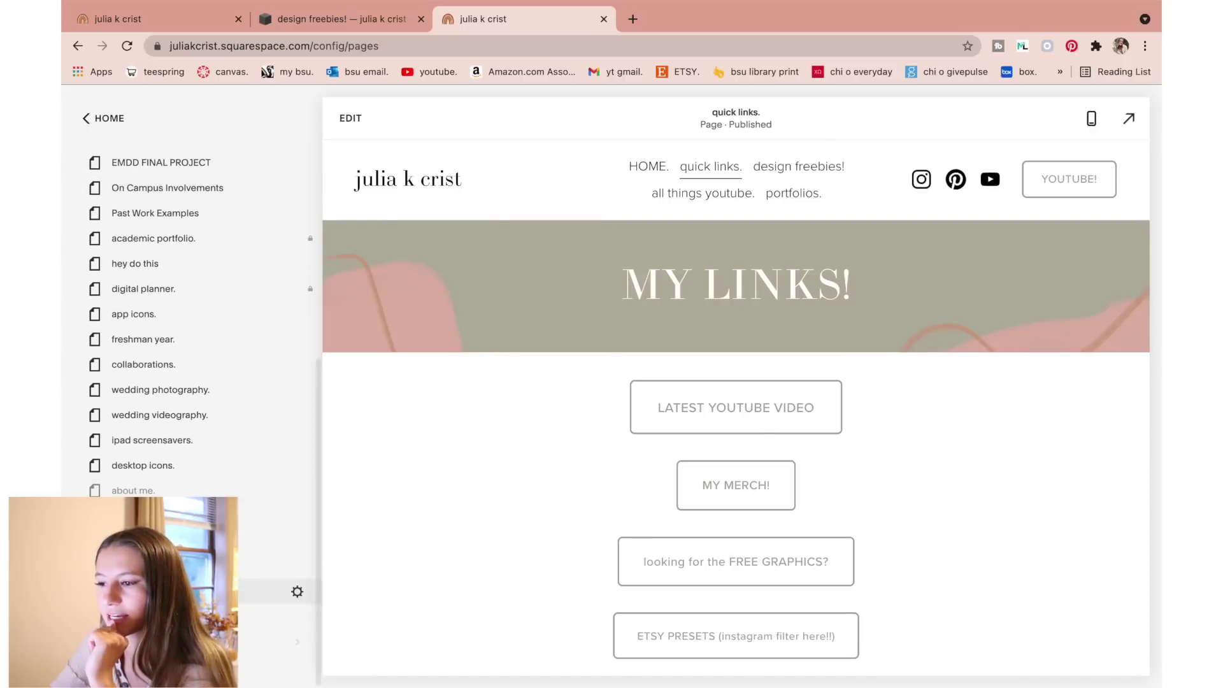
scroll(295, 590, up, 10)
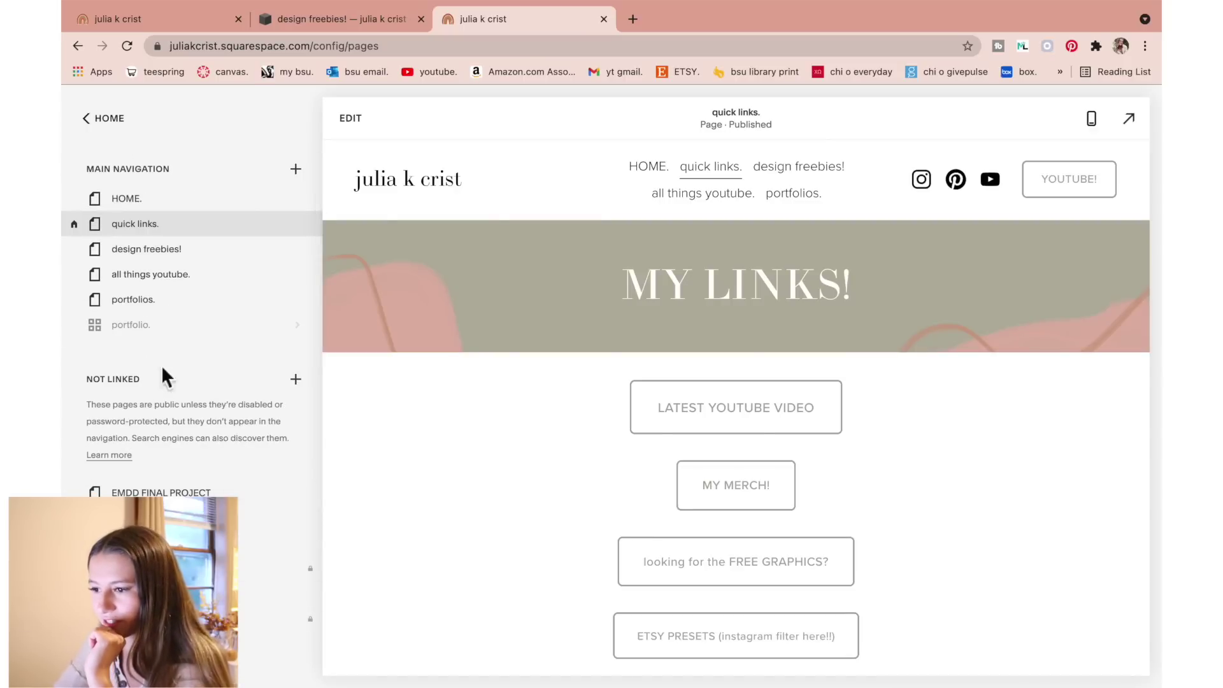
scroll(693, 212, down, 5)
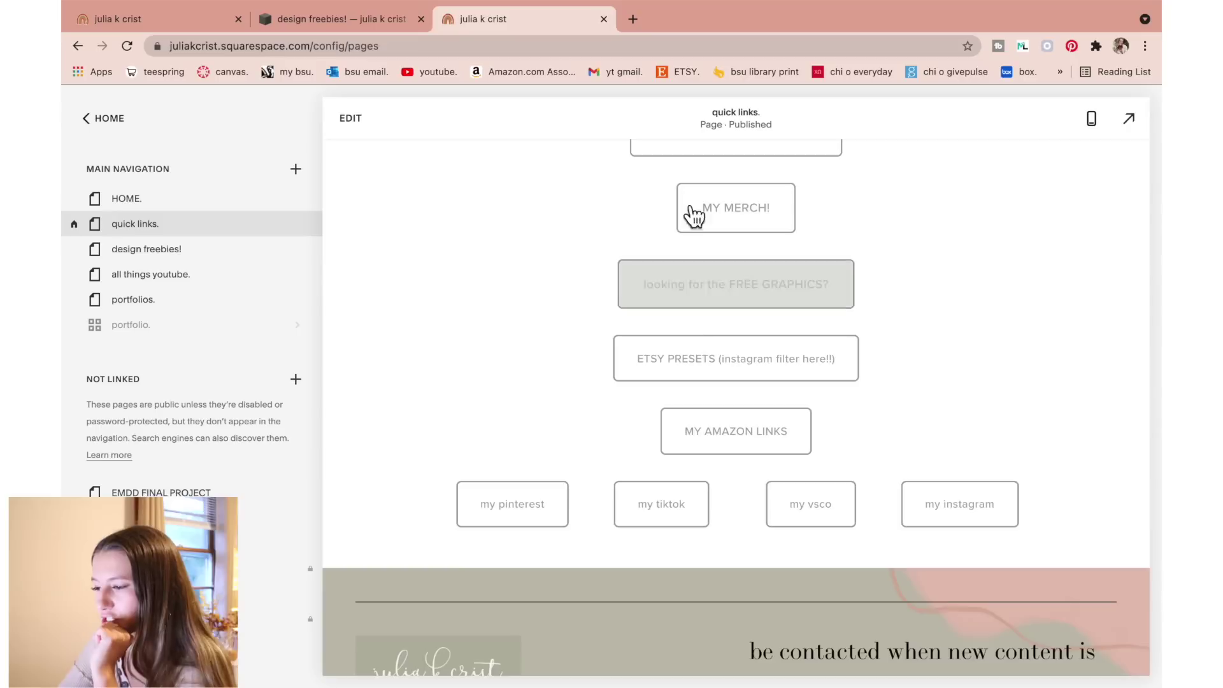
scroll(688, 197, up, 2)
scroll(698, 363, down, 1)
scroll(699, 363, up, 3)
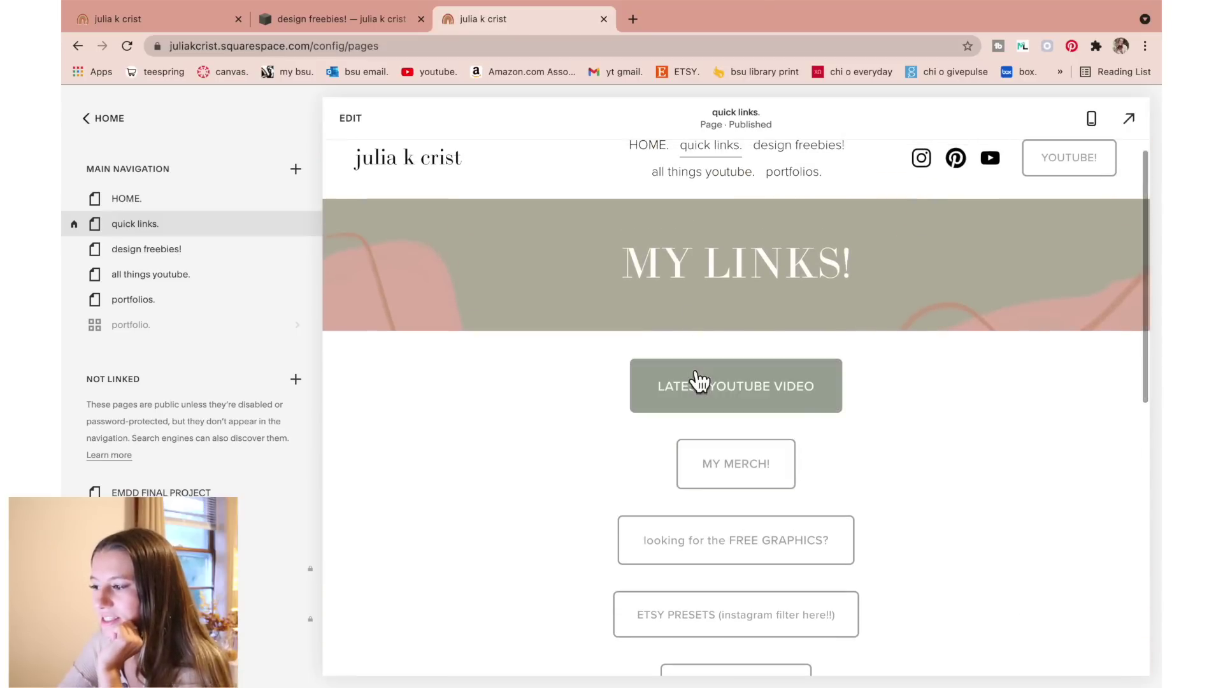
scroll(707, 468, down, 5)
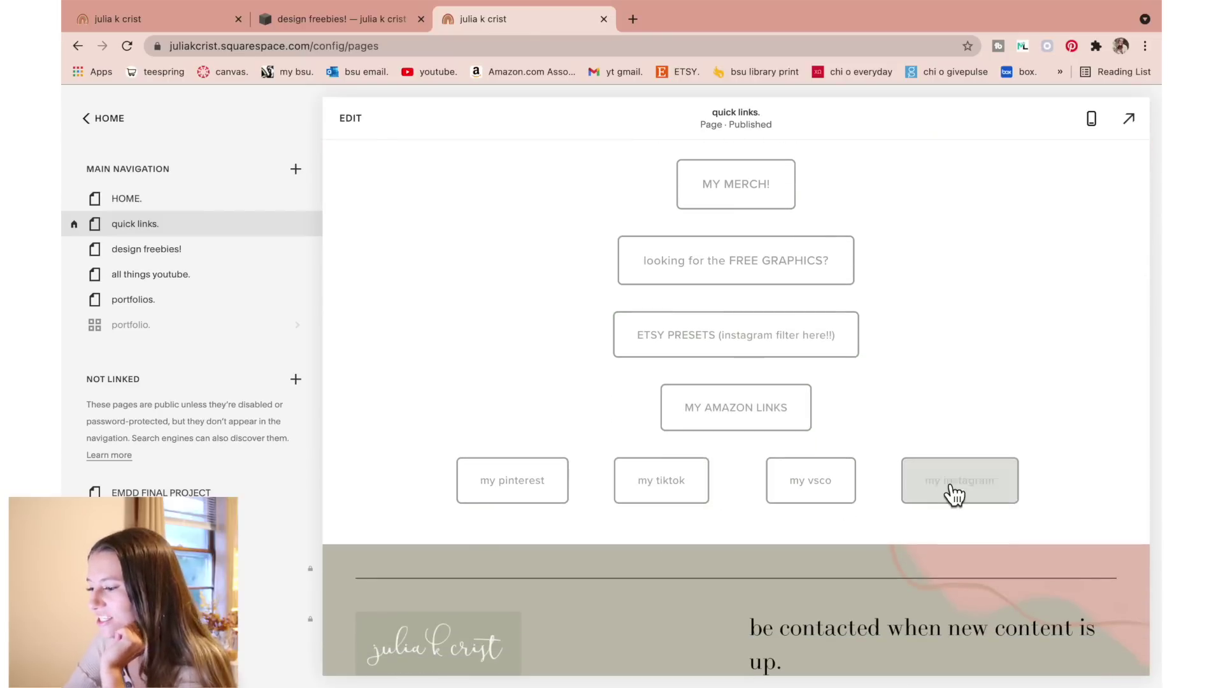
click(121, 120)
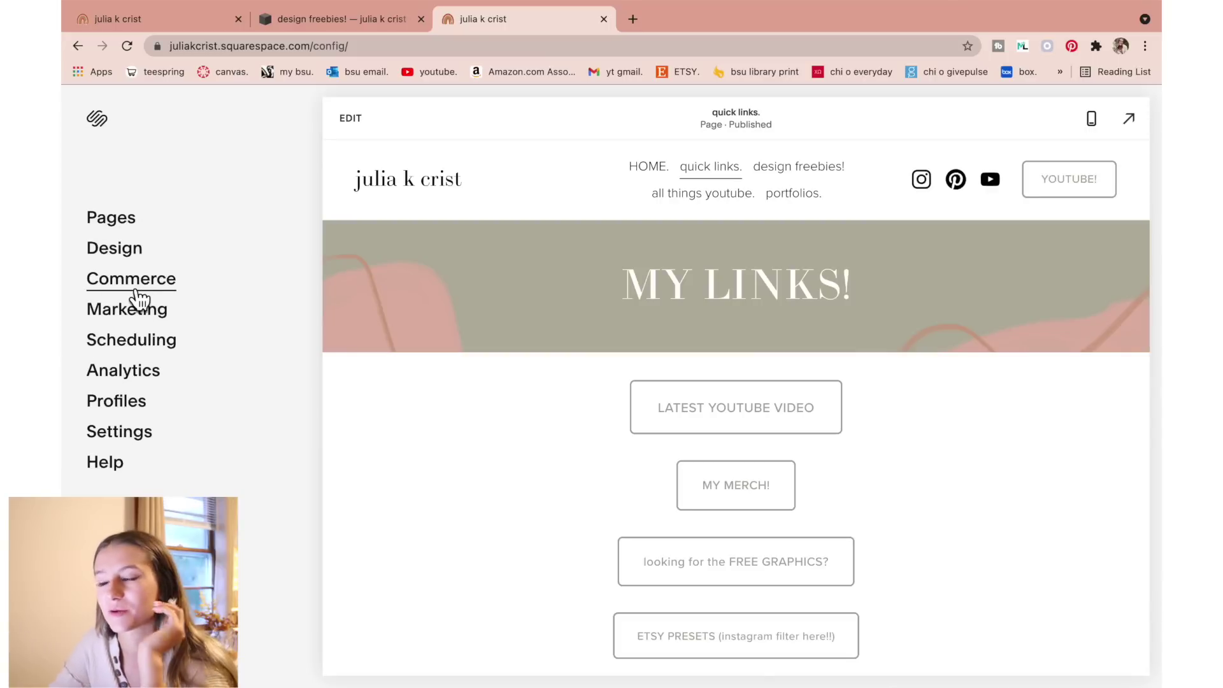
click(634, 20)
Search Google for 'google ads', then return to Squarespace and open the site settings.
text(google)
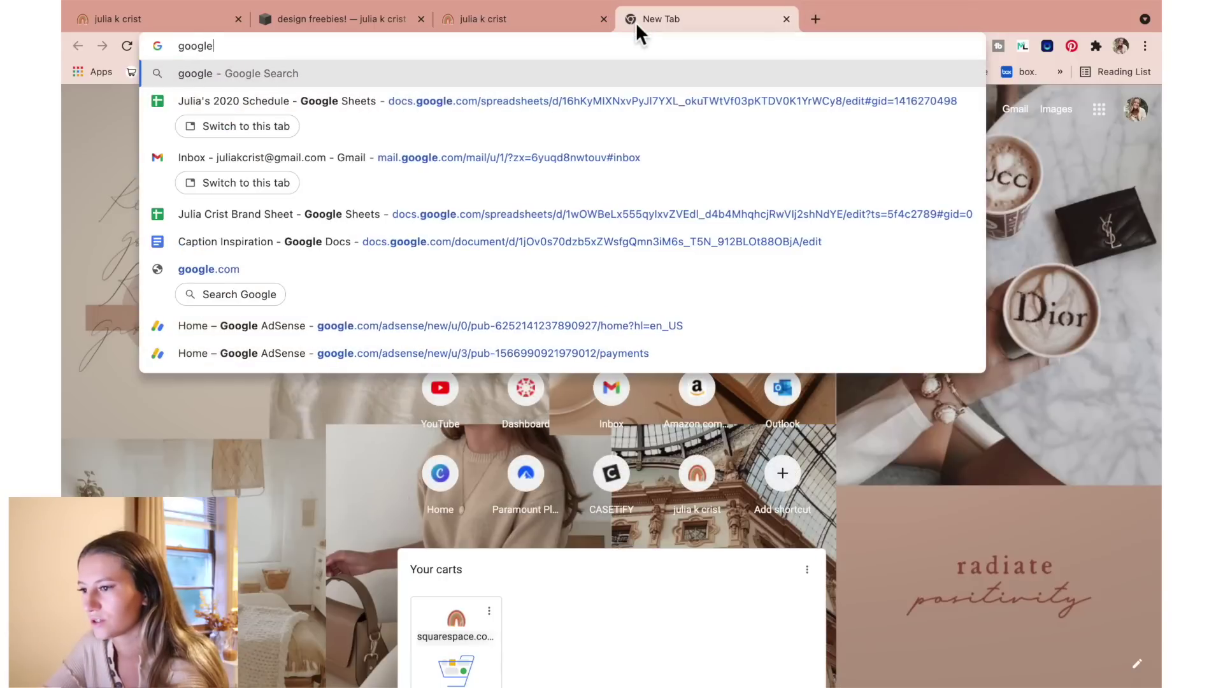
text( ads)
key(Return)
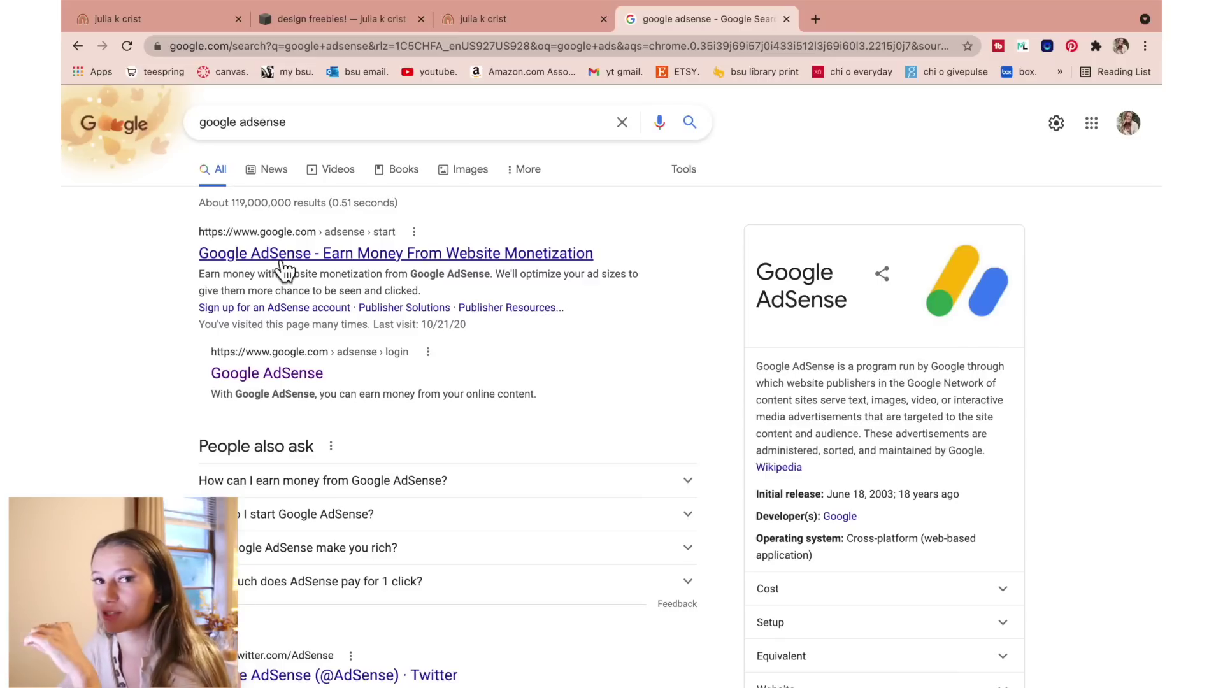
click(515, 29)
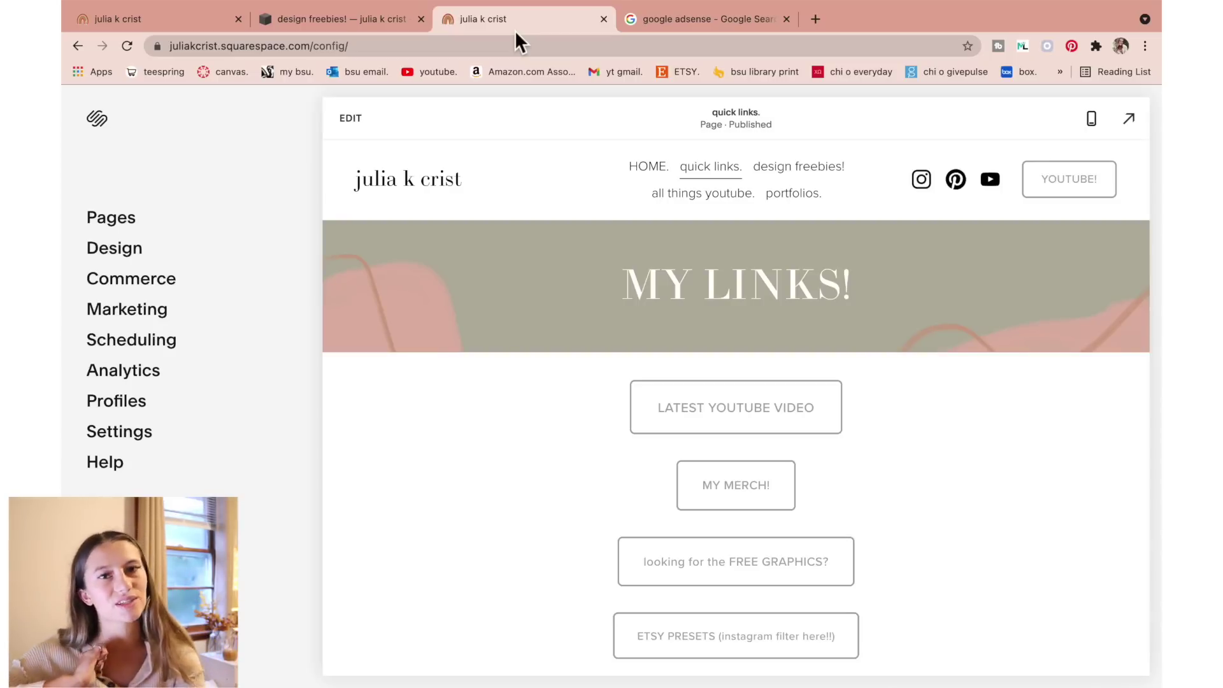
click(146, 433)
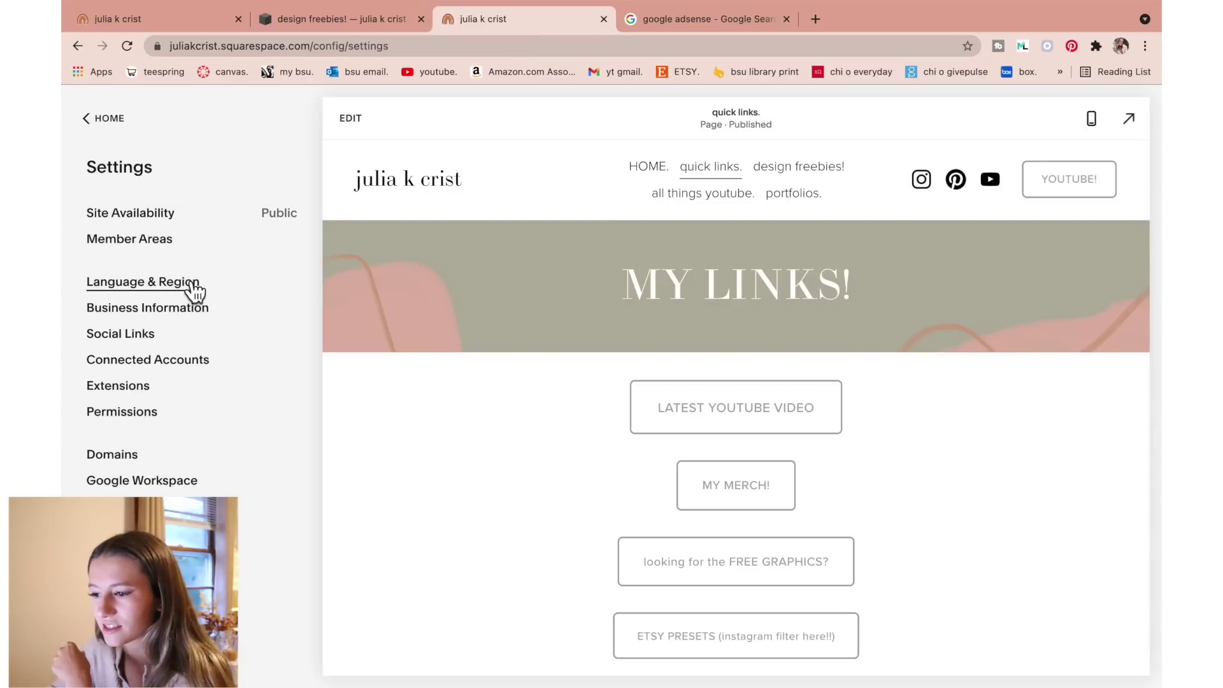
Open the Advanced site settings, then switch to the Google AdSense tab.
click(153, 509)
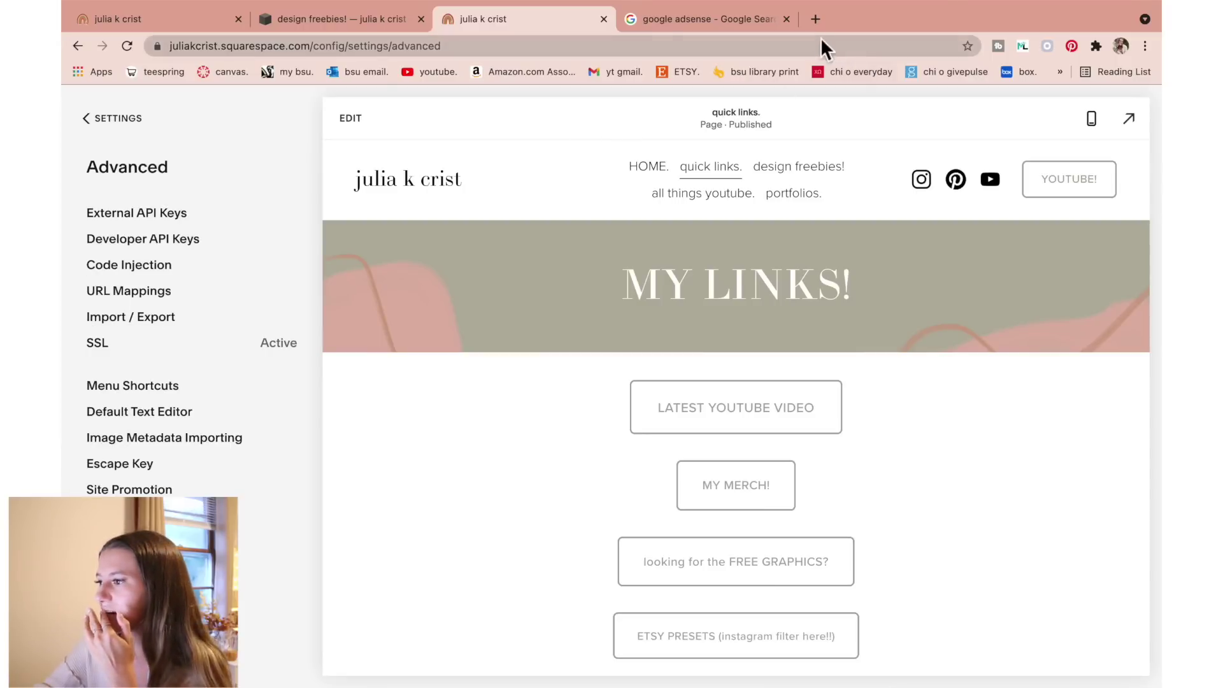
click(764, 25)
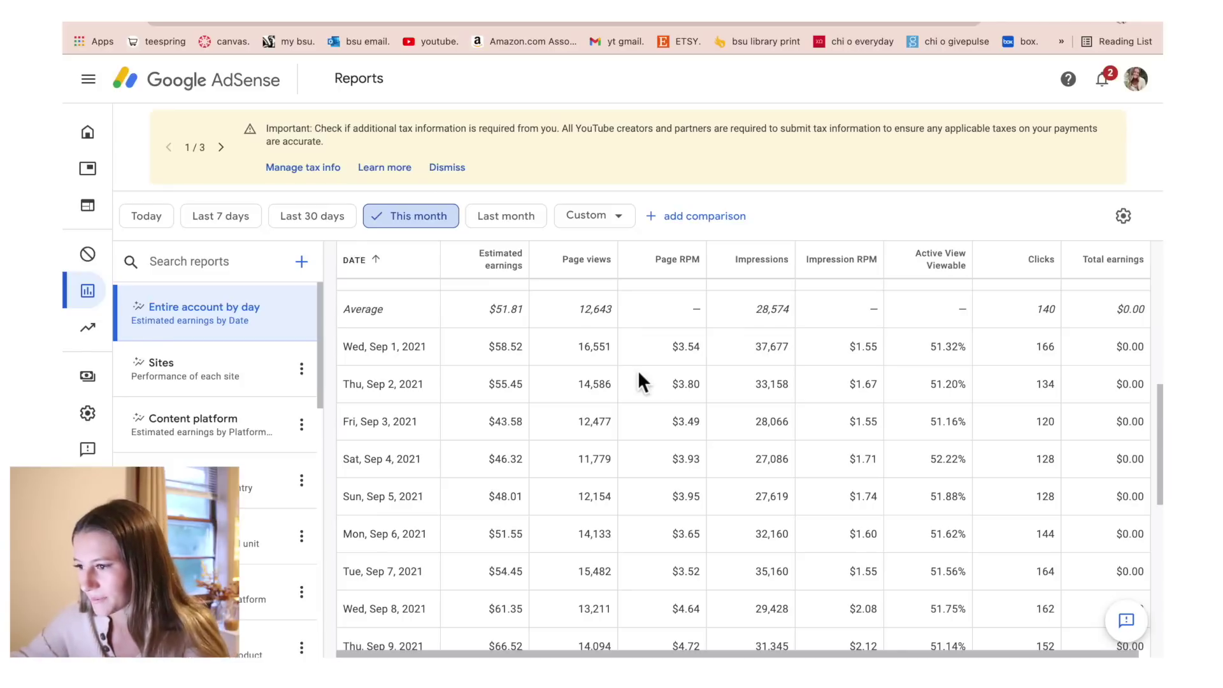
Scroll through the AdSense daily earnings report and switch its date range to Last month.
scroll(637, 369, down, 1)
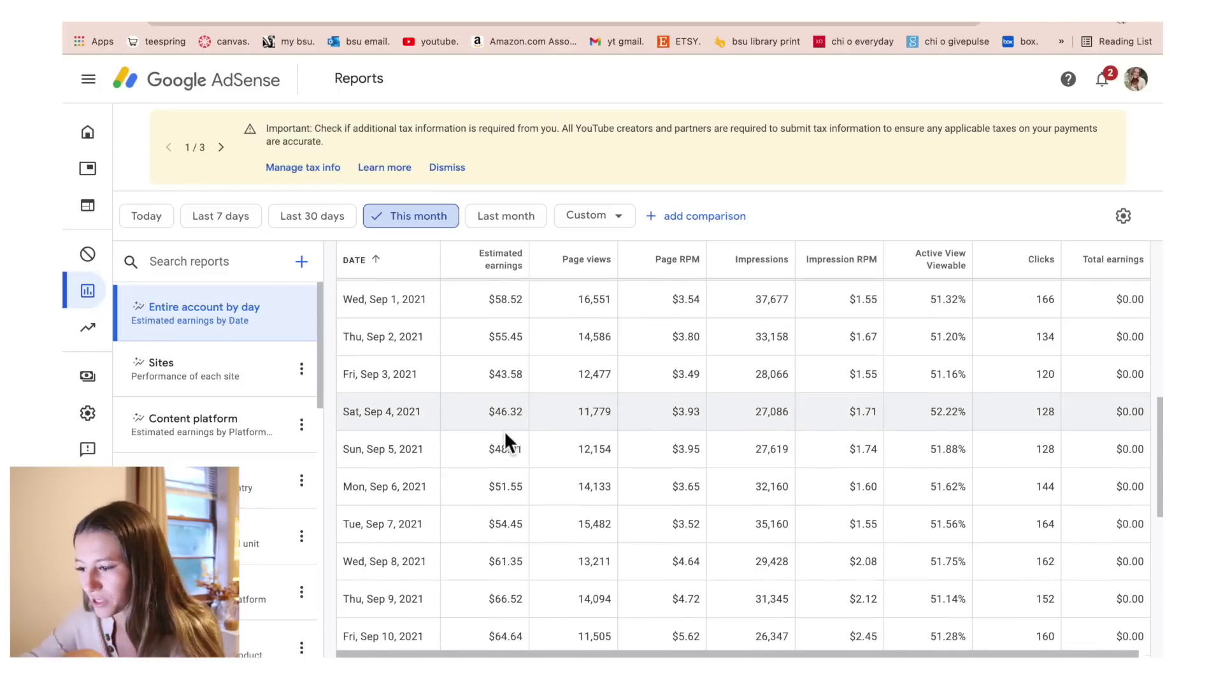
scroll(503, 430, down, 2)
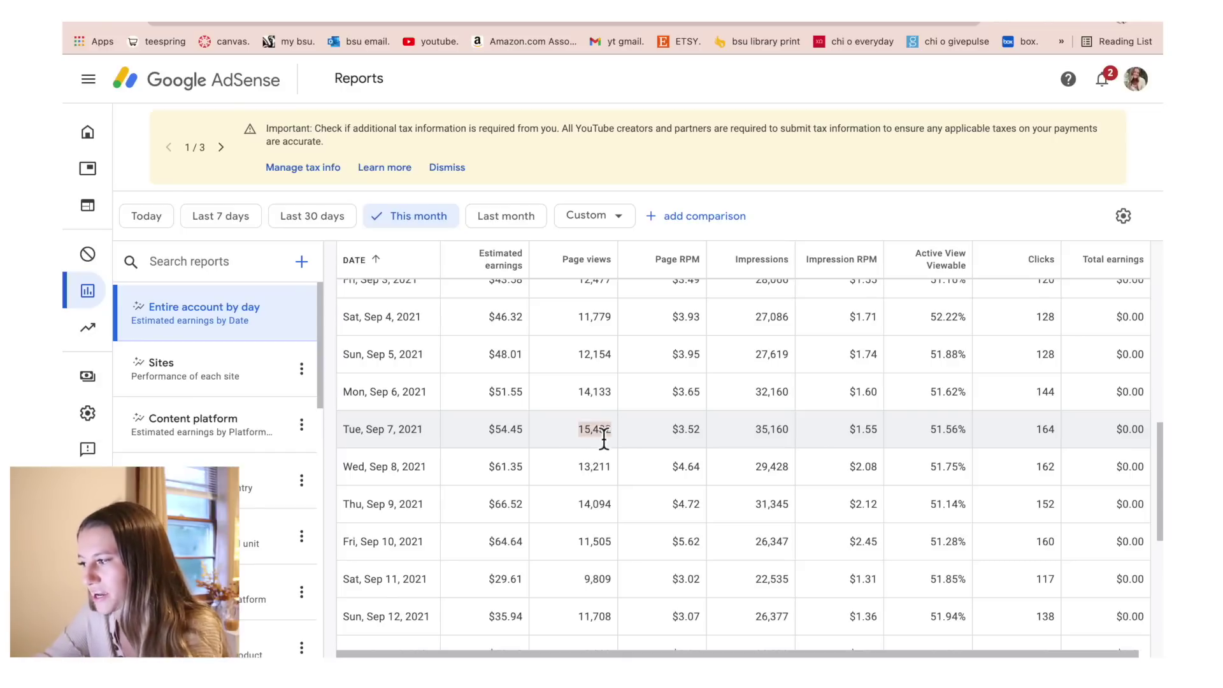
scroll(603, 433, down, 1)
scroll(603, 427, up, 4)
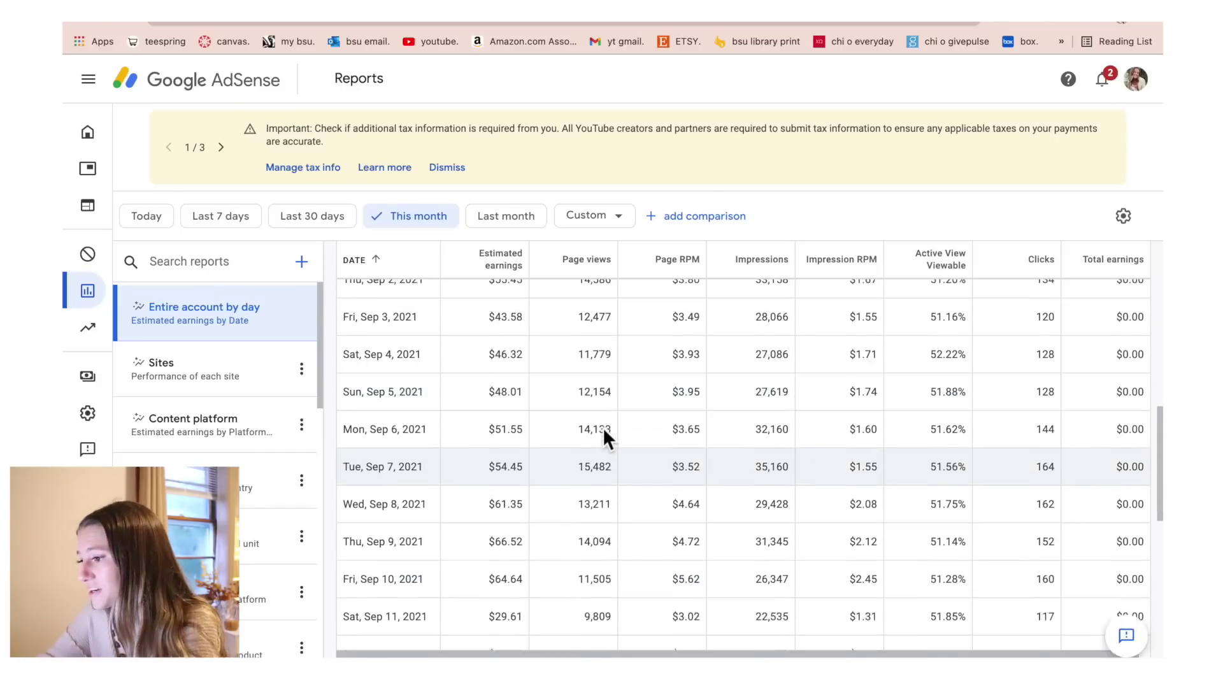
click(510, 216)
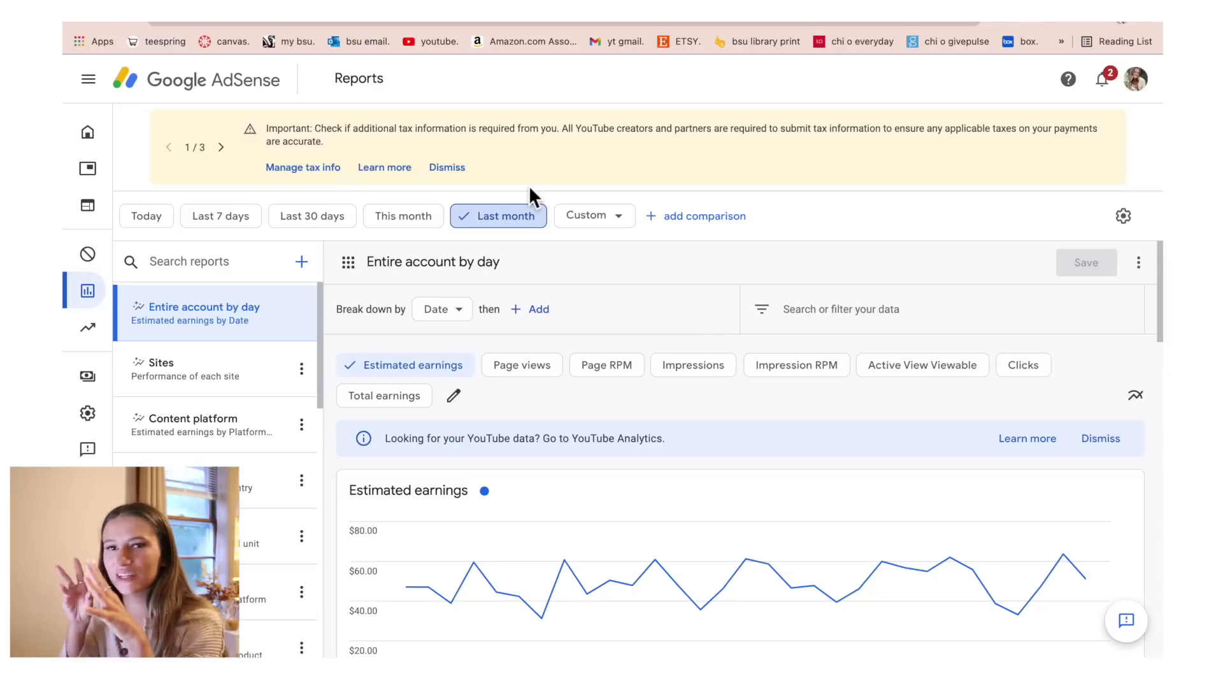
Go back to the Squarespace Home menu and open the Analytics Traffic report.
click(529, 25)
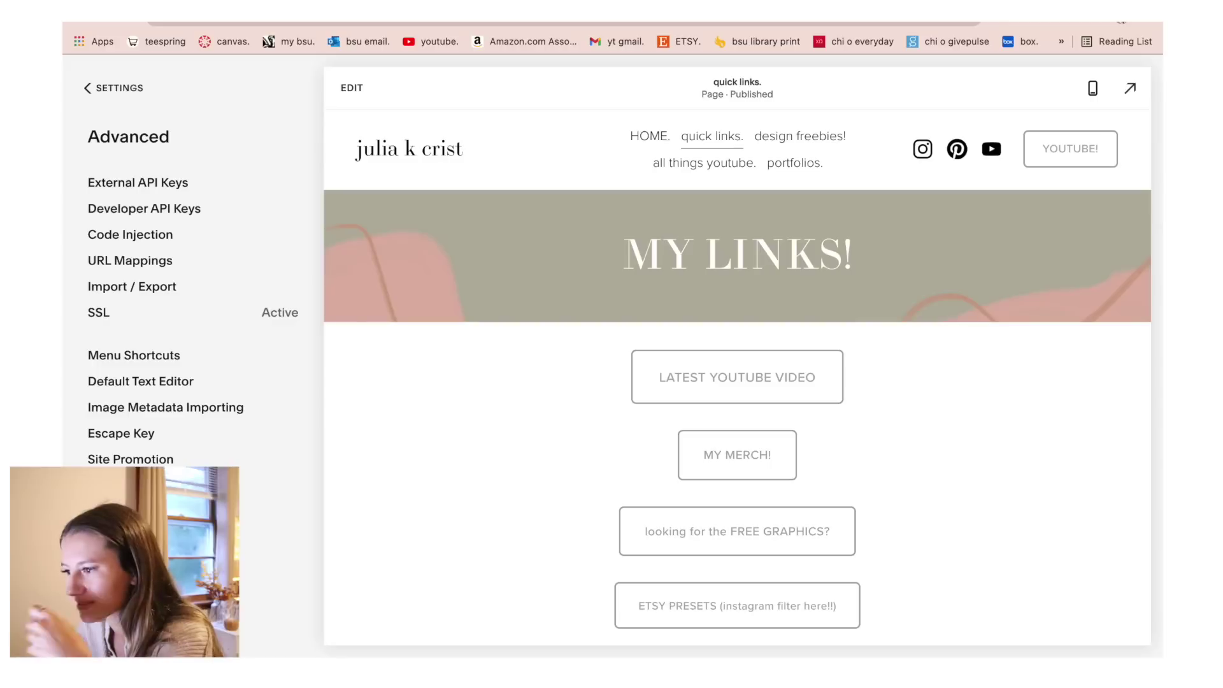
click(101, 90)
click(101, 90)
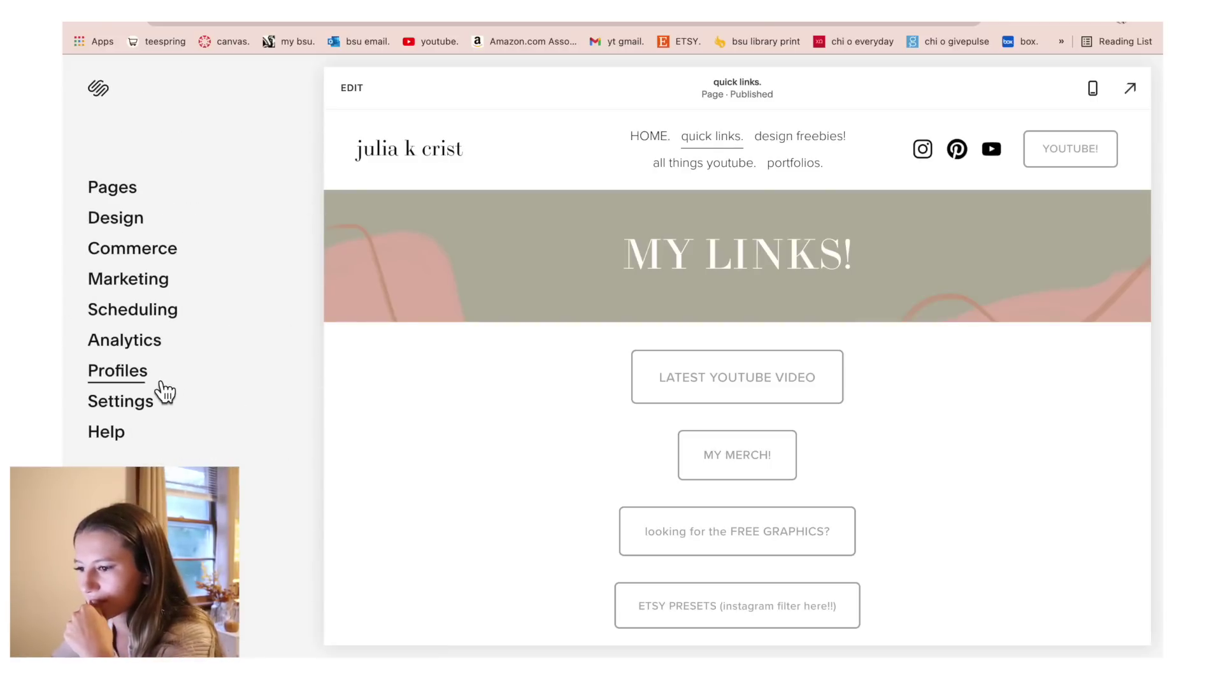
click(140, 343)
click(105, 234)
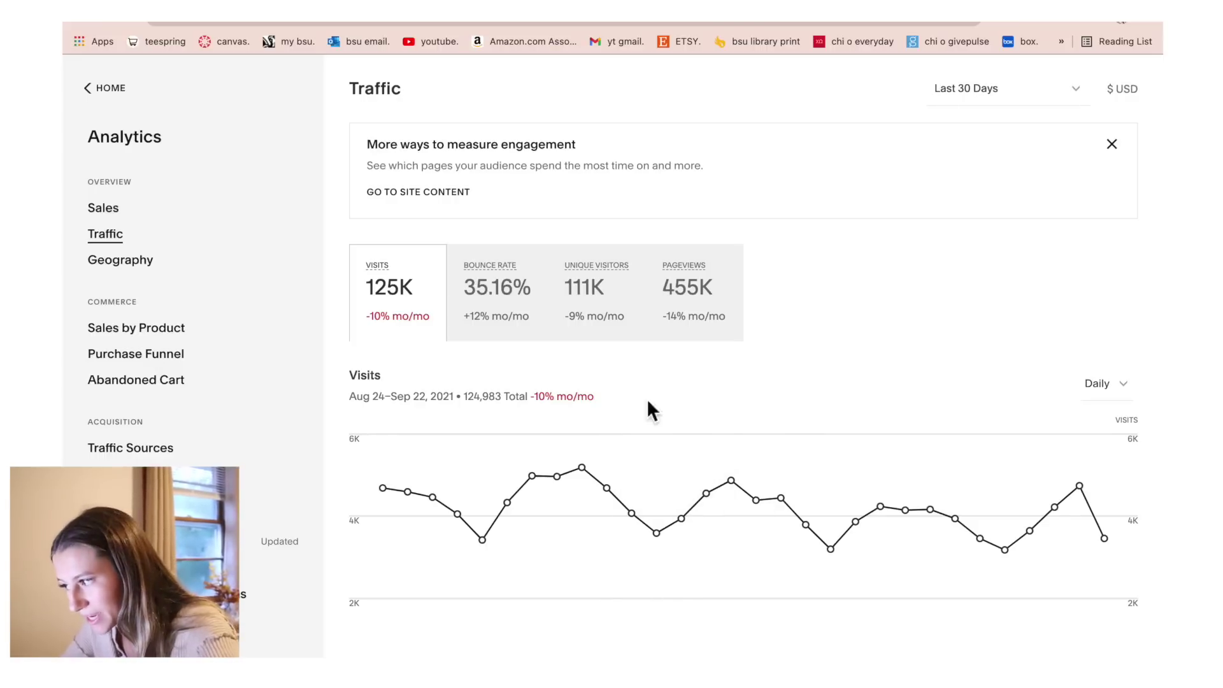
Switch Traffic to weekly and chart bounce rate, unique visitors and total pageviews.
key(Down)
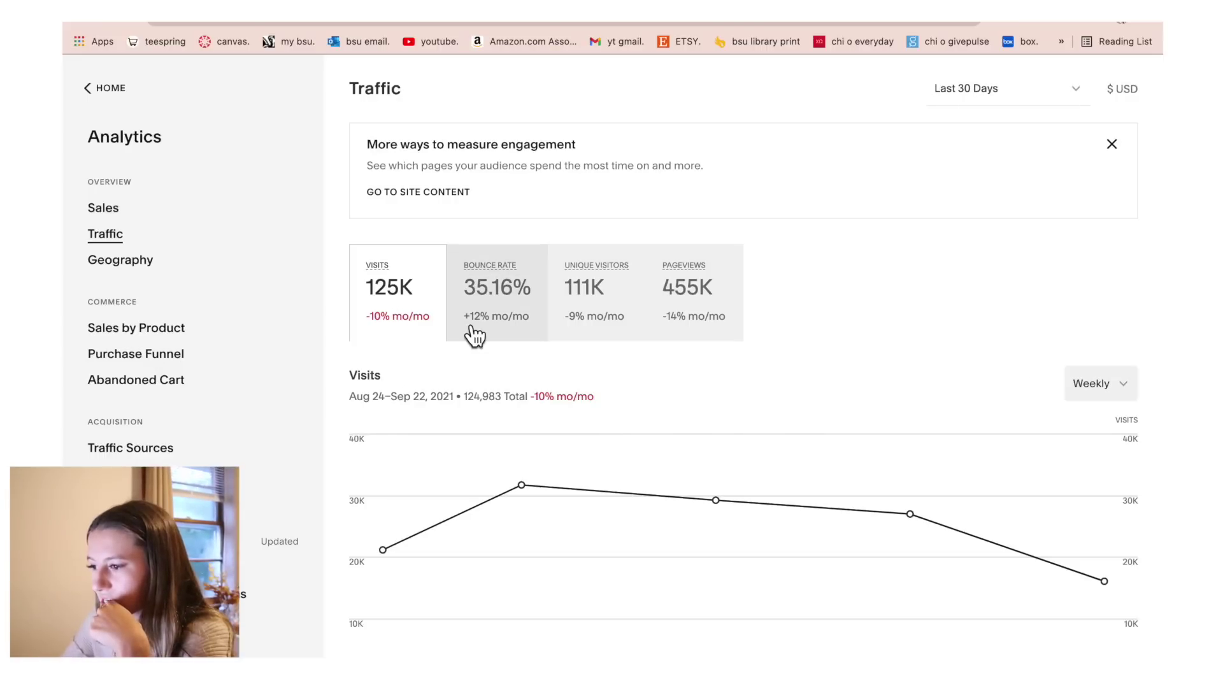
click(498, 321)
click(598, 307)
click(690, 322)
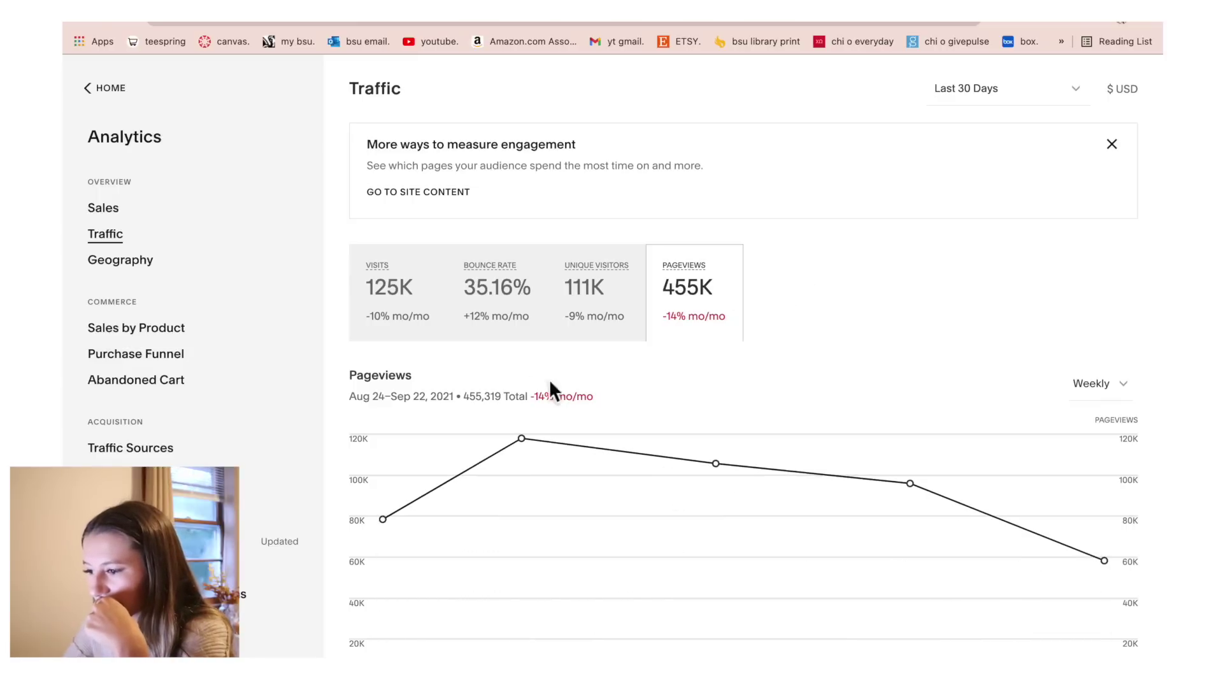
Open the Form & Button Conversions report, then scroll down to the Site Content page-views ranking.
mouse_move(439, 465)
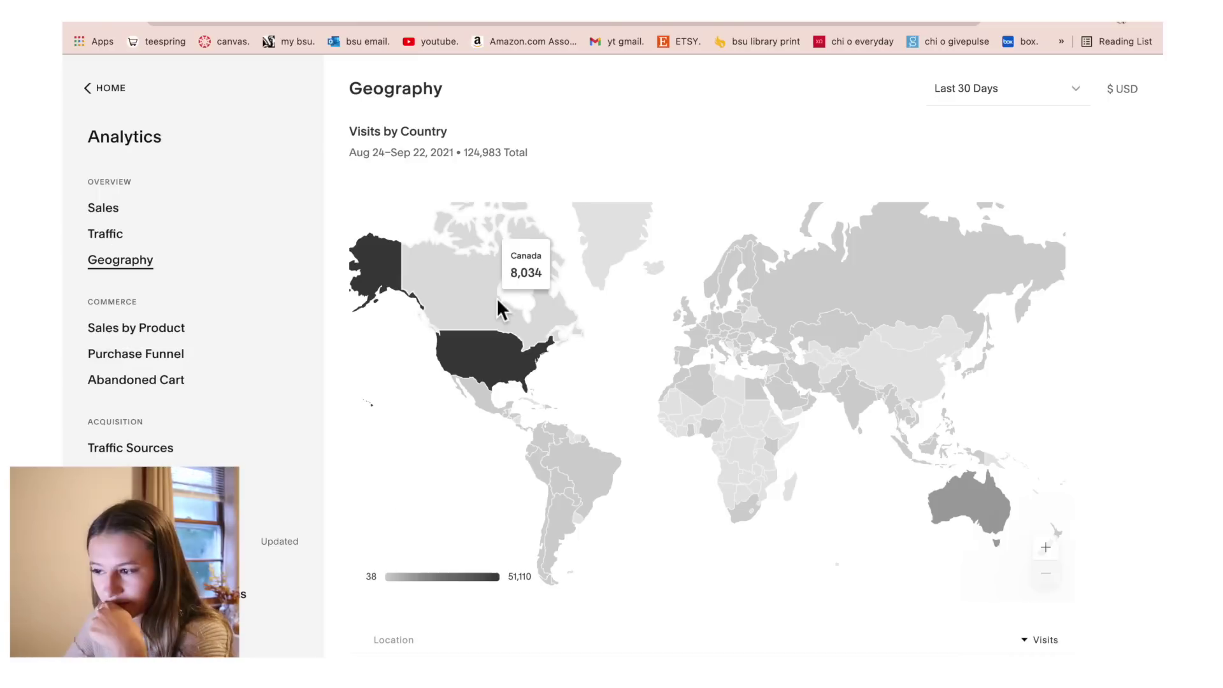
scroll(517, 410, down, 5)
click(127, 402)
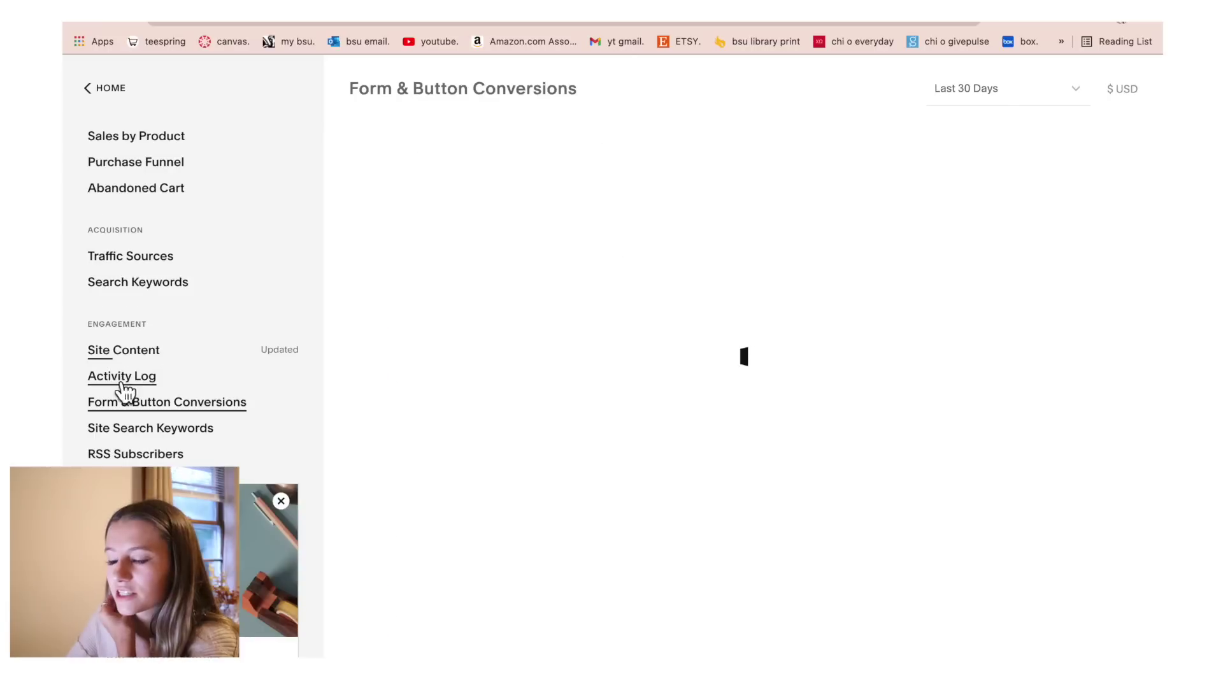
scroll(131, 395, down, 1)
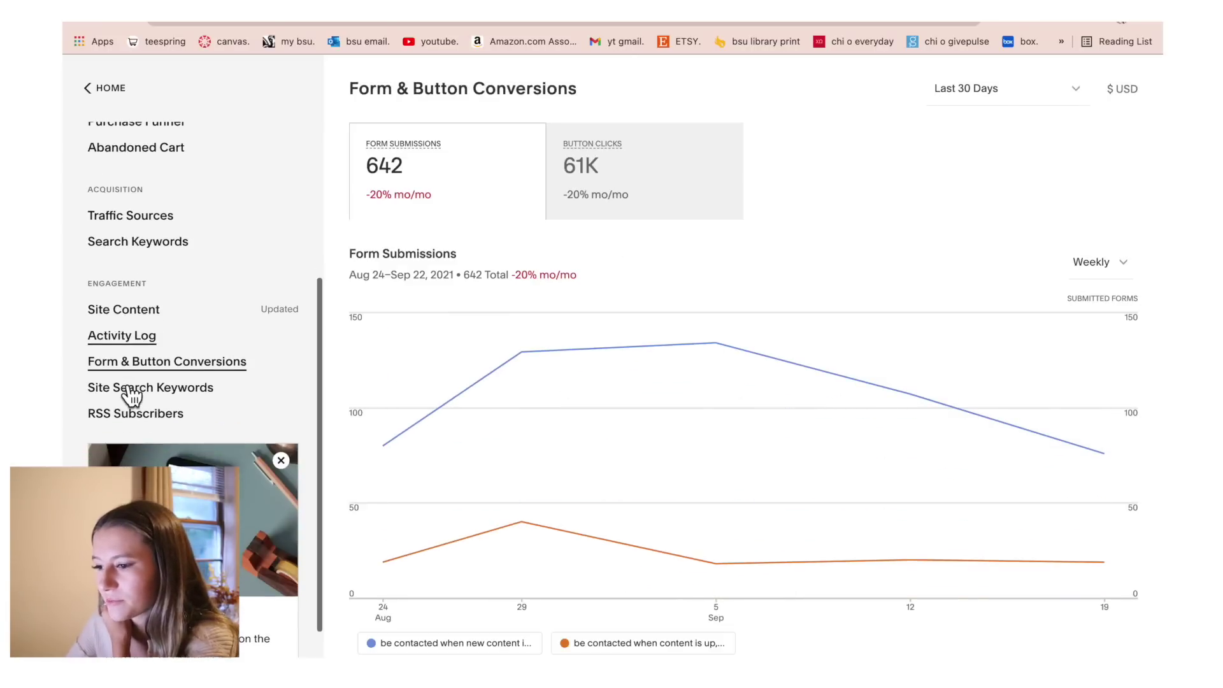
scroll(130, 395, down, 1)
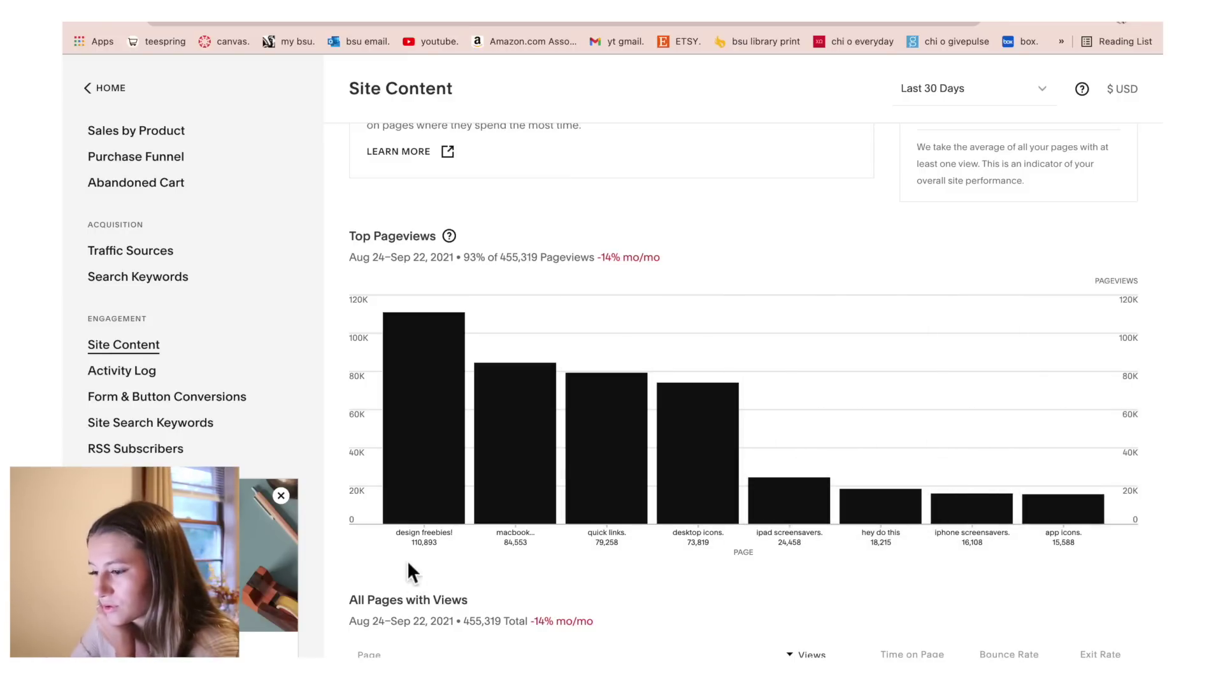
mouse_move(396, 513)
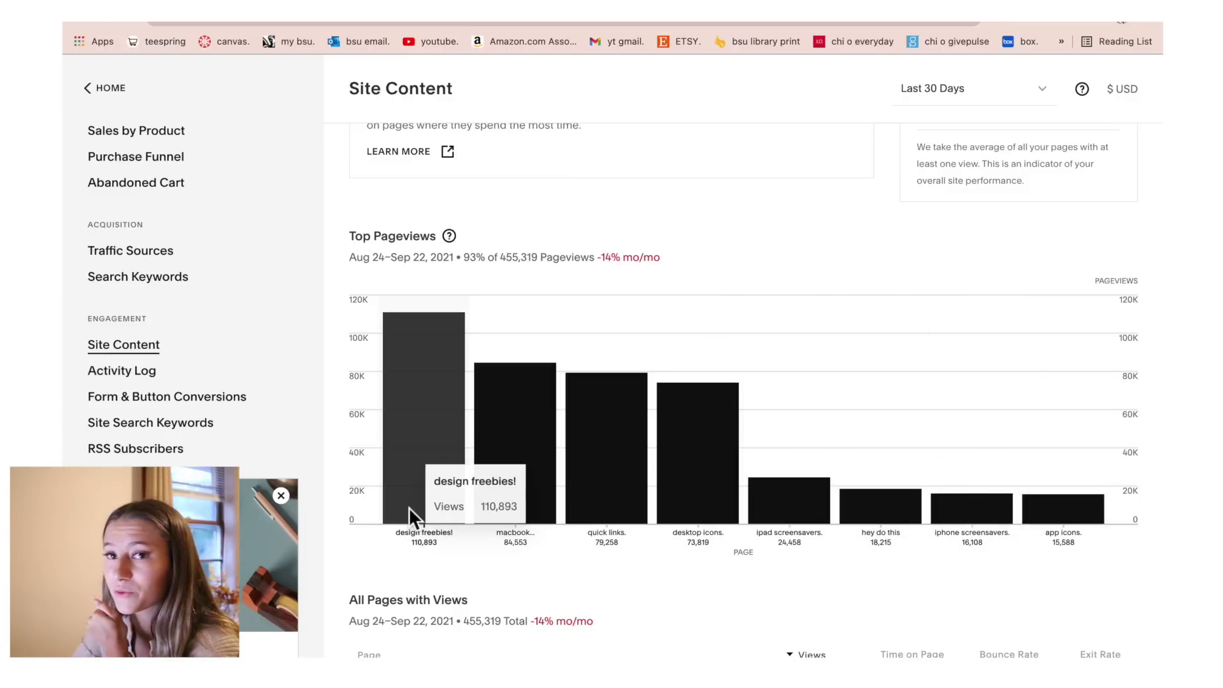
scroll(409, 507, down, 4)
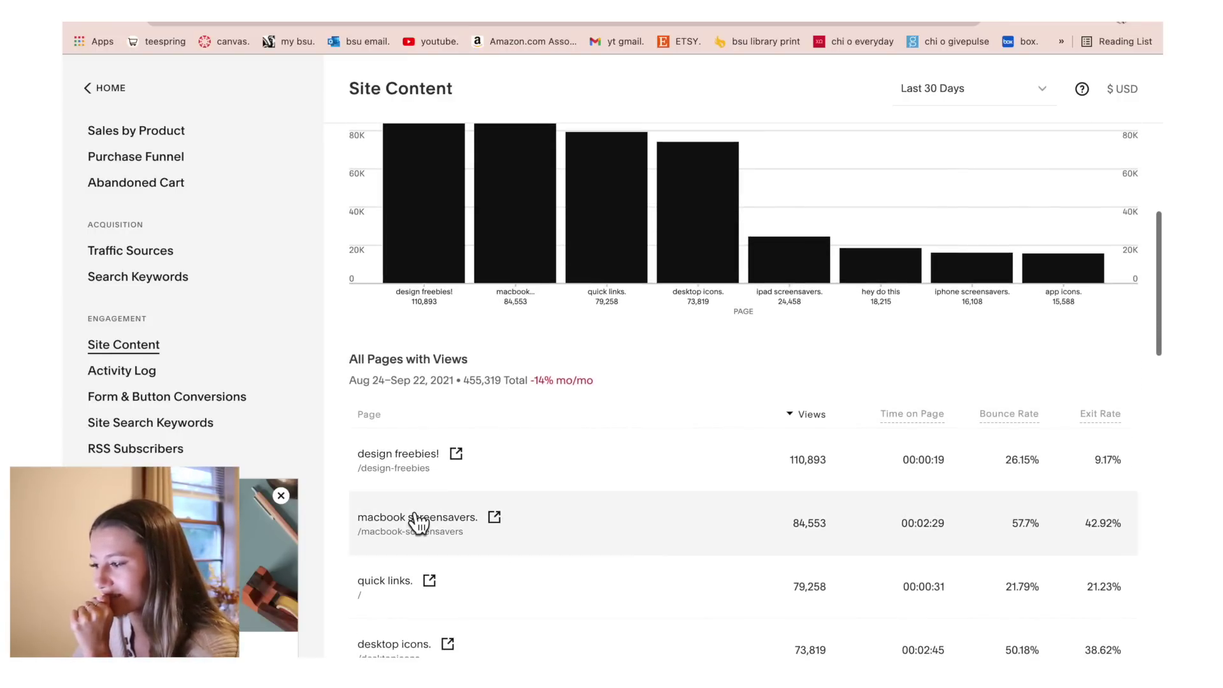
scroll(419, 522, down, 3)
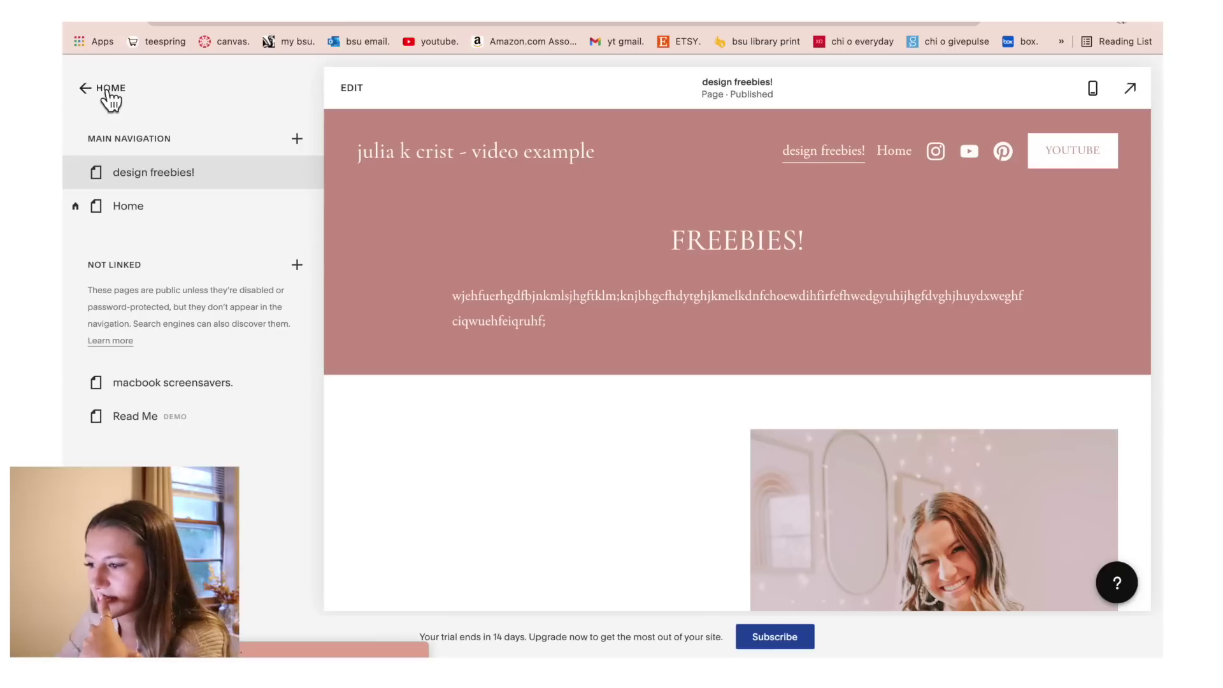
Go back to the Home menu and open Settings > Domains.
click(67, 89)
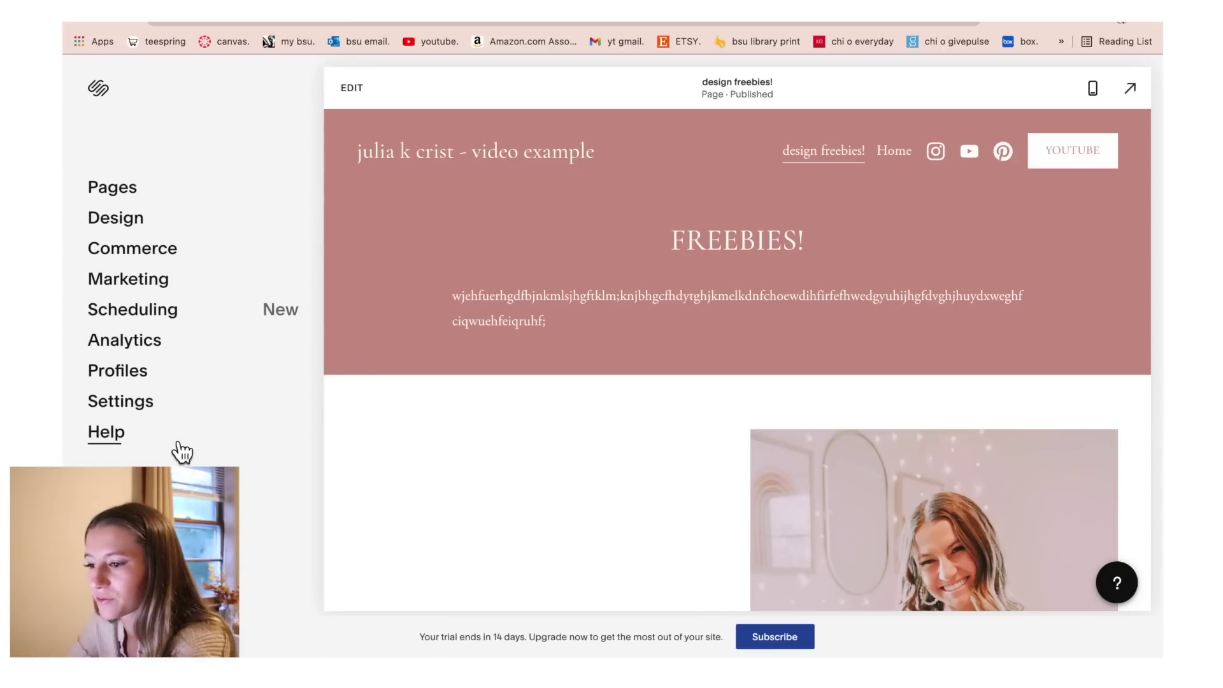
click(151, 403)
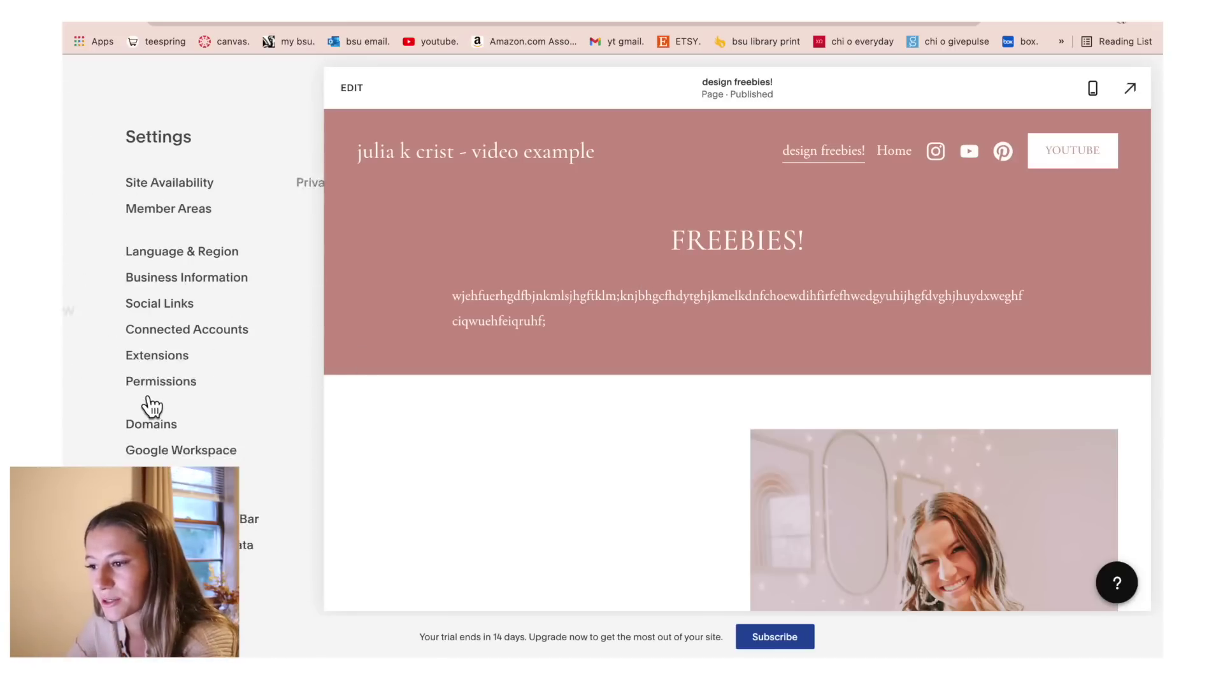
click(129, 435)
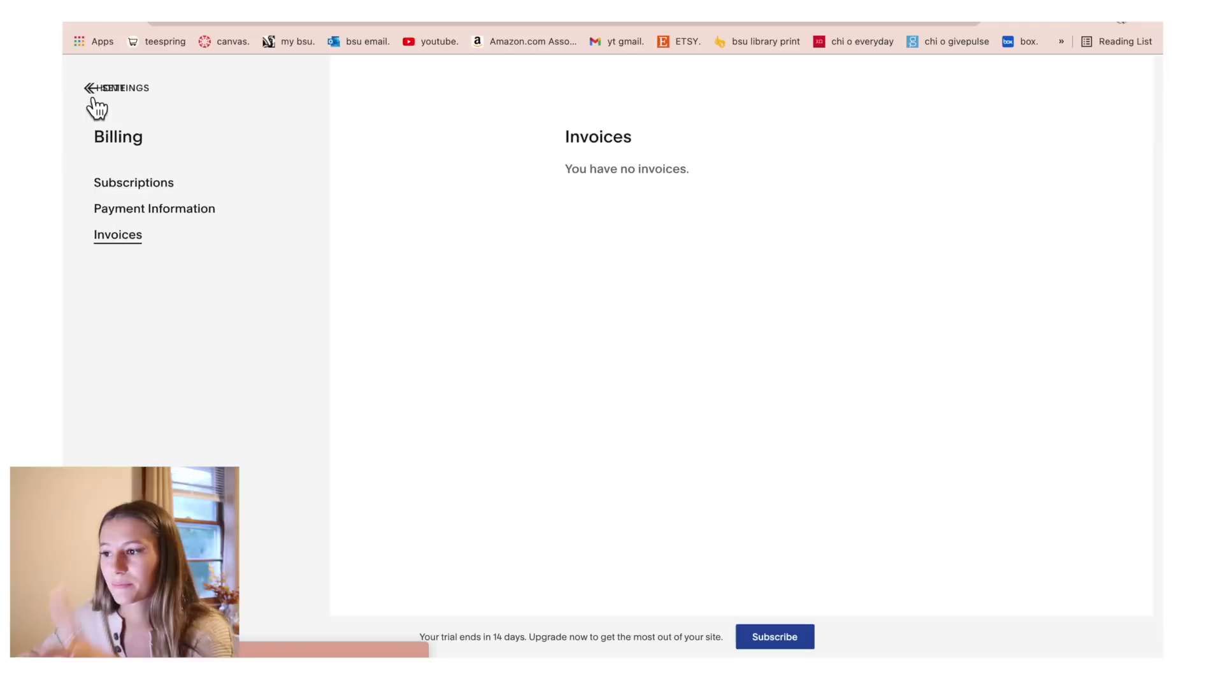
Open the billing invoice, highlight the Personal annual plan line, then clear the selection.
click(95, 89)
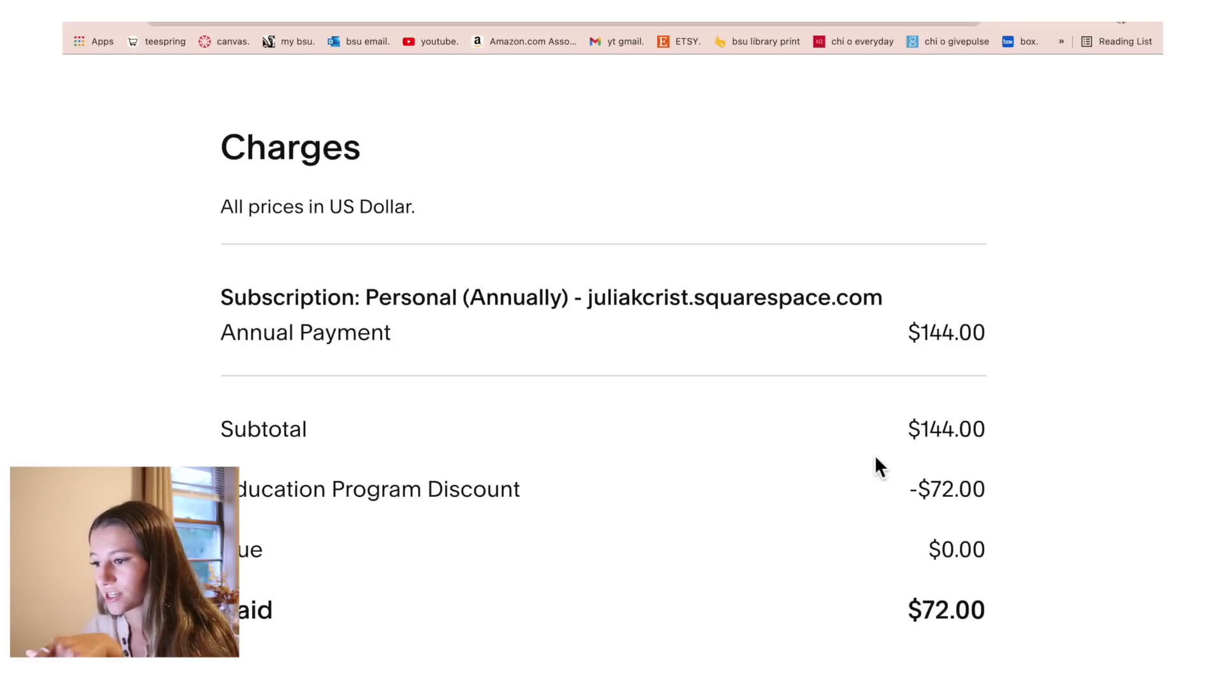
drag(370, 305, 616, 309)
scroll(838, 503, down, 1)
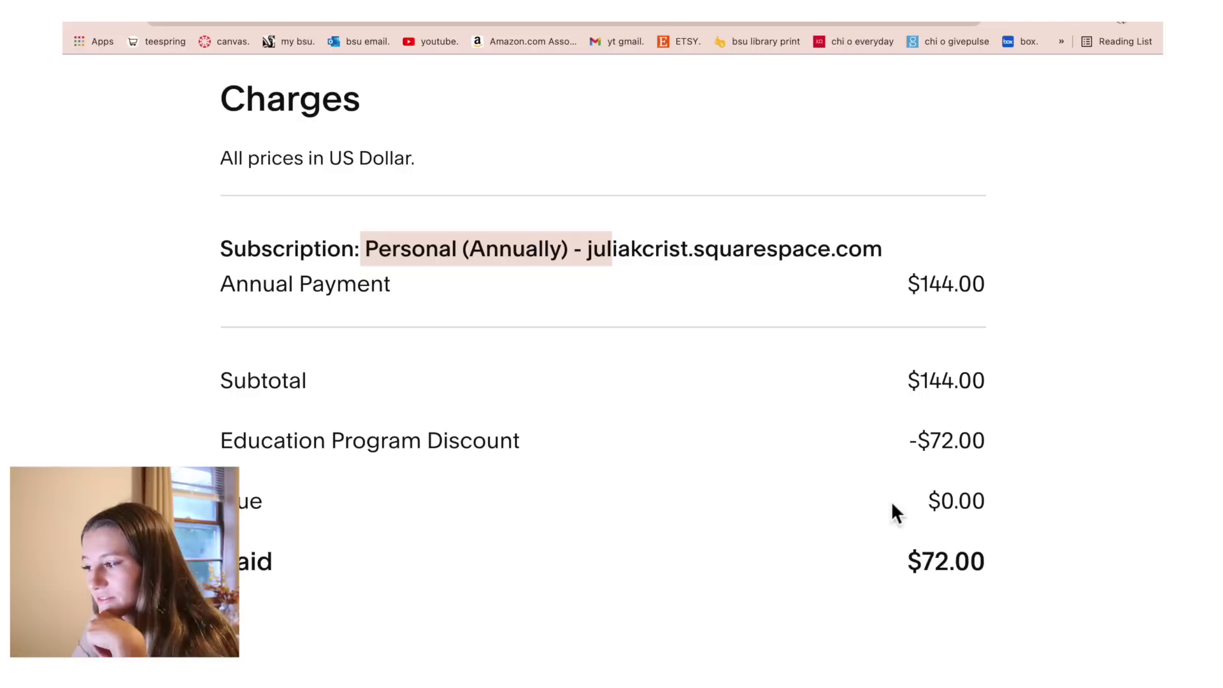
click(1007, 578)
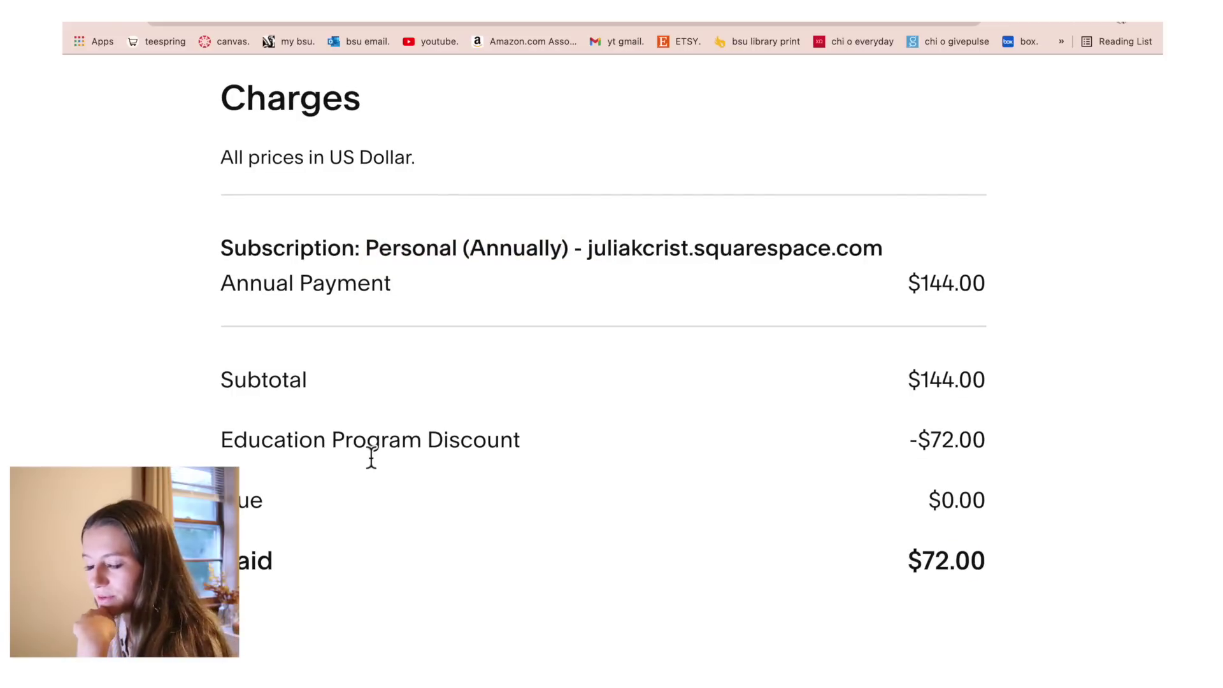